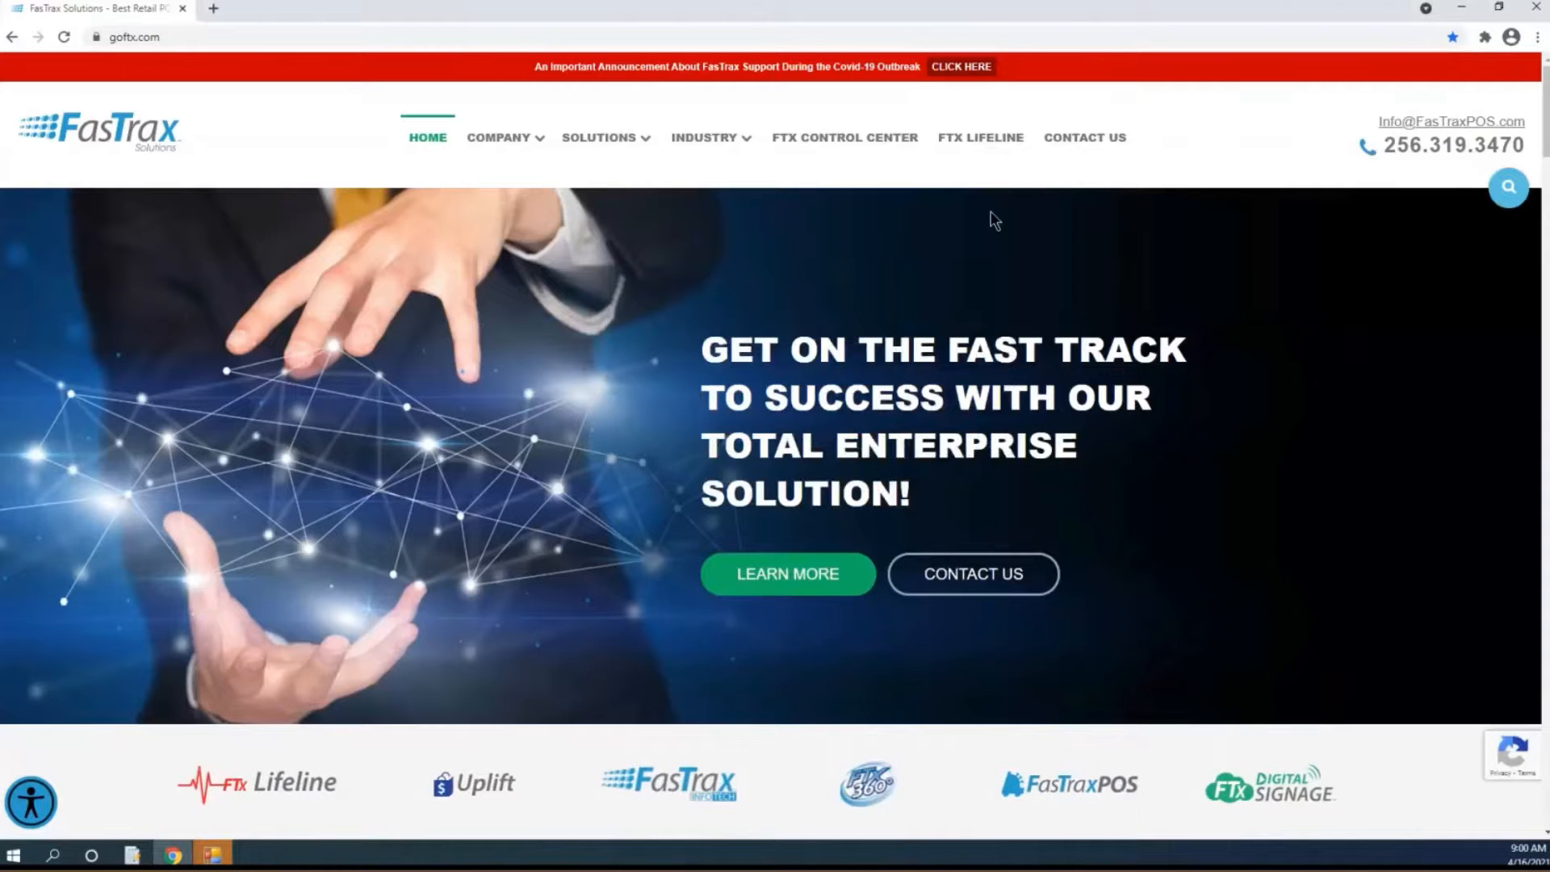
Open the weekly training webinars page from FTX Lifeline's support options and look through the webinar listings
click(173, 37)
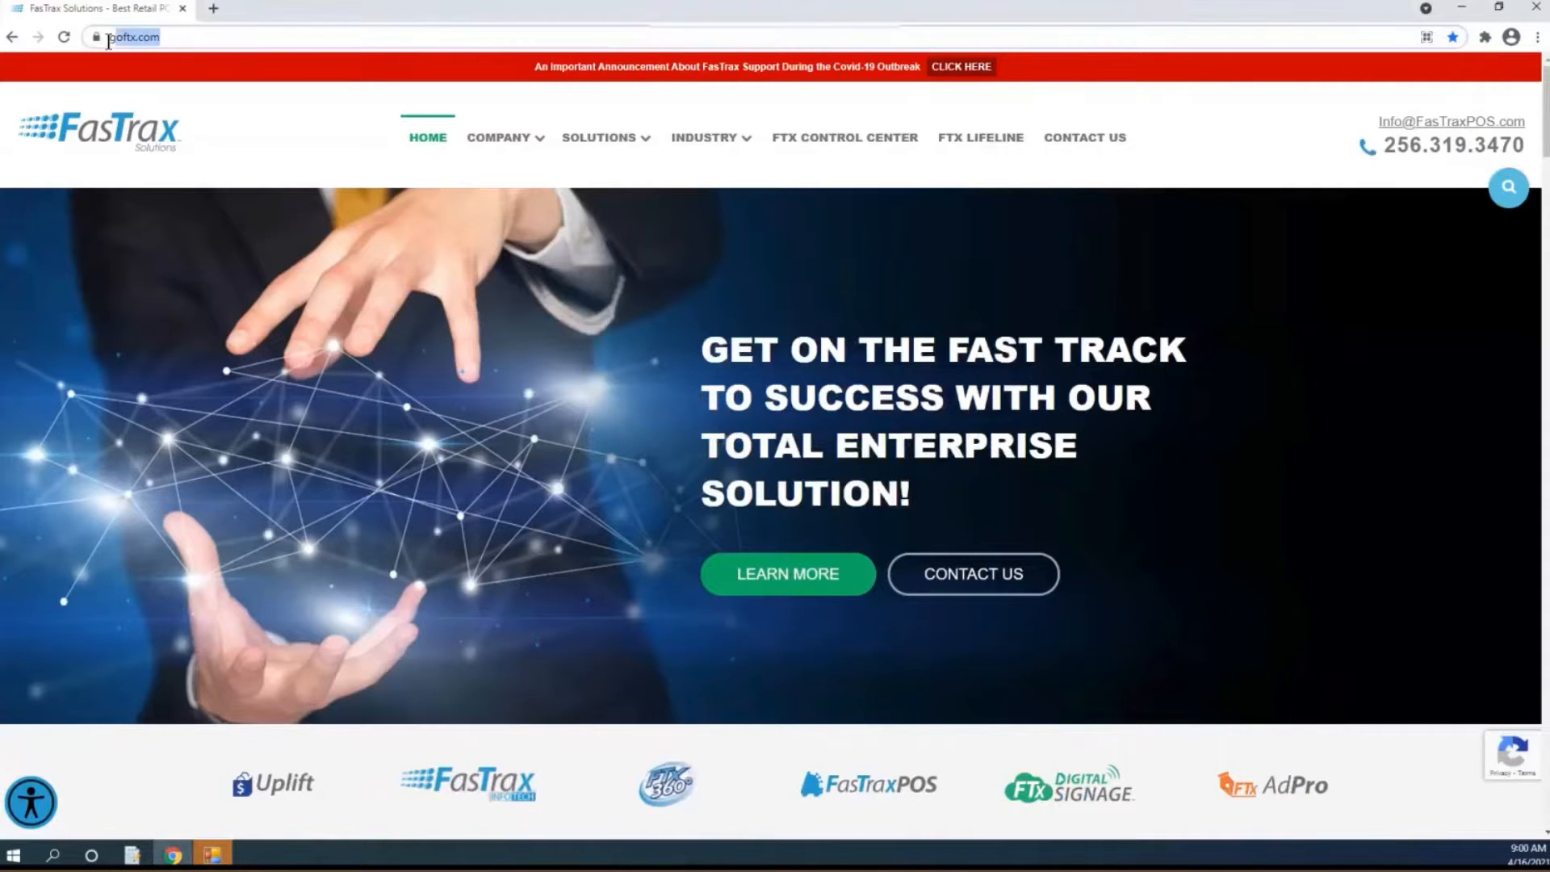
click(972, 150)
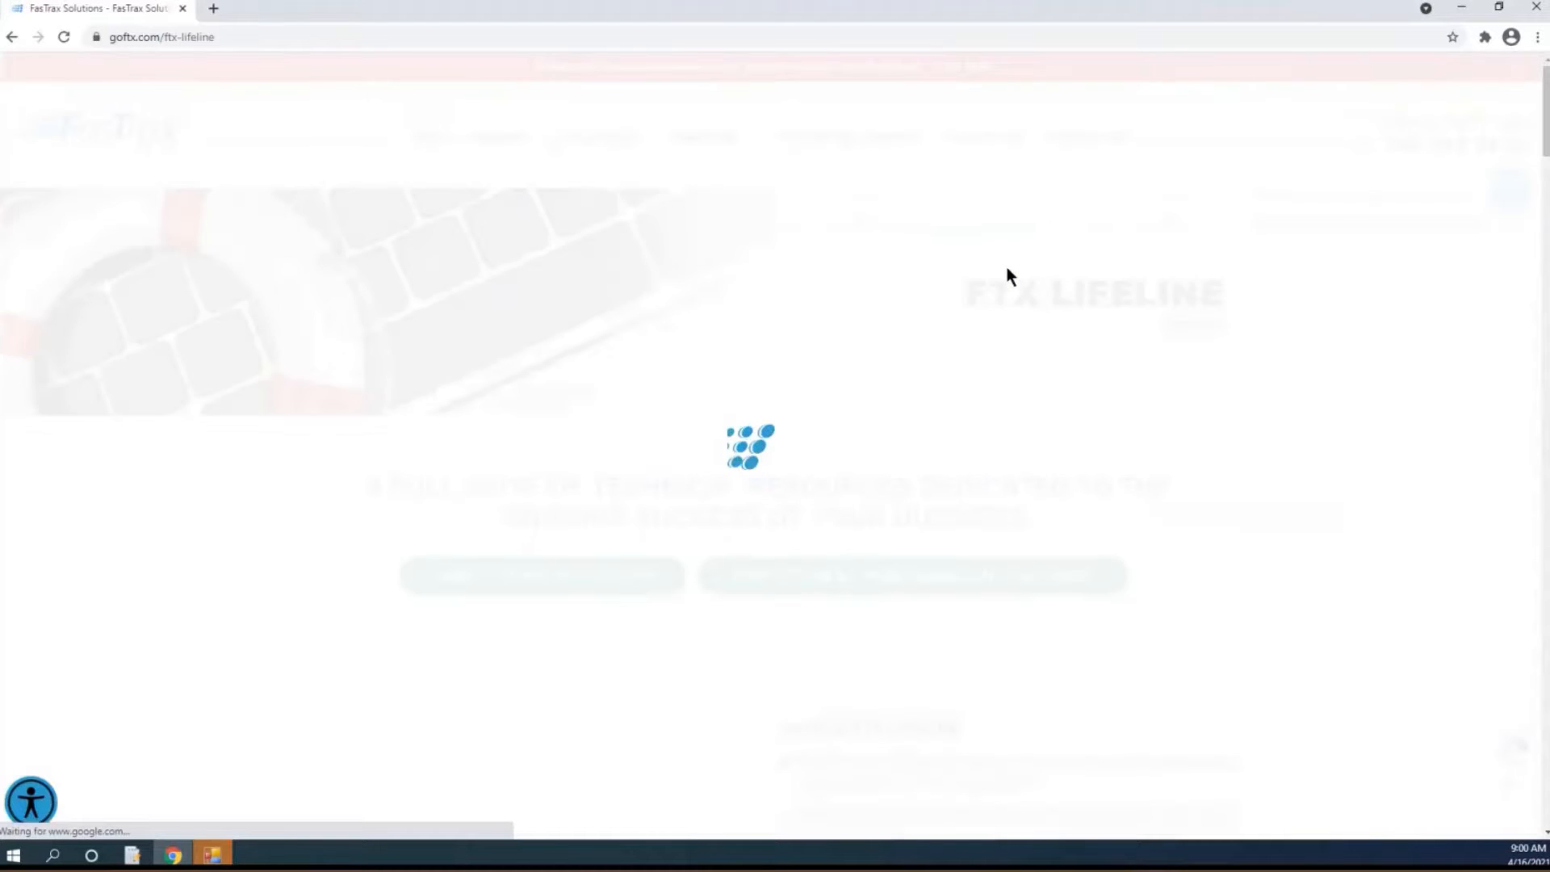
scroll(941, 391, down, 10)
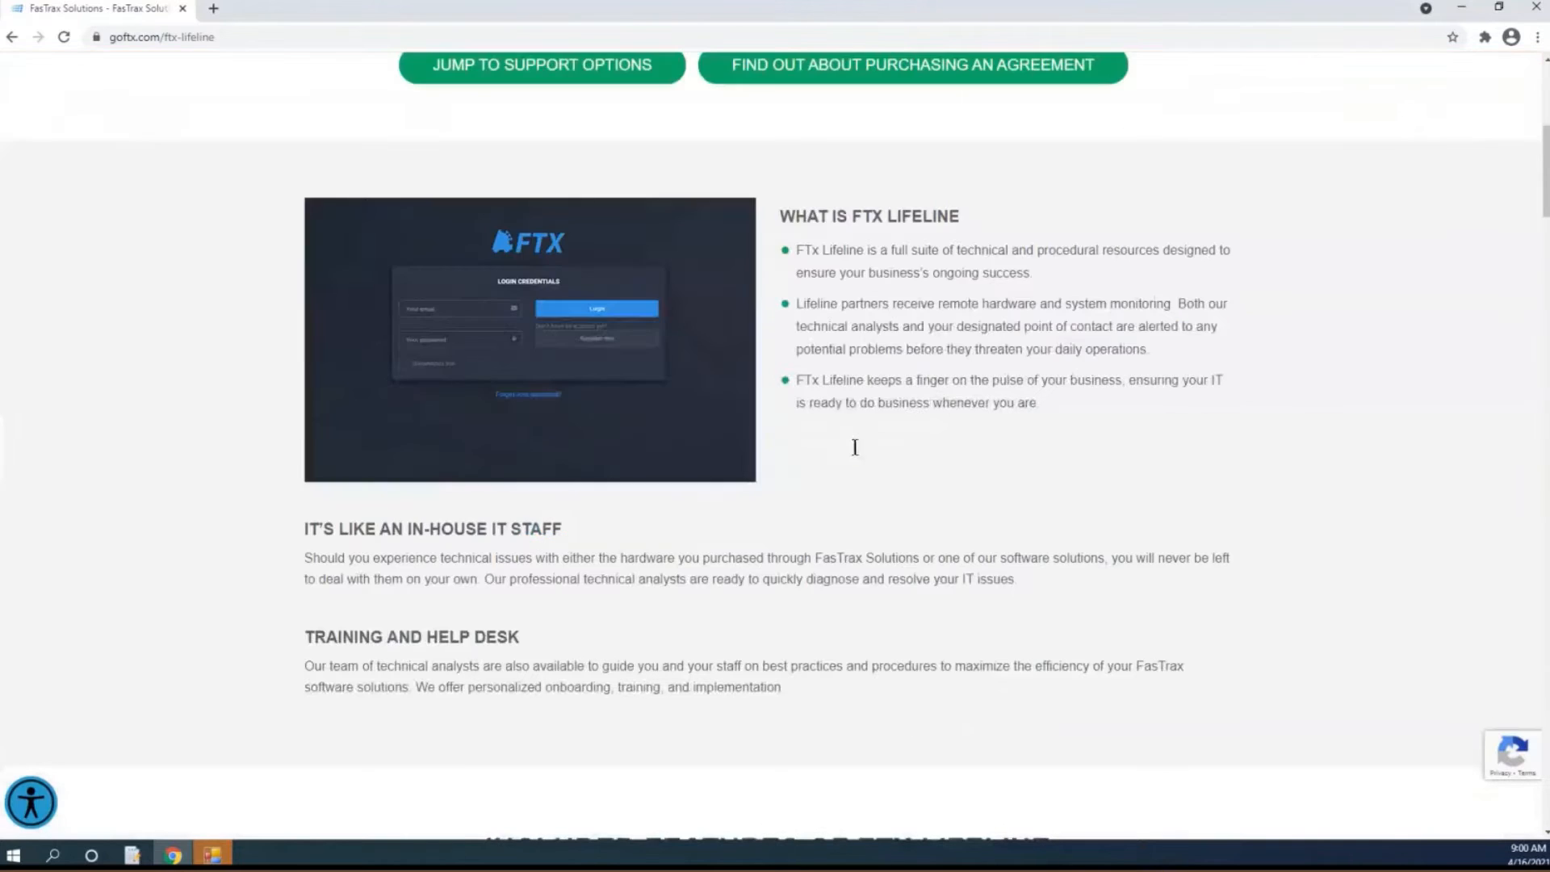
scroll(852, 446, down, 6)
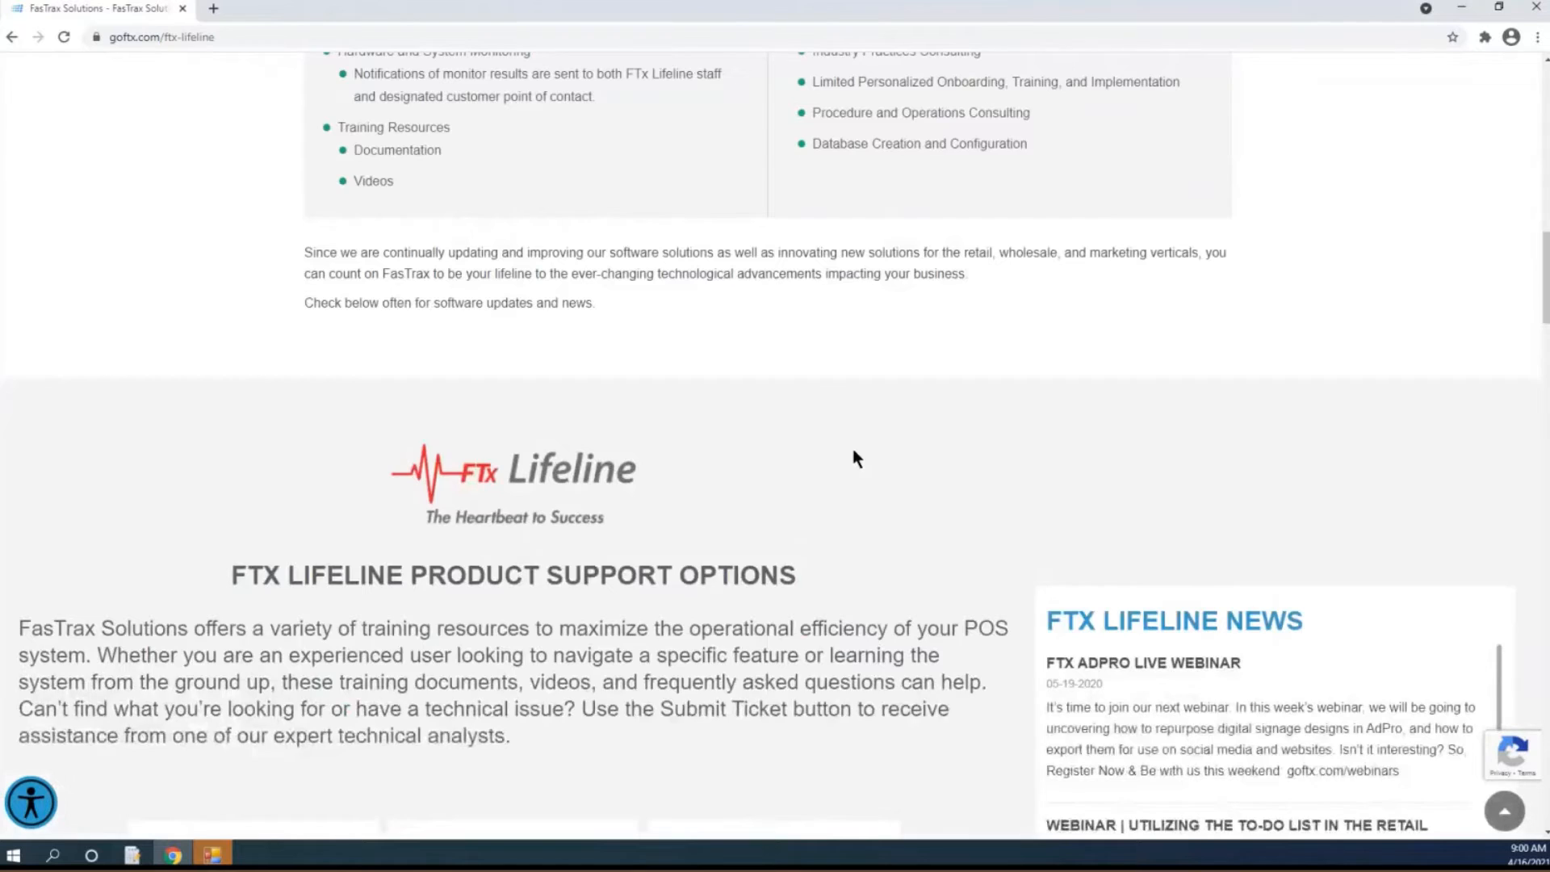
scroll(533, 579, down, 5)
scroll(533, 579, down, 1)
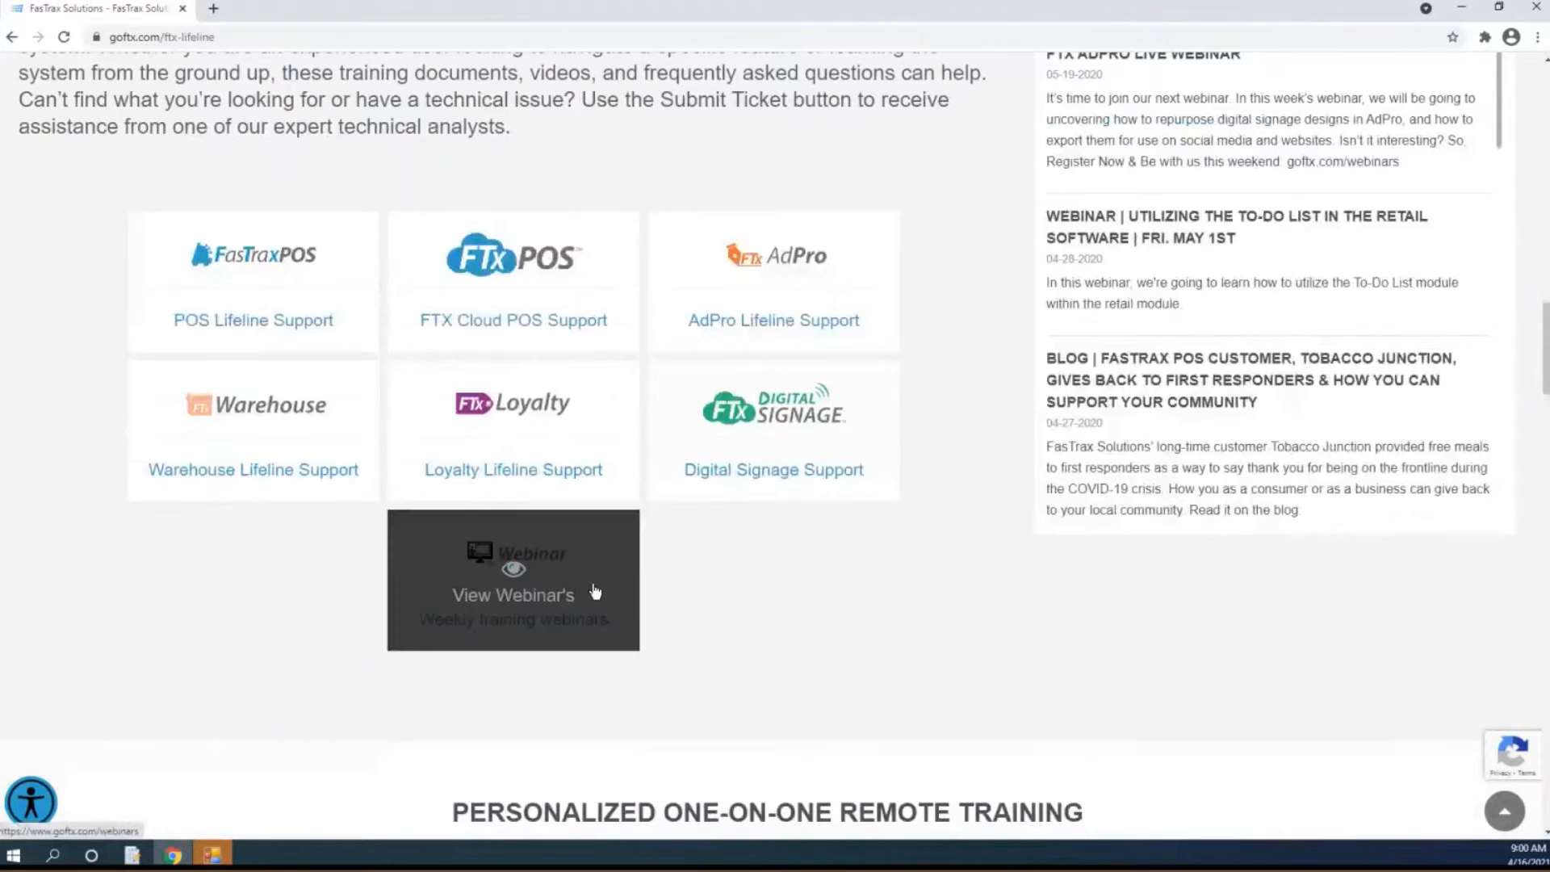
click(516, 570)
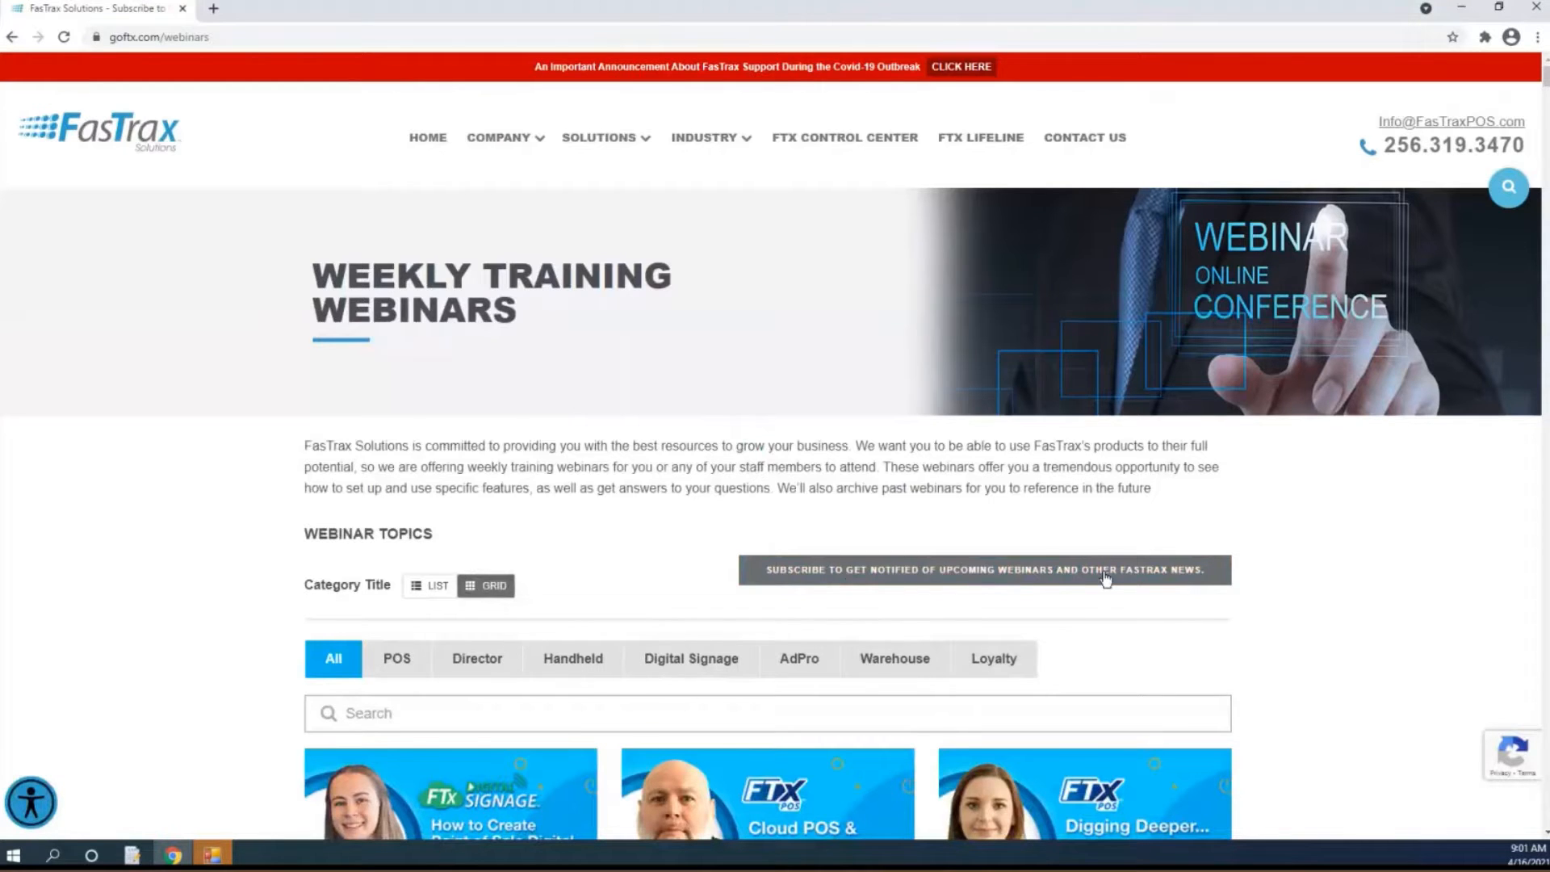
scroll(1106, 579, down, 7)
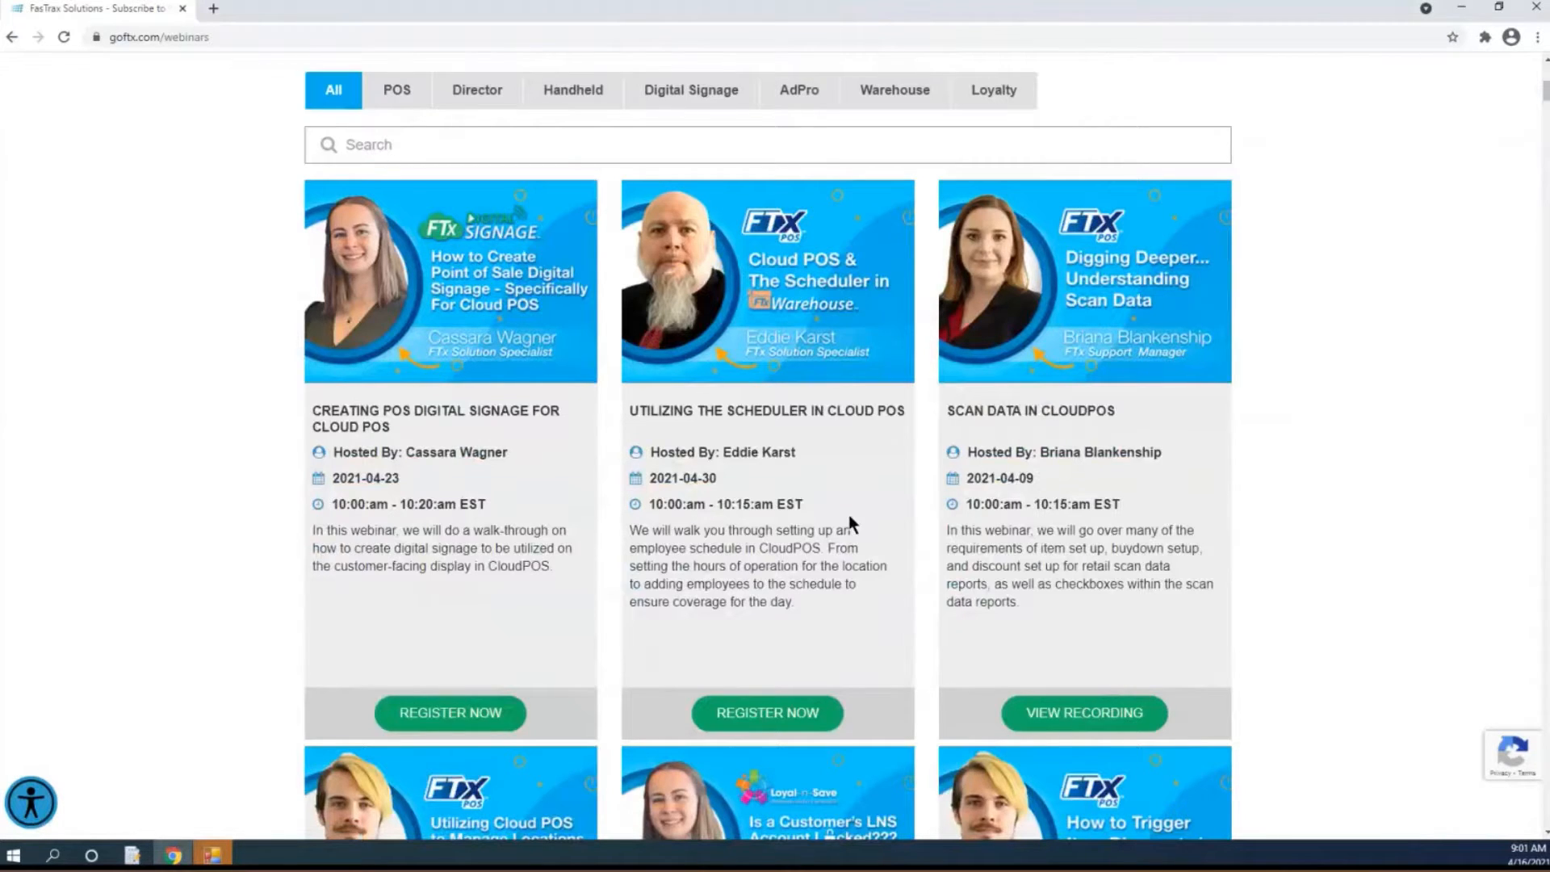
scroll(1074, 572, up, 2)
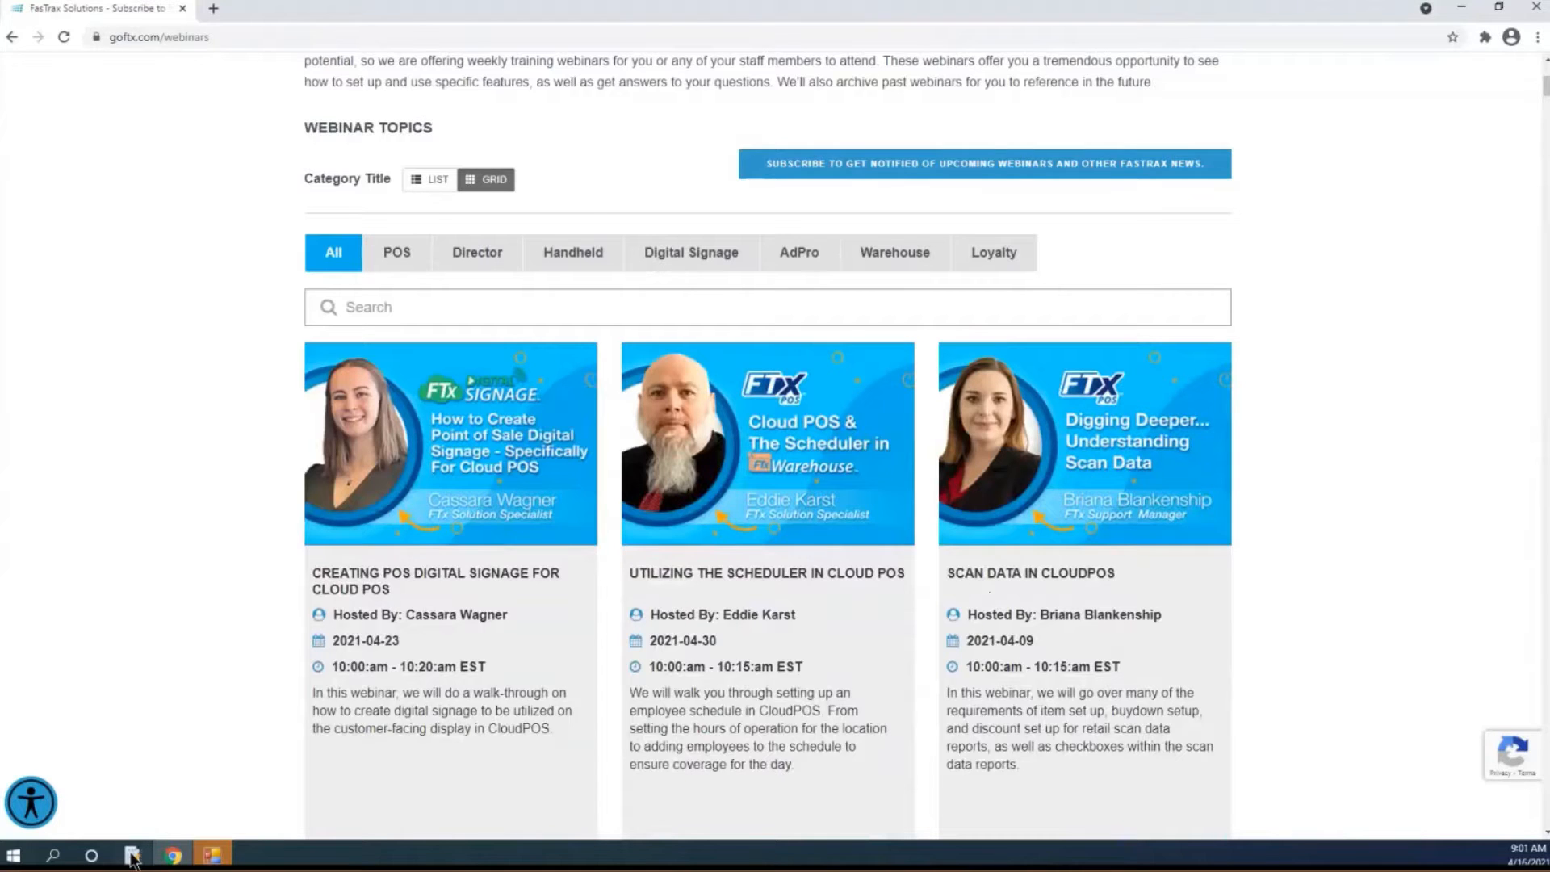
Switch to FasTrax Warehouse and open the price lists under Item Maintenance
click(213, 854)
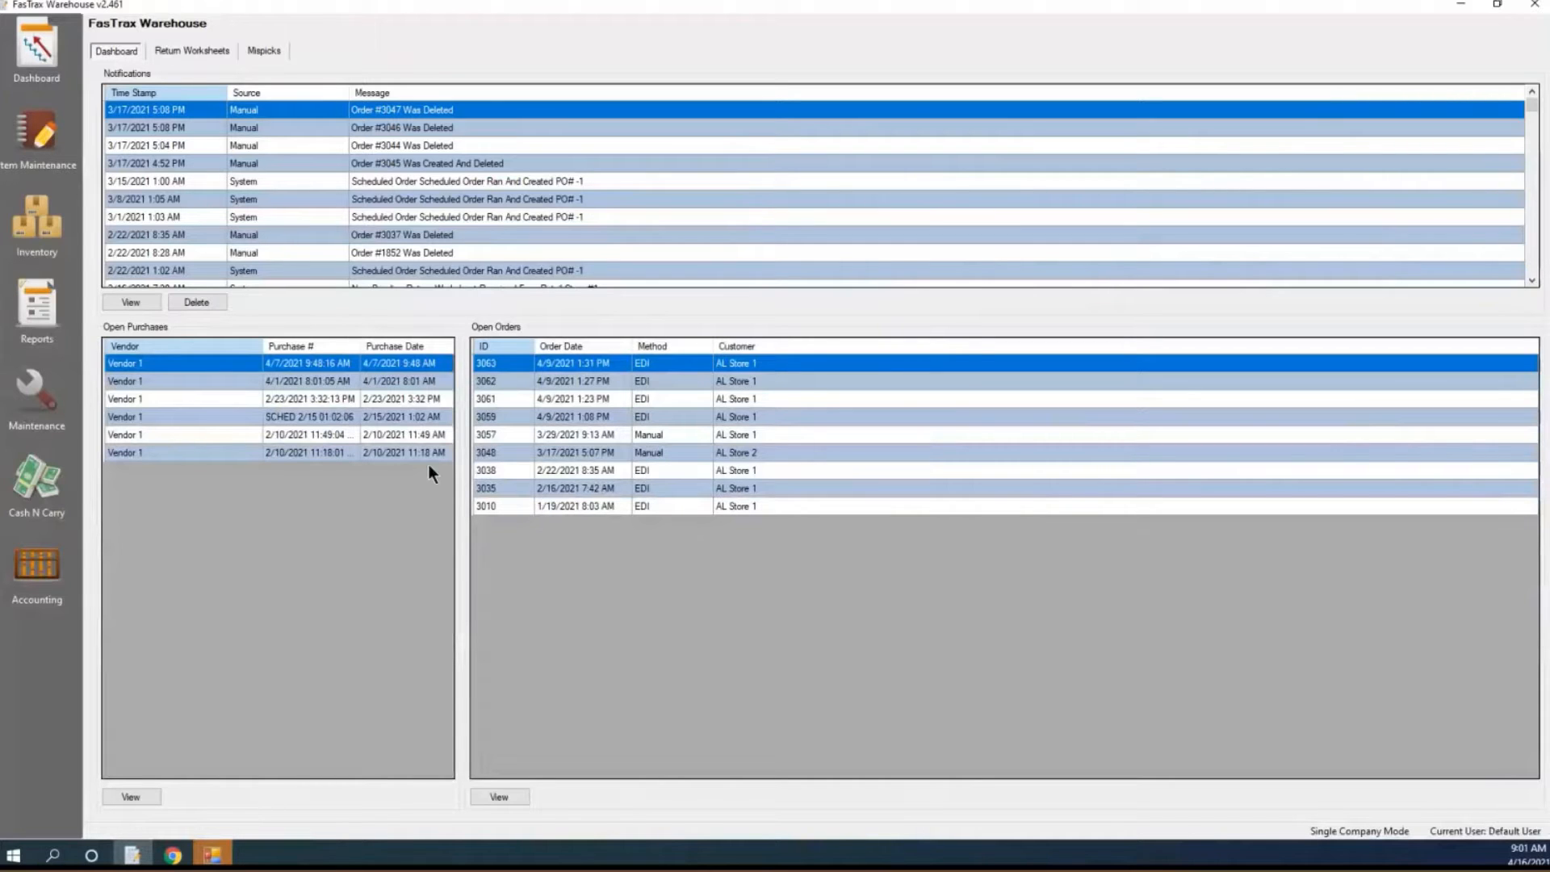
click(39, 139)
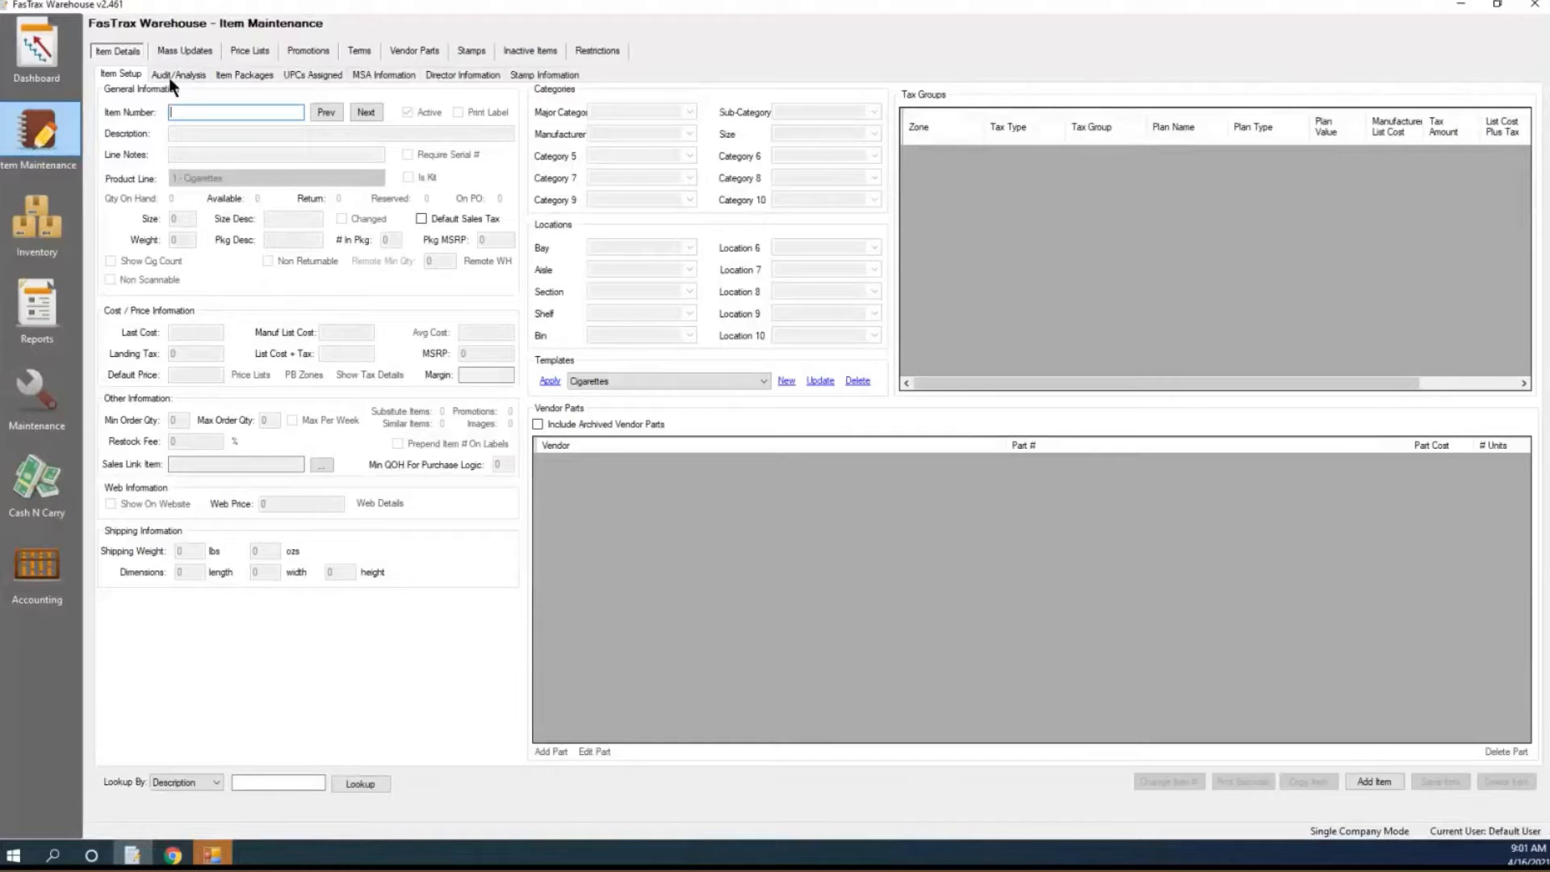
click(250, 51)
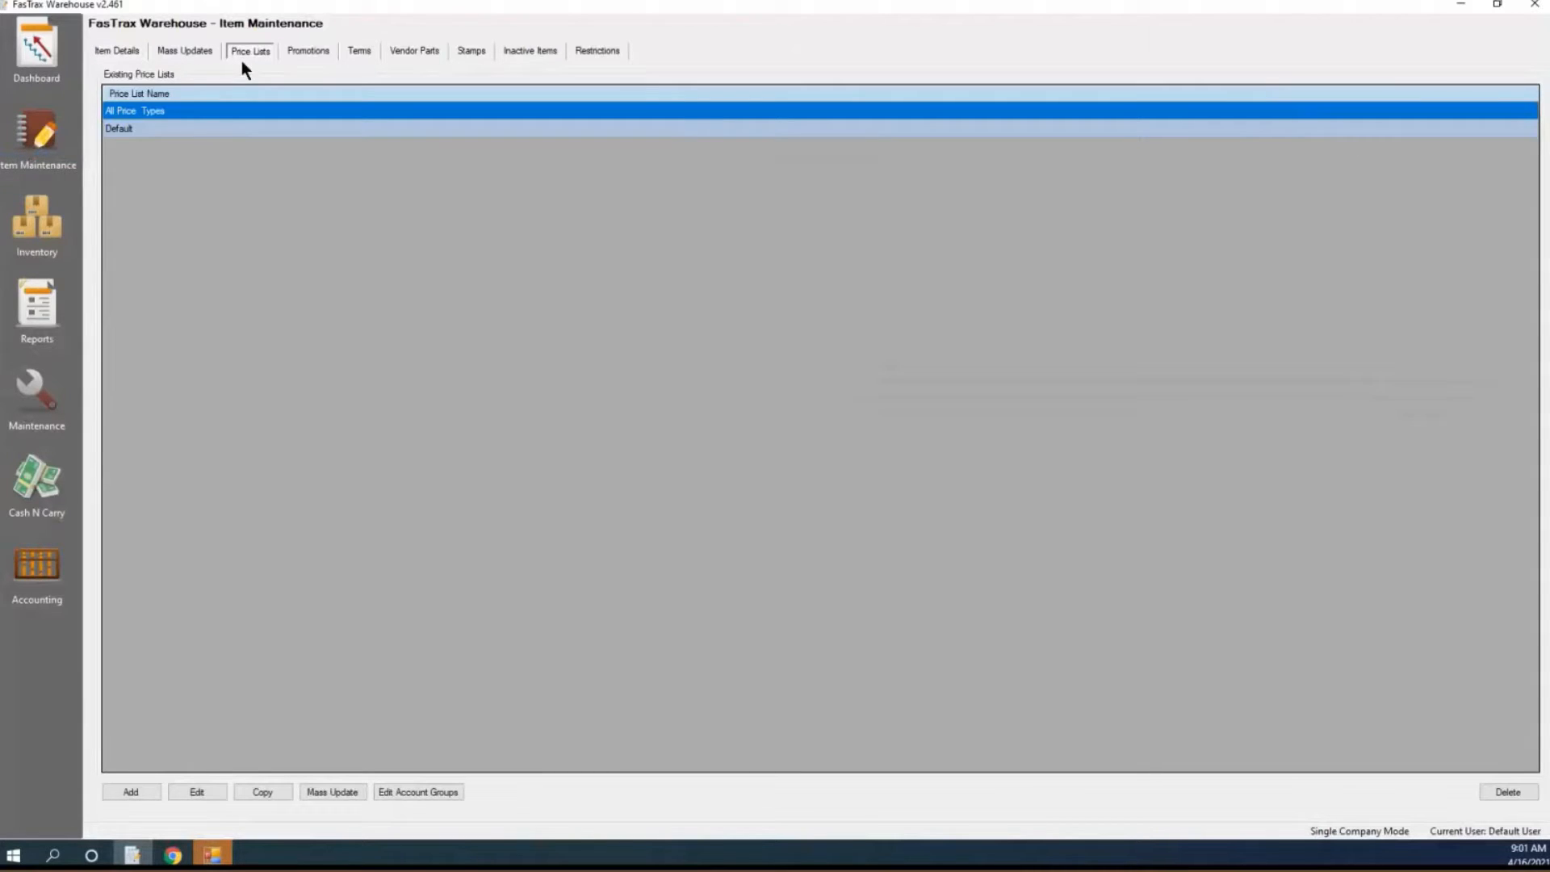
Open the All Price Types price list's details and examine the price type and value of each product line
click(121, 128)
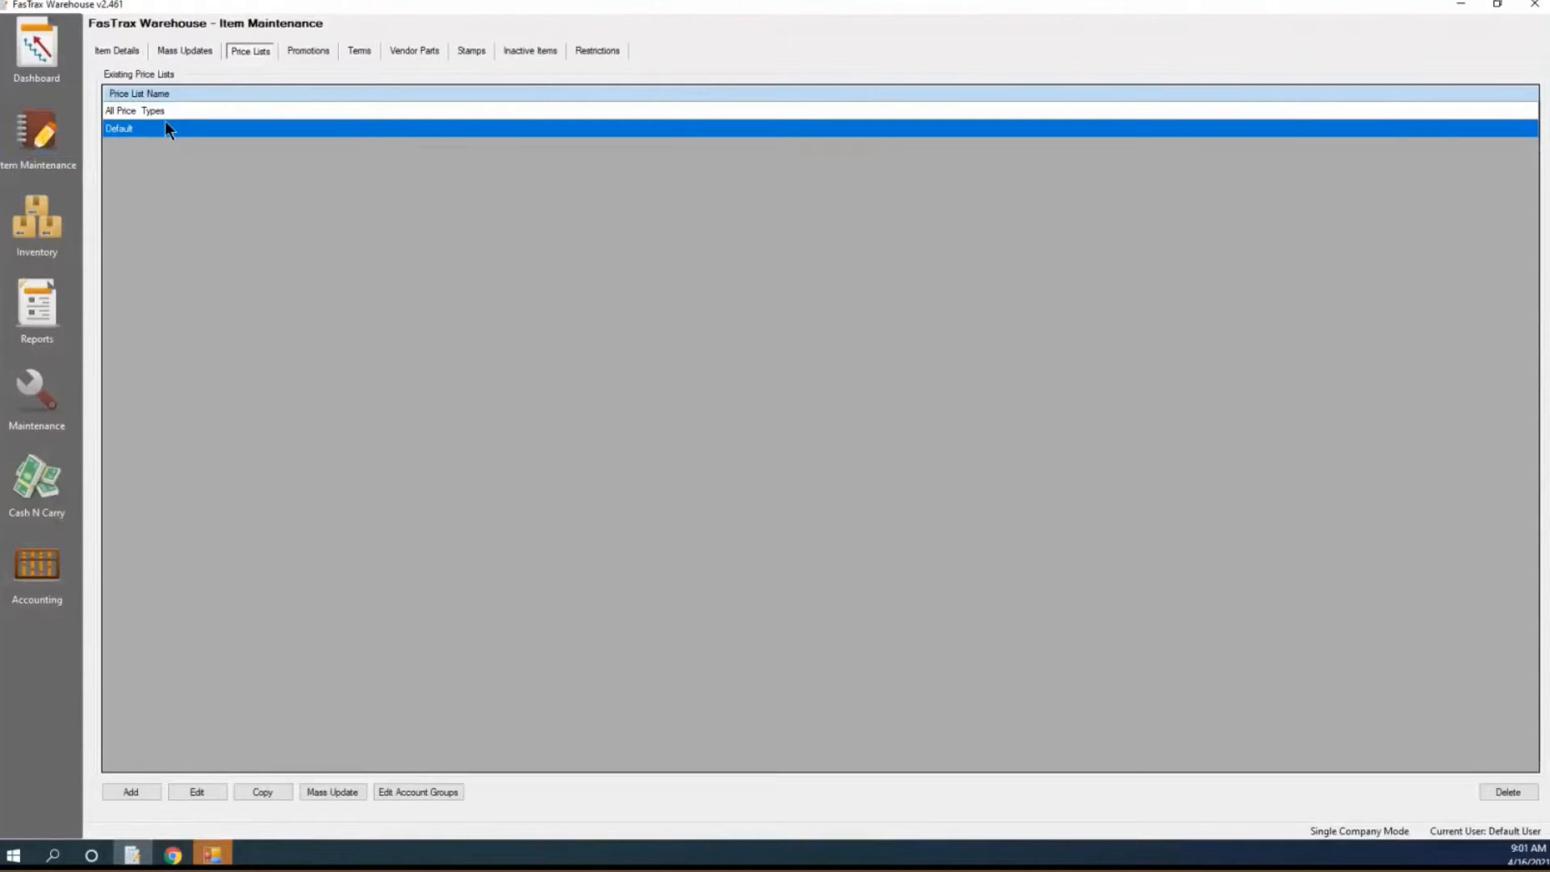
click(159, 117)
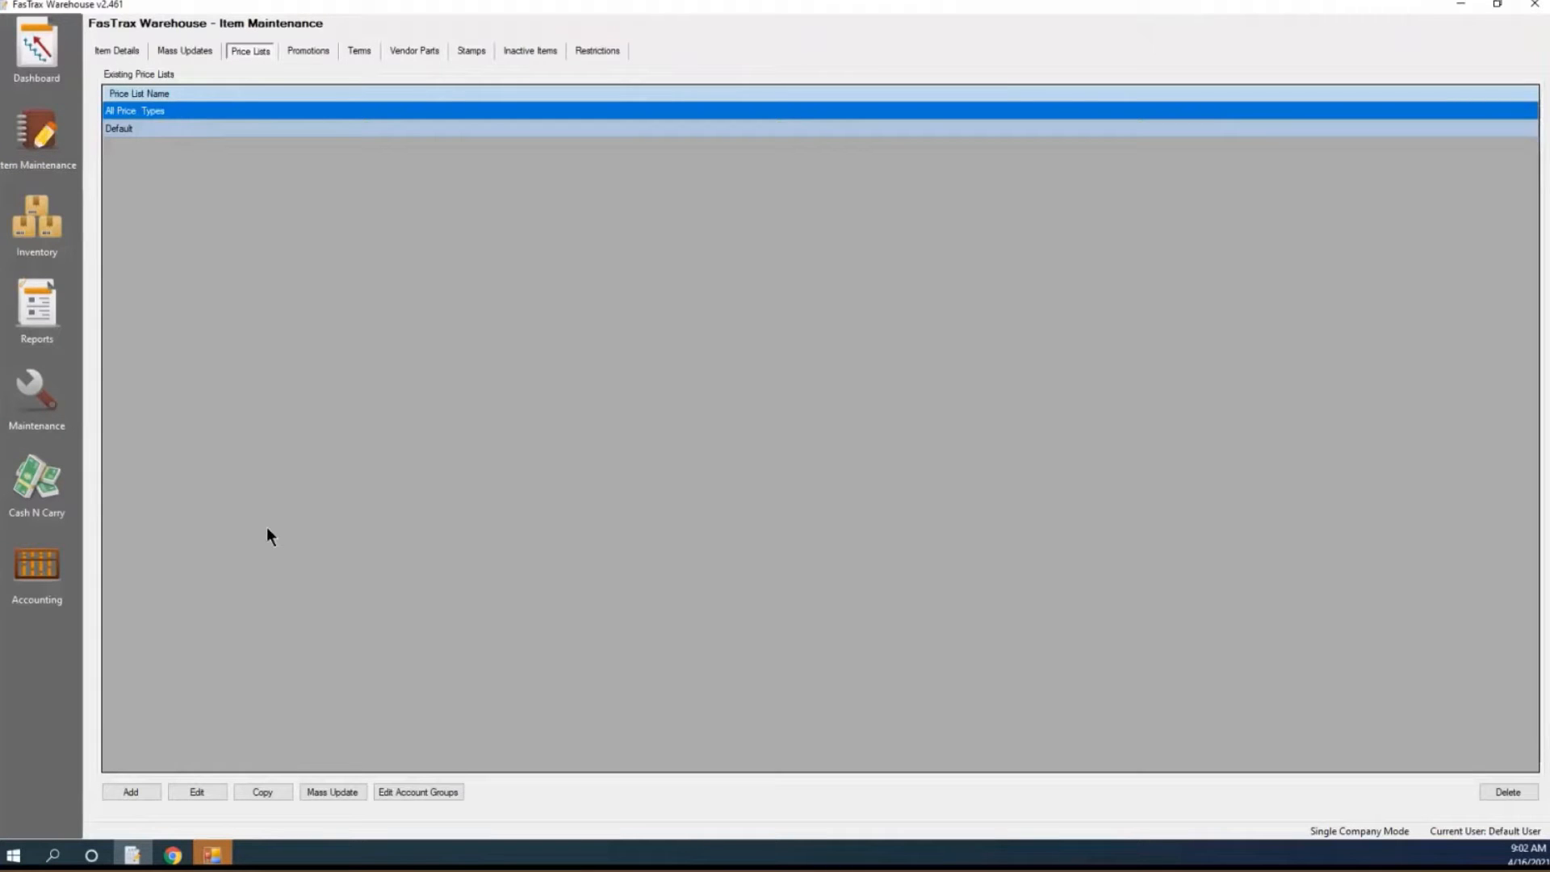
click(197, 792)
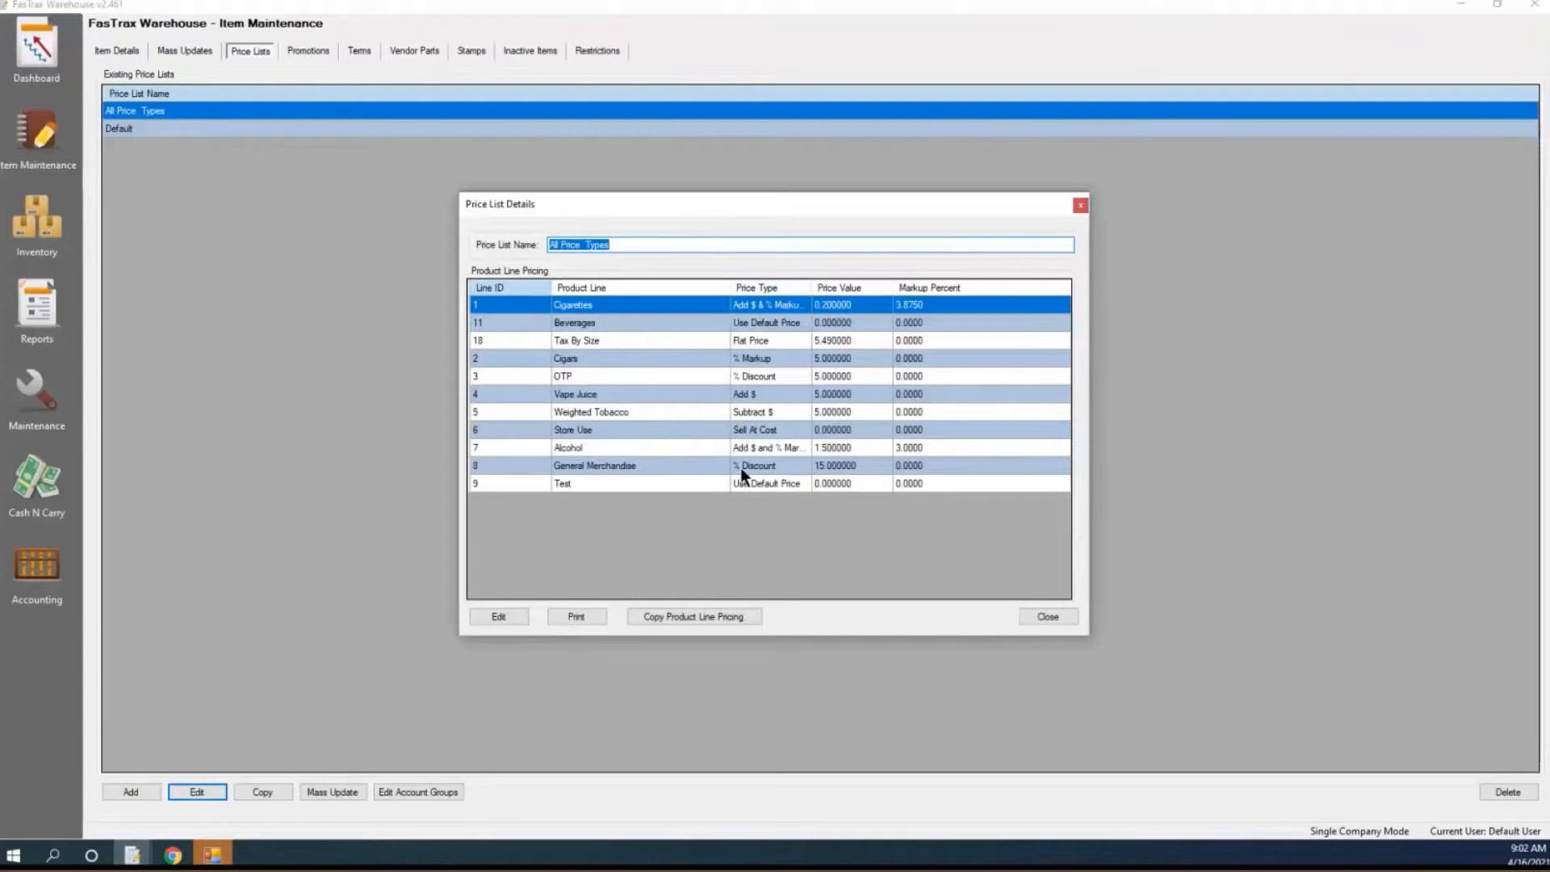
click(508, 616)
click(1080, 205)
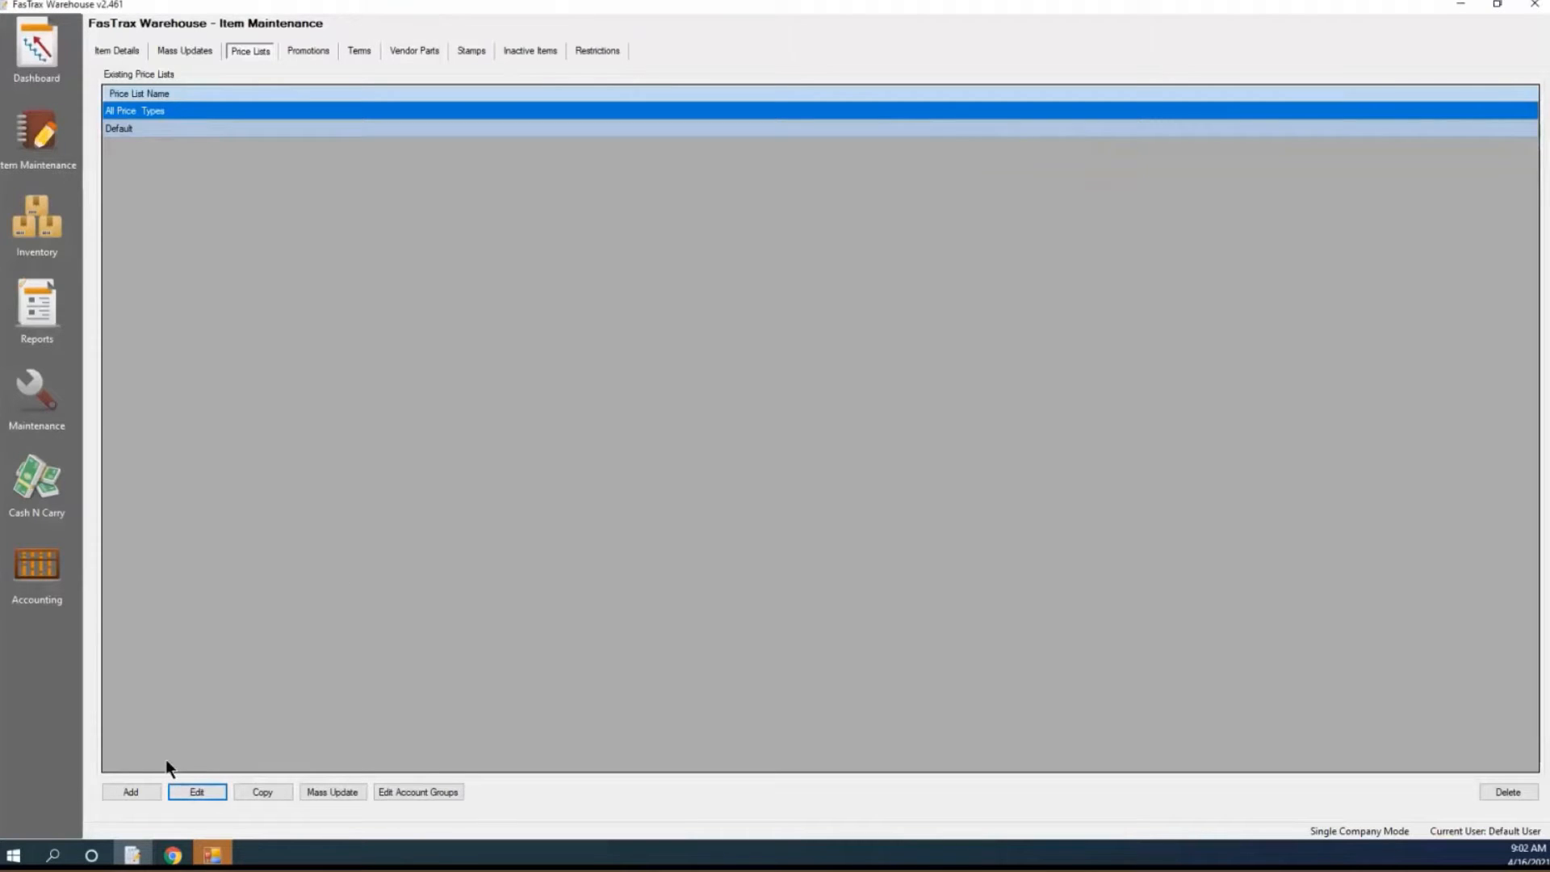
Add a new price list named "ftx stores", leaving its product line pricing at the defaults
click(150, 798)
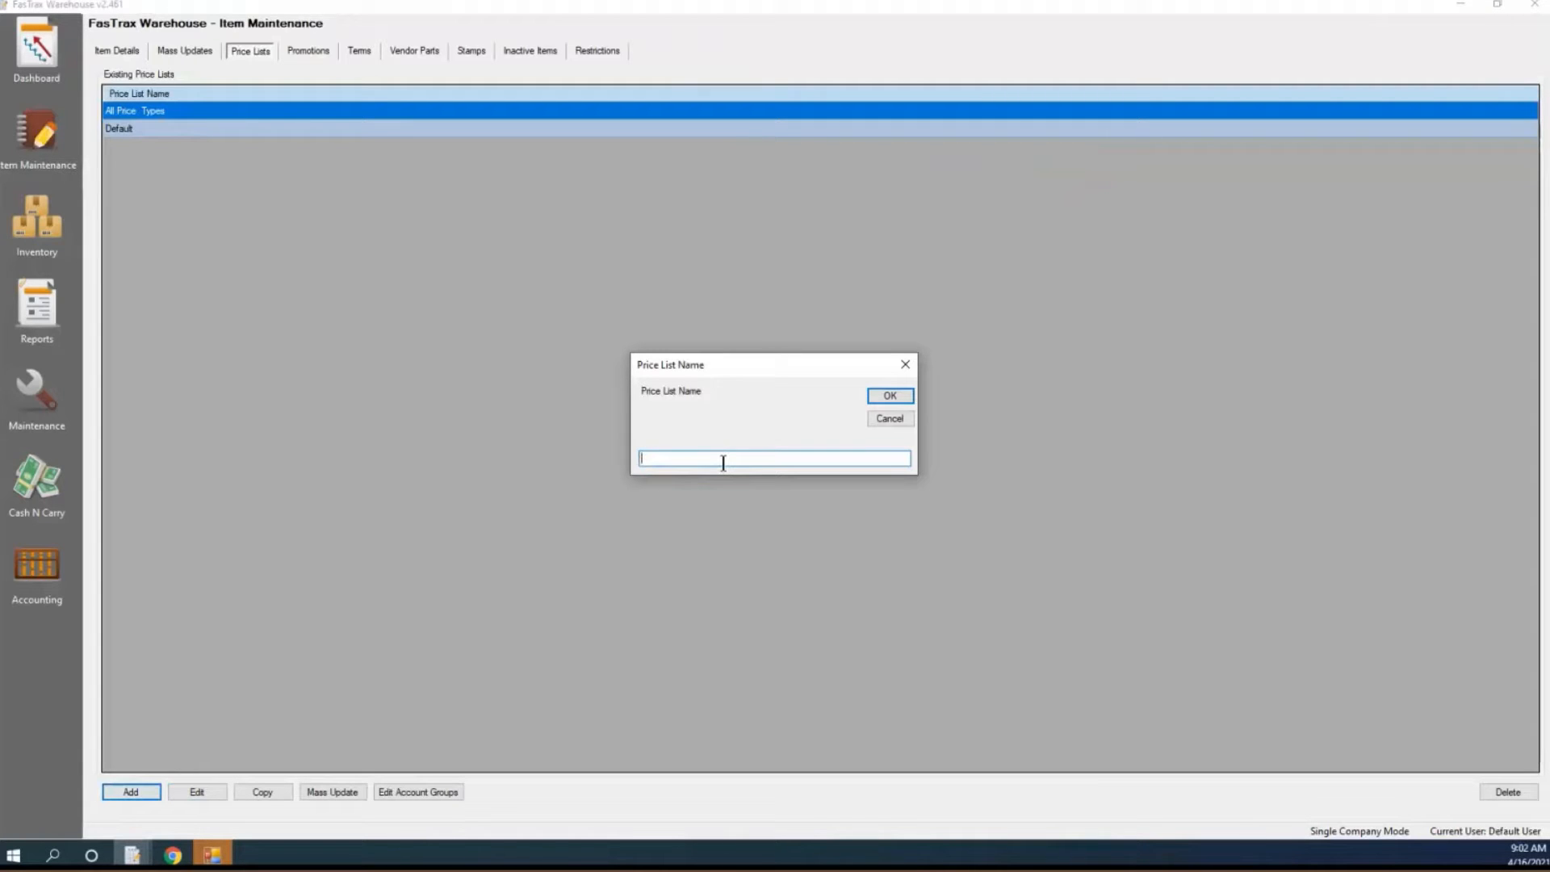
text(ftx S)
key(BackSpace)
text(stores)
key(Return)
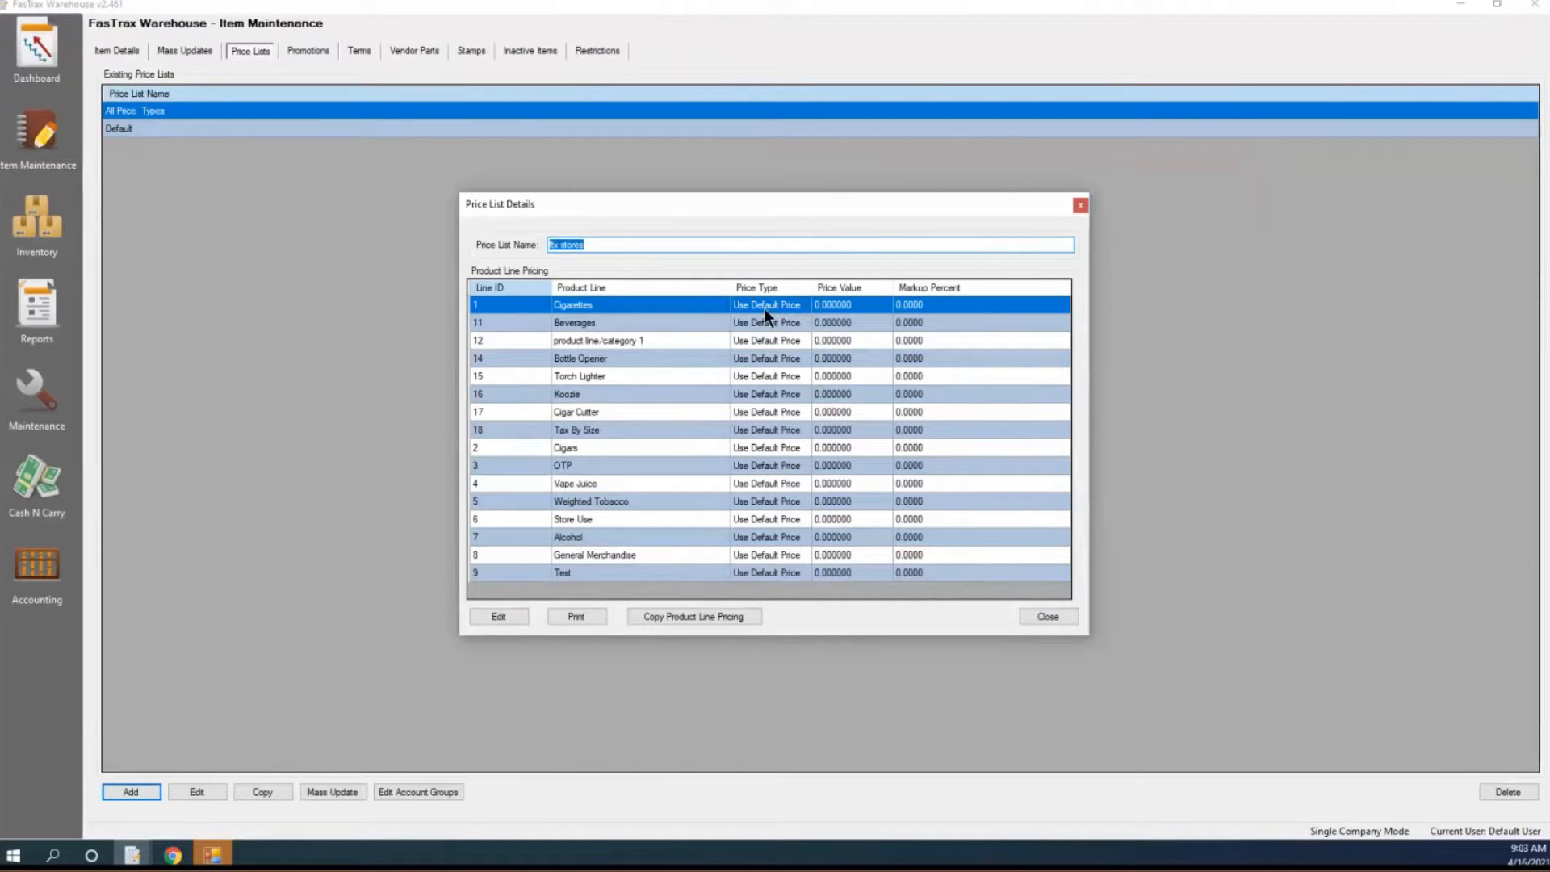
click(1025, 613)
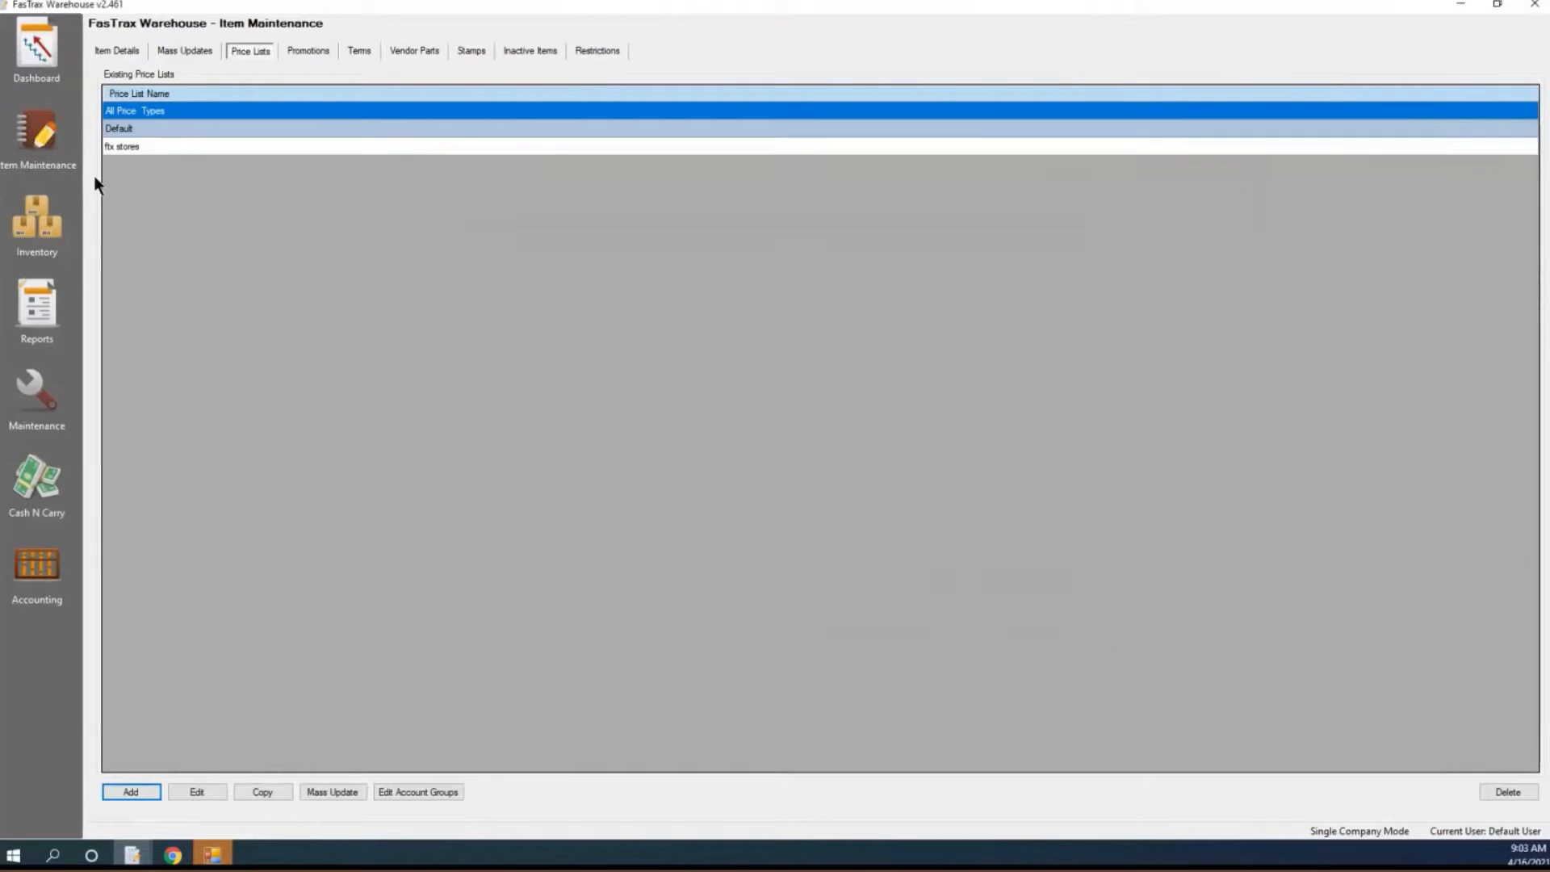
Look up item number 1 in the item details and check its default price
click(126, 50)
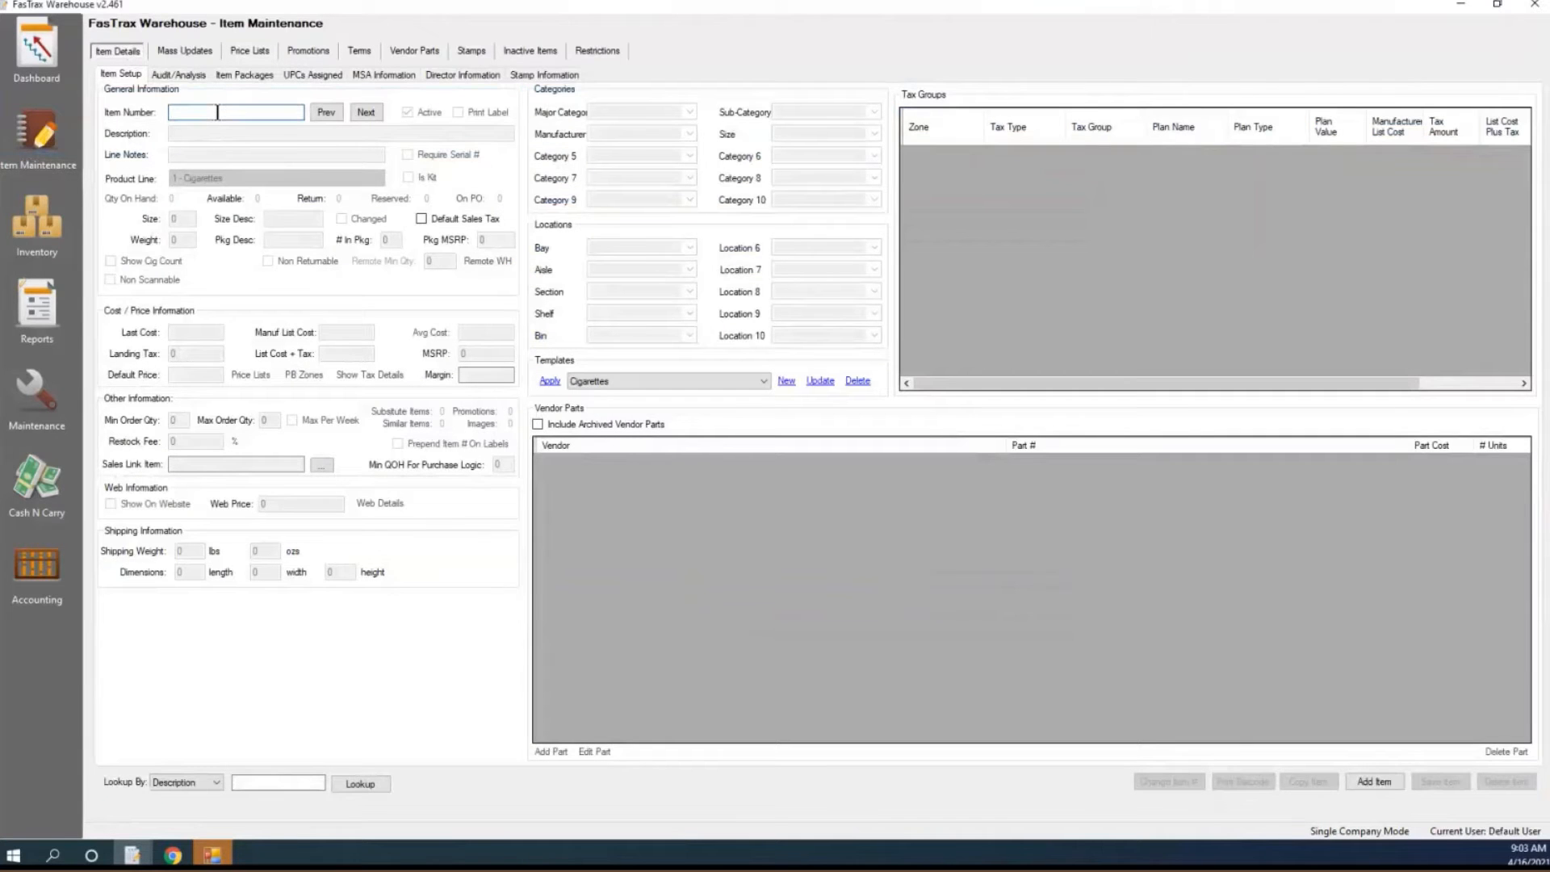
text(1)
key(Return)
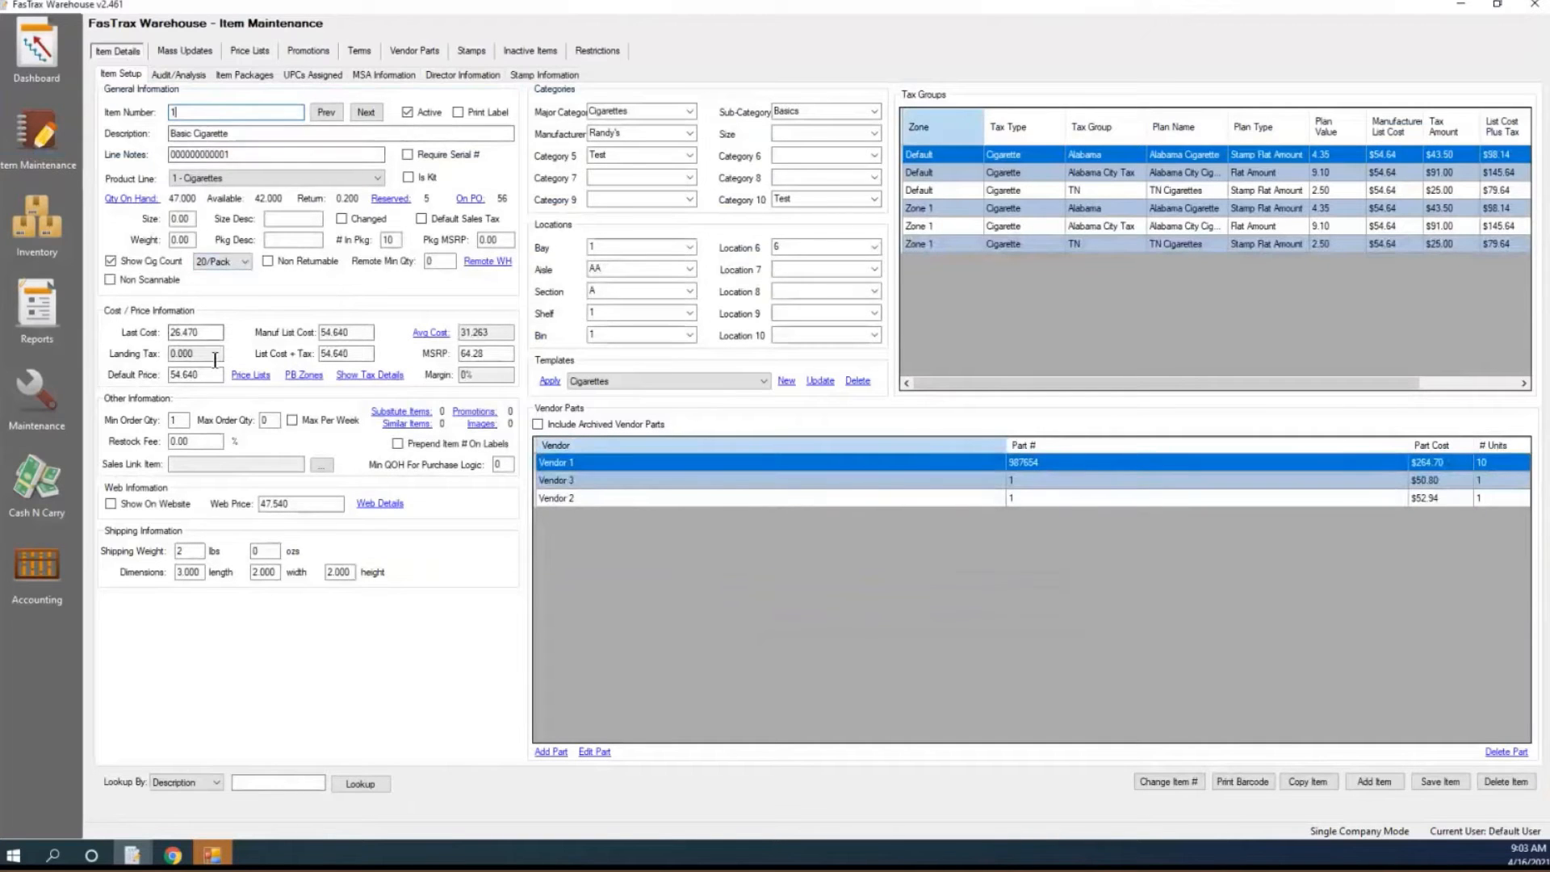
drag(218, 375, 123, 382)
Open the ftx stores price list and start editing the pricing of its Cigarettes product line
click(249, 51)
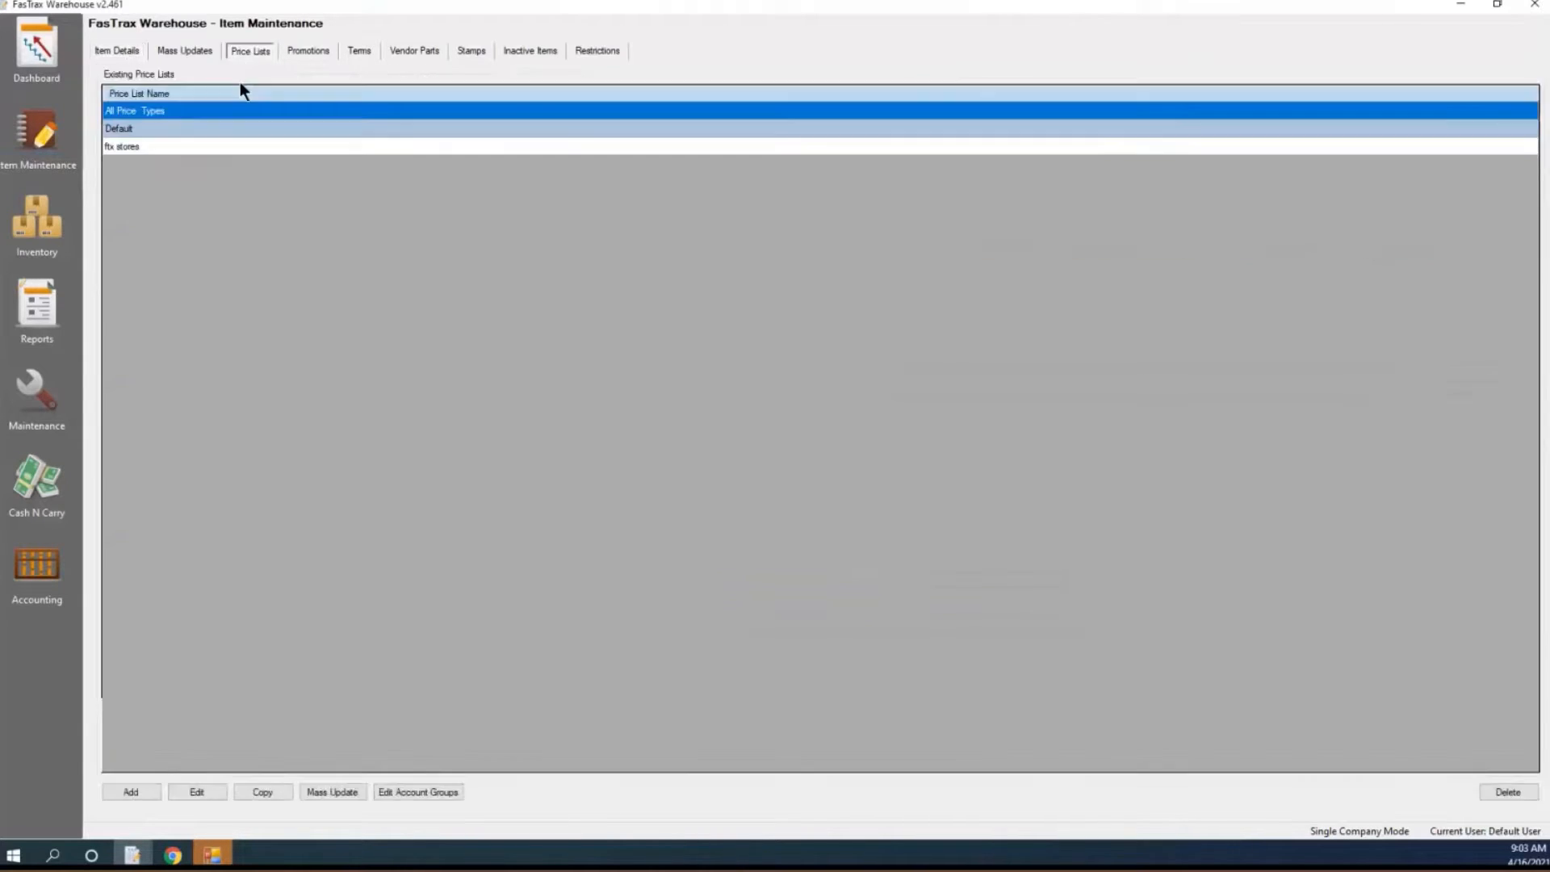
click(139, 147)
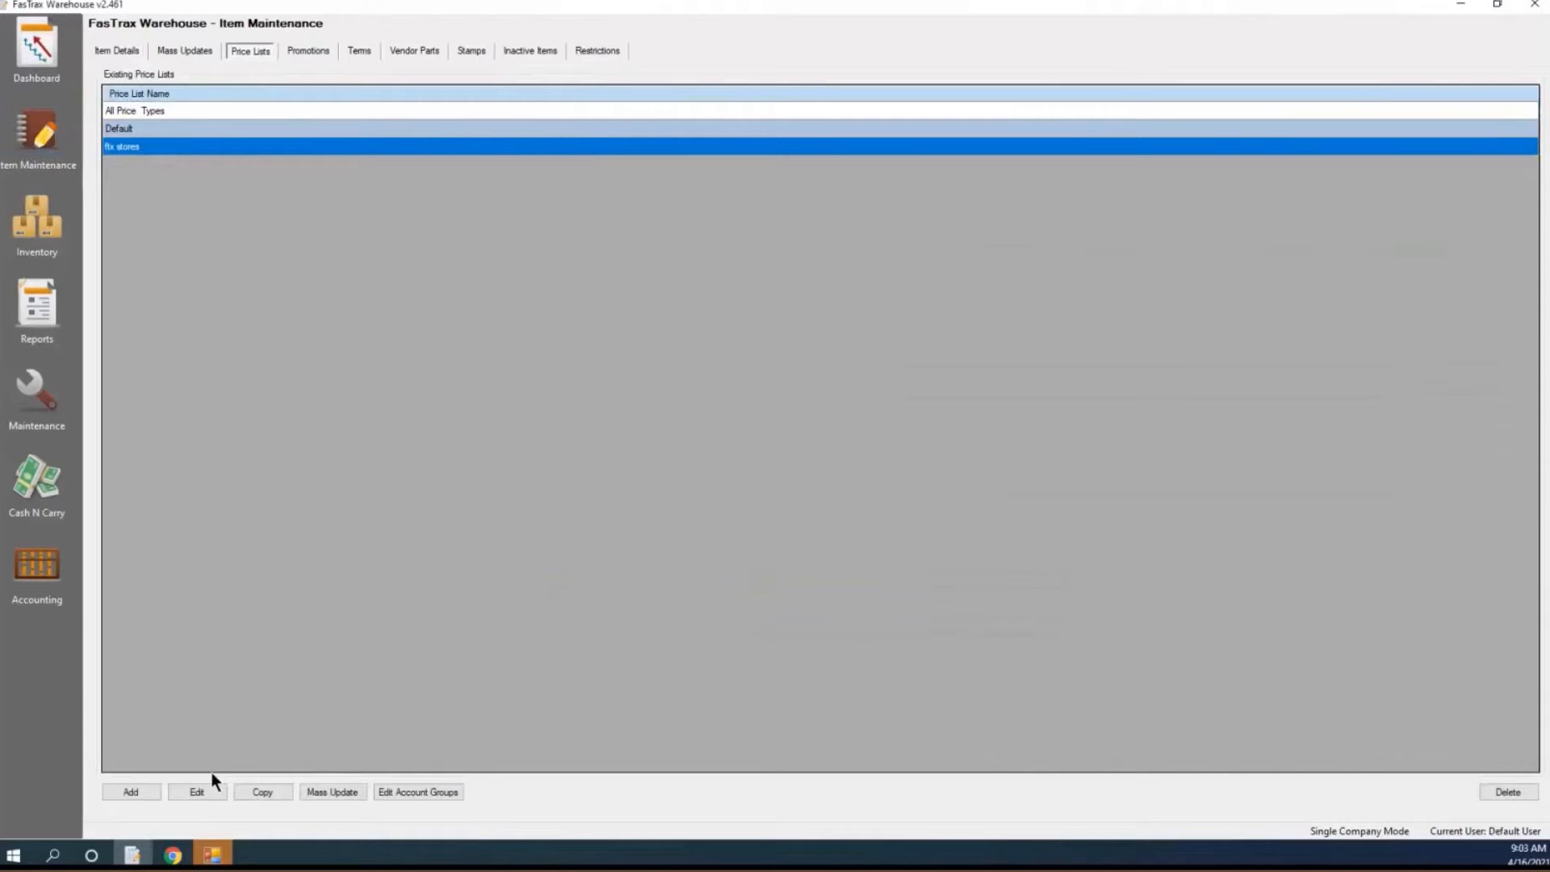
click(200, 791)
click(642, 312)
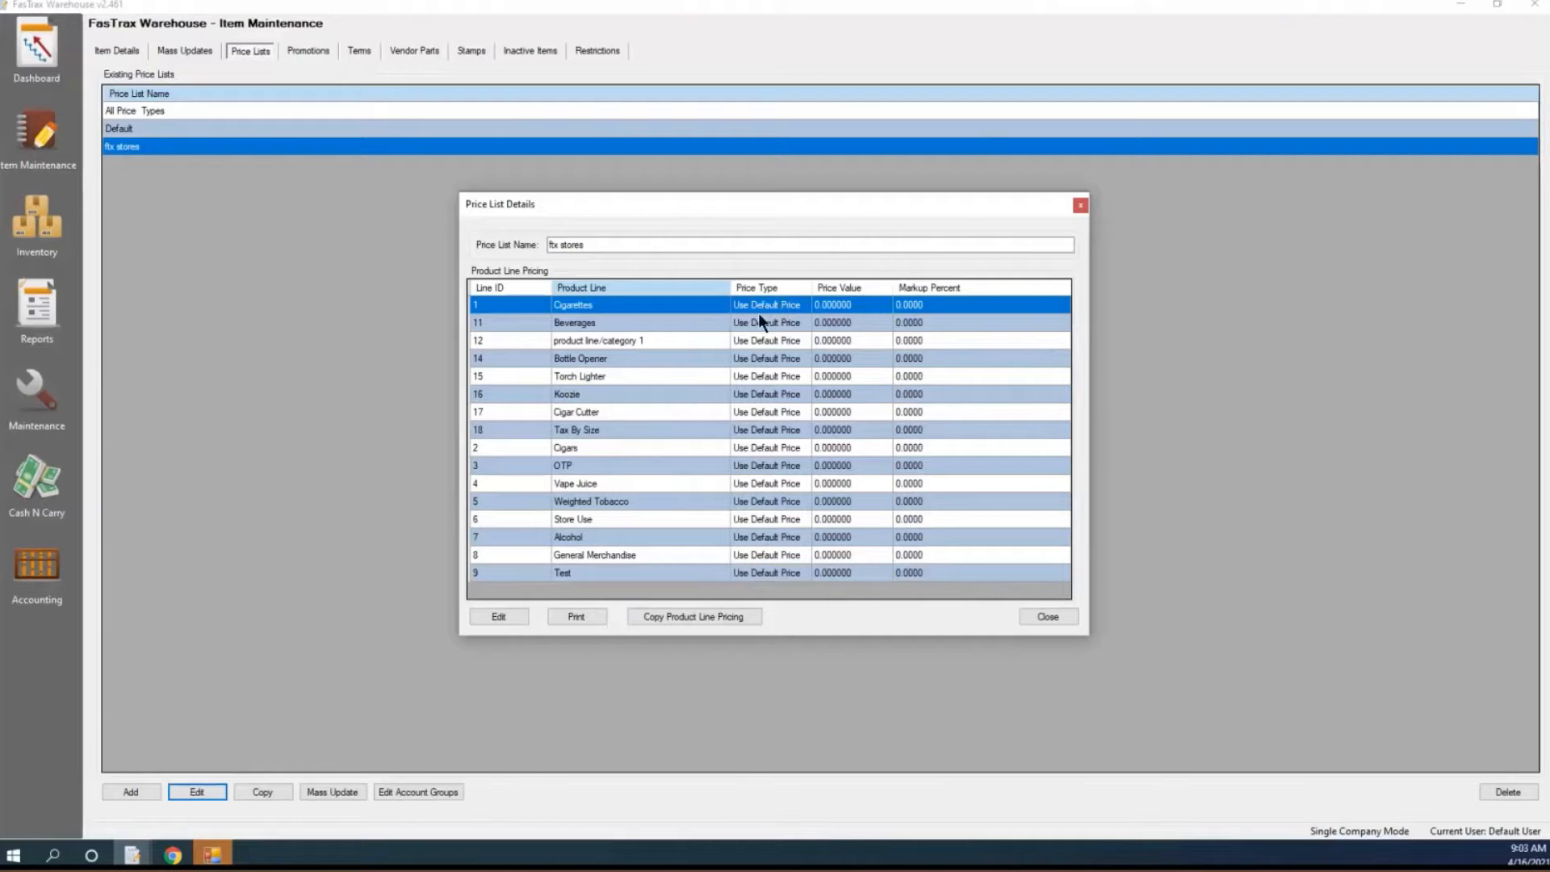
click(518, 614)
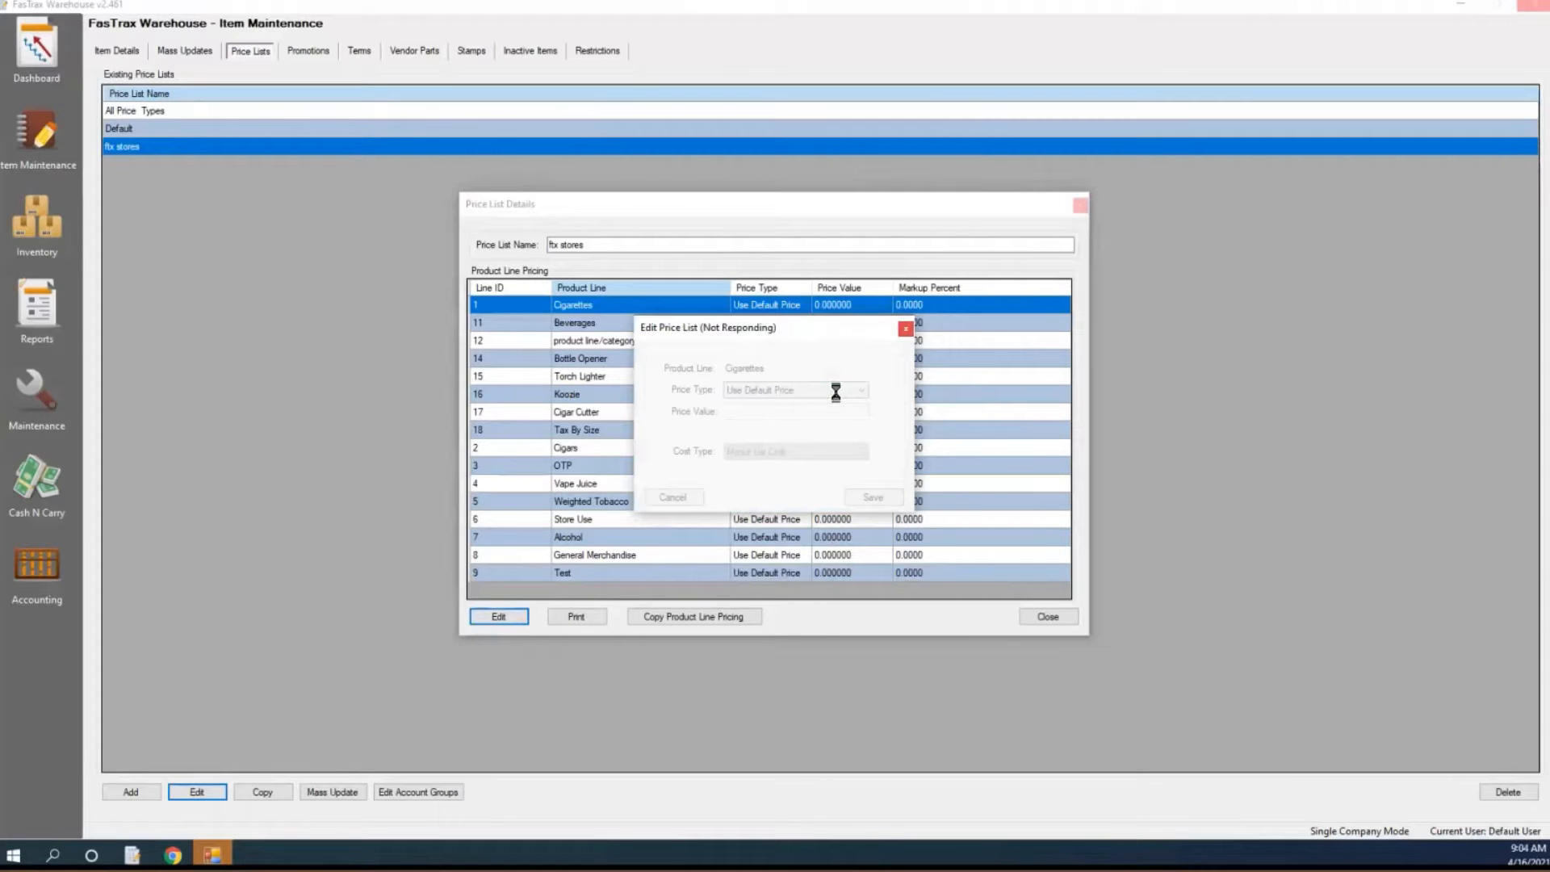
Set the Cigarettes line's price type to Flat Price with a price value of 50.00
click(835, 391)
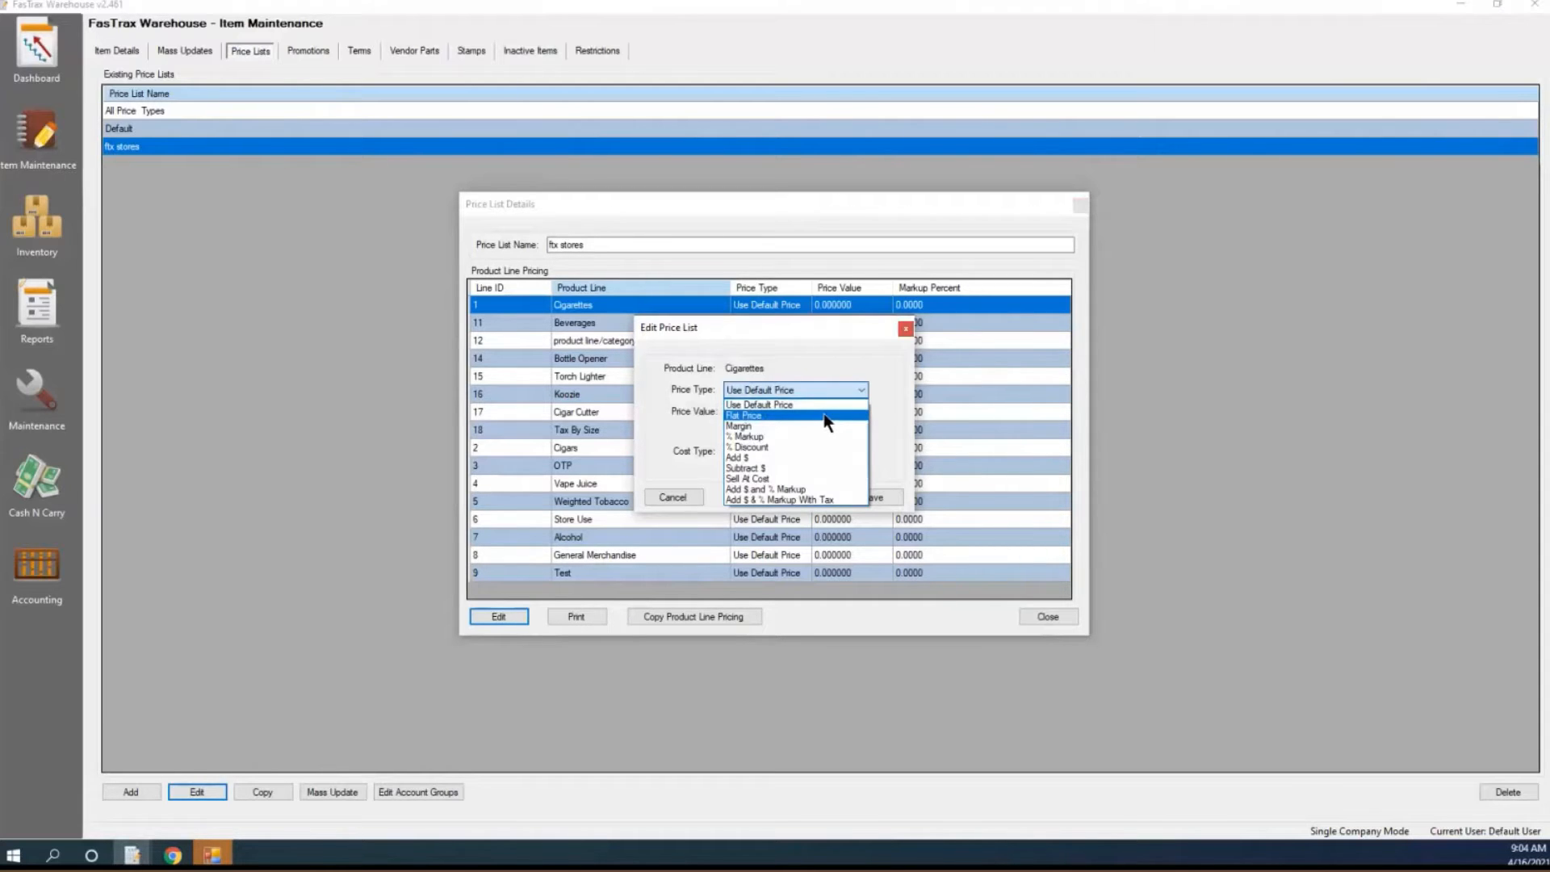
click(825, 416)
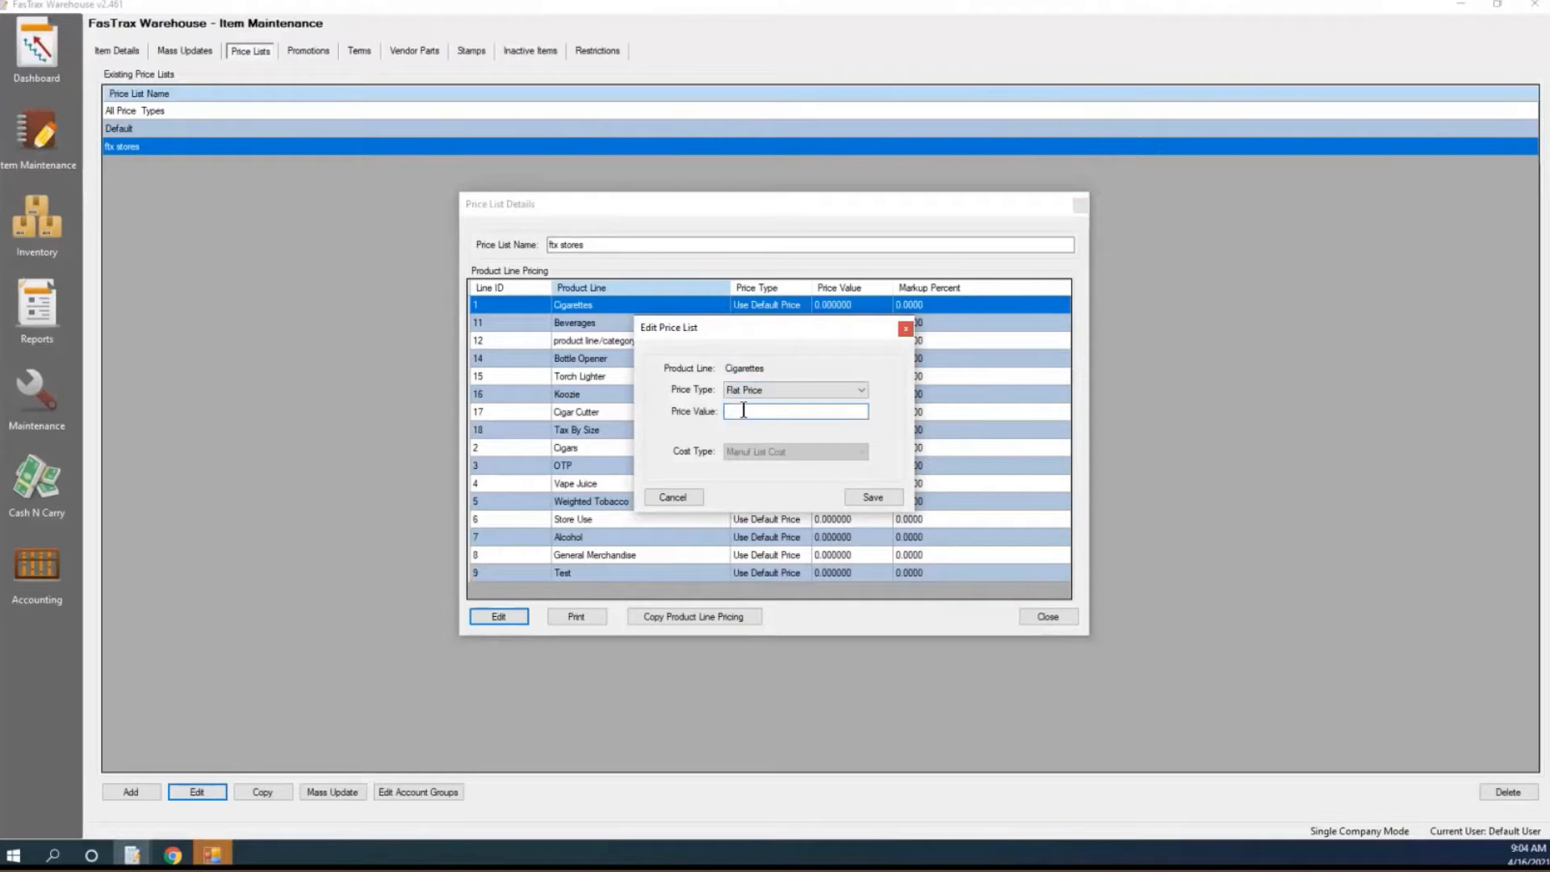
text(50.00)
Set the Cigarettes line's price type to Margin with a price value of 10, and review the cost type options
click(861, 390)
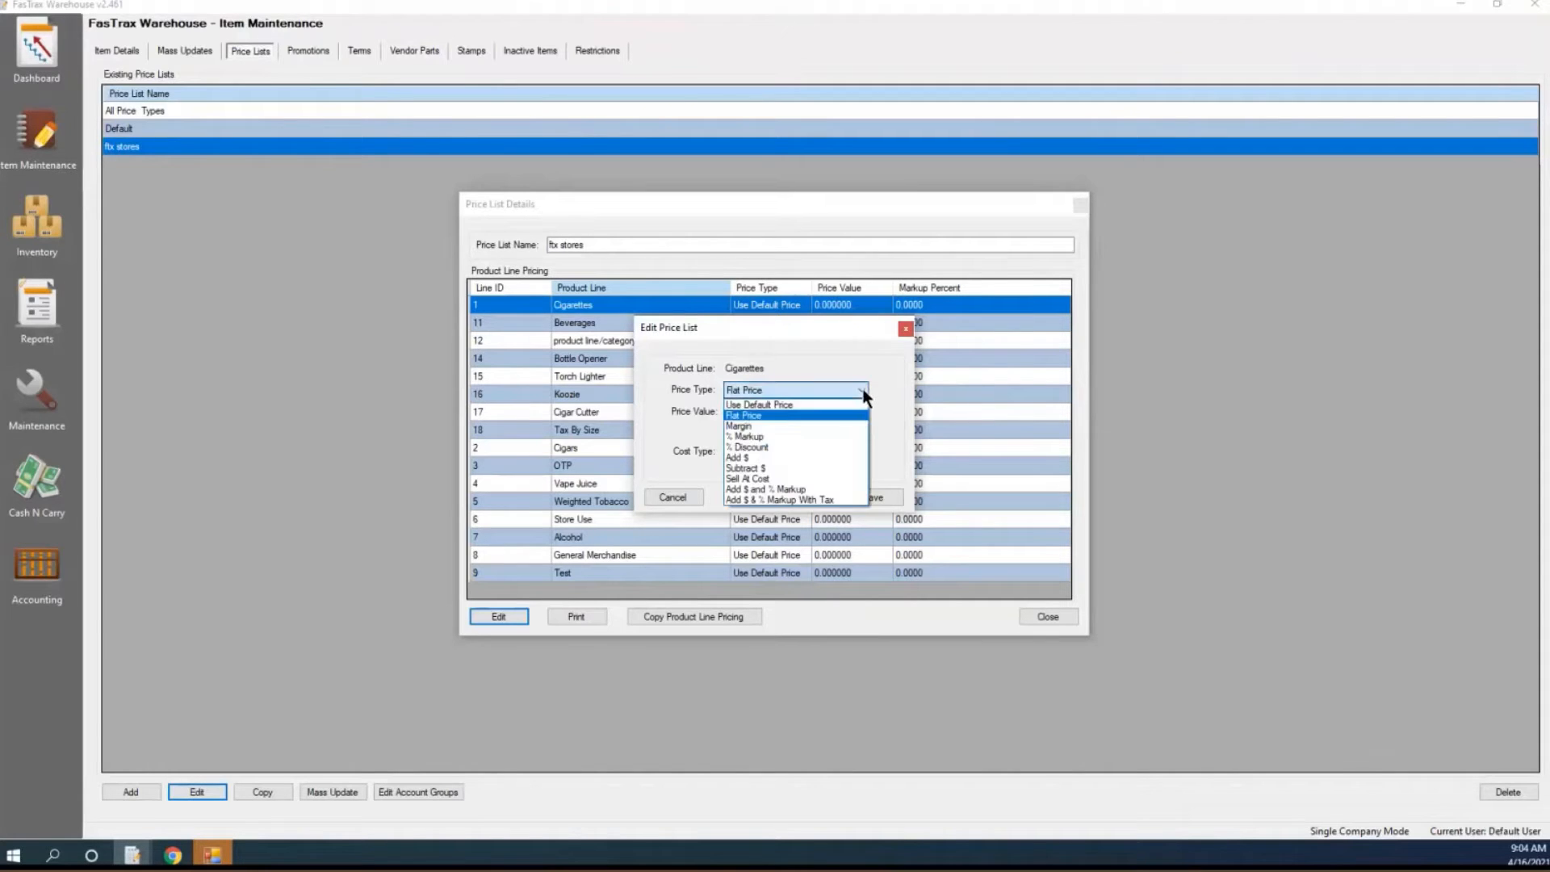
click(762, 426)
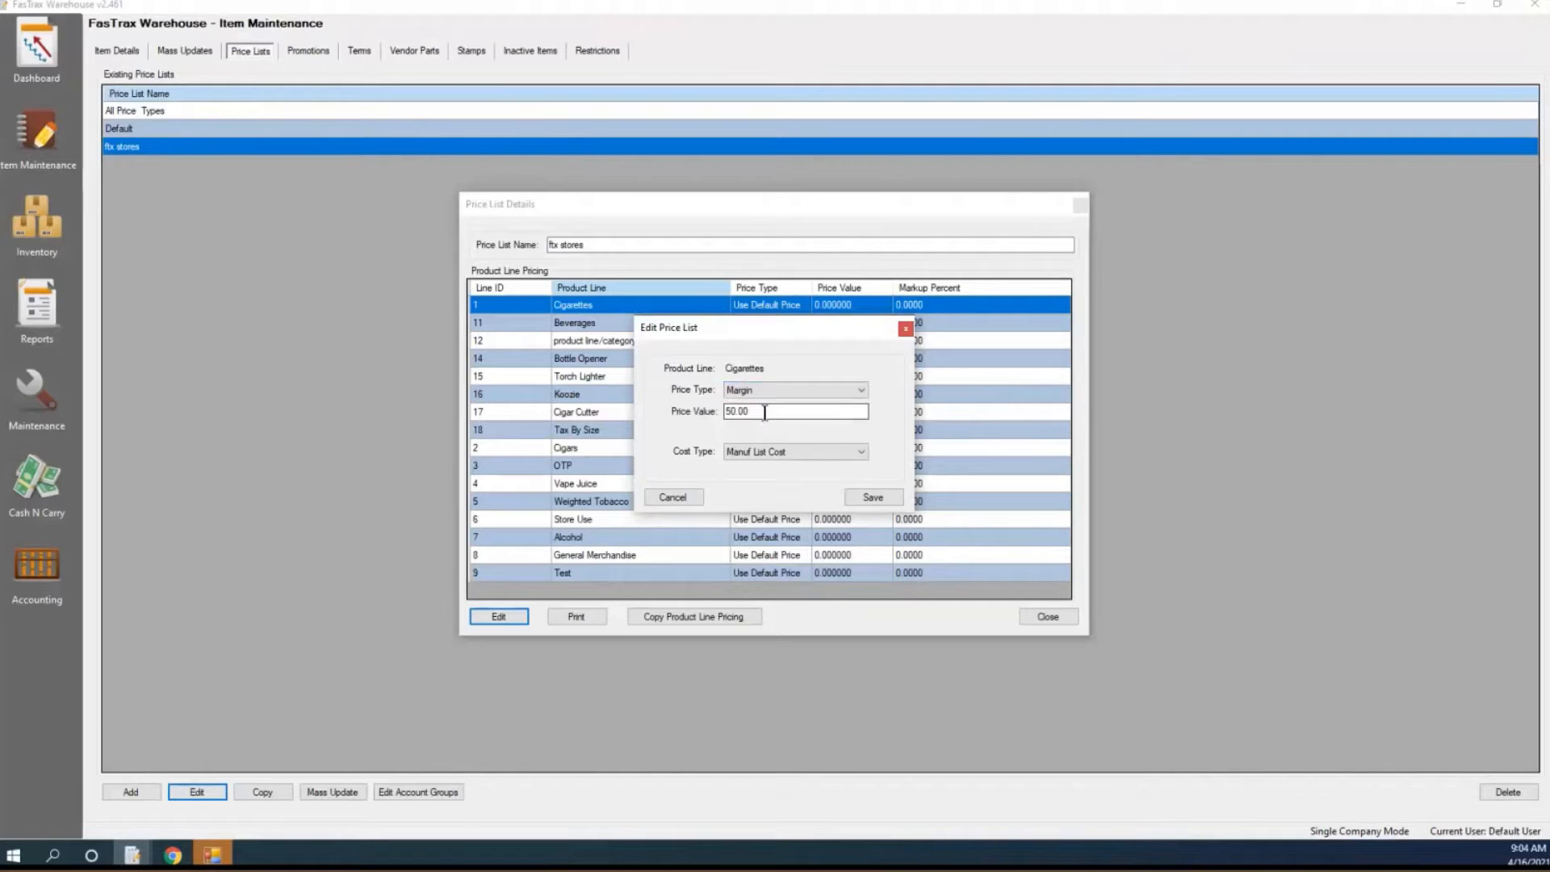
drag(747, 412, 707, 412)
click(761, 413)
drag(762, 414, 700, 416)
text(10)
click(854, 453)
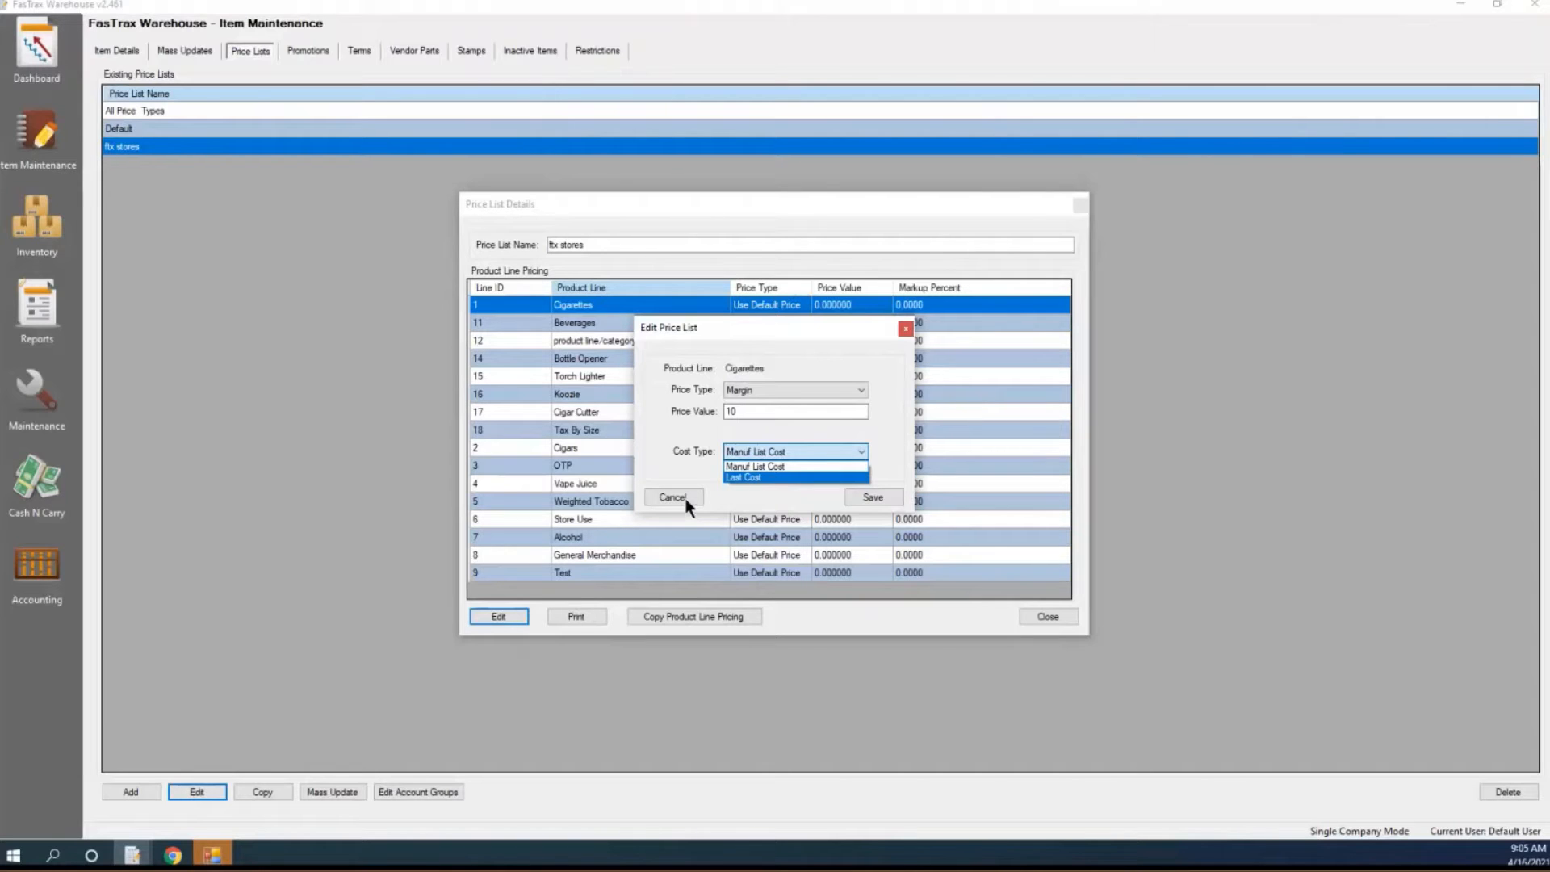
click(834, 385)
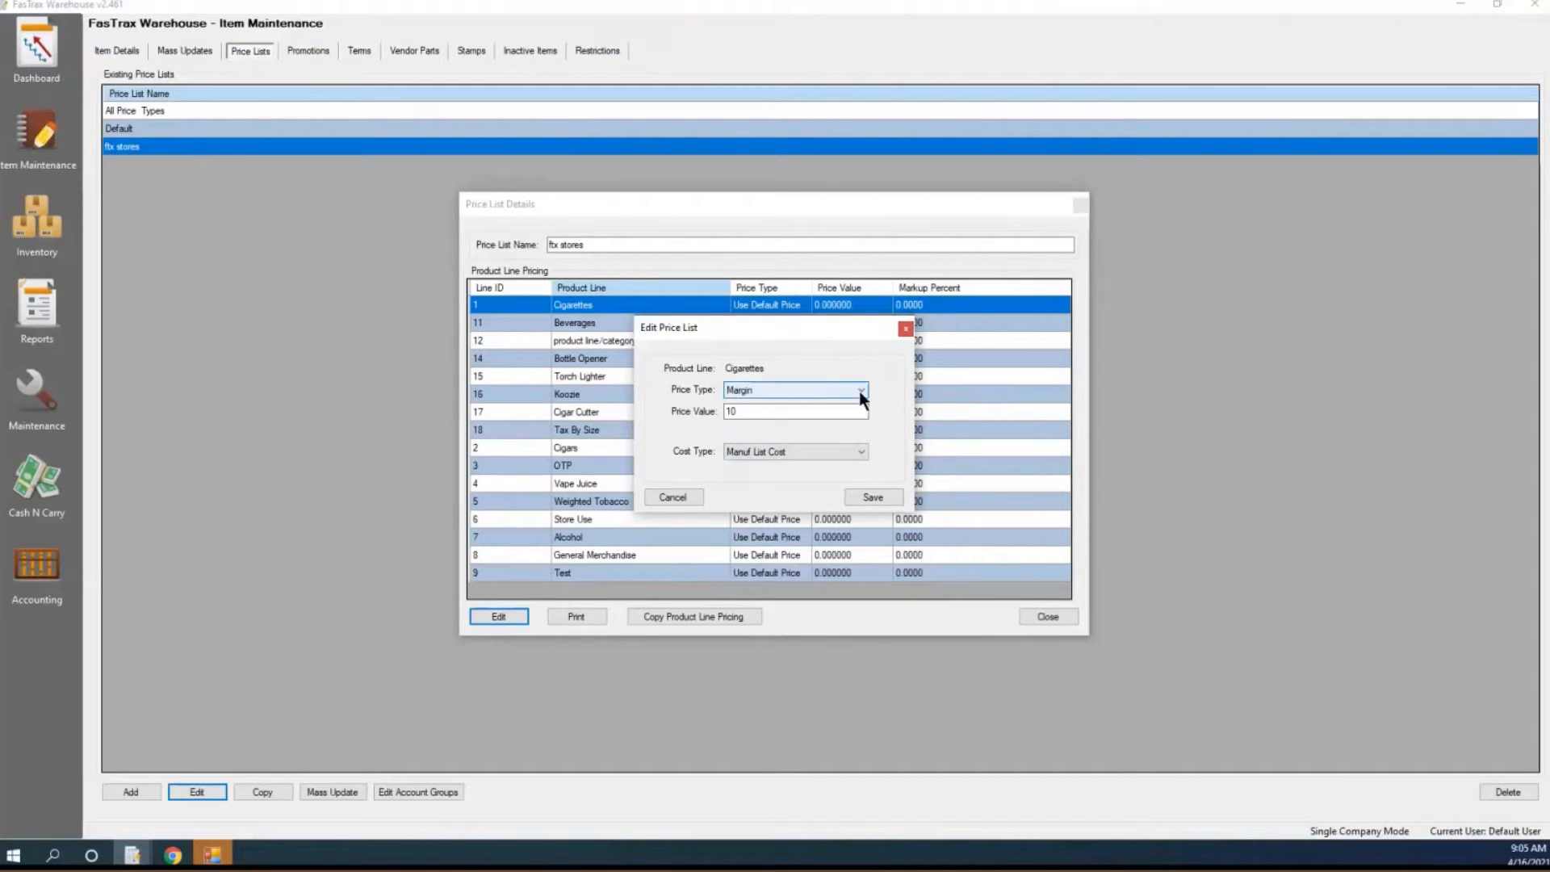
Set the Cigarettes line's price type to % Markup and check the available cost types
click(859, 389)
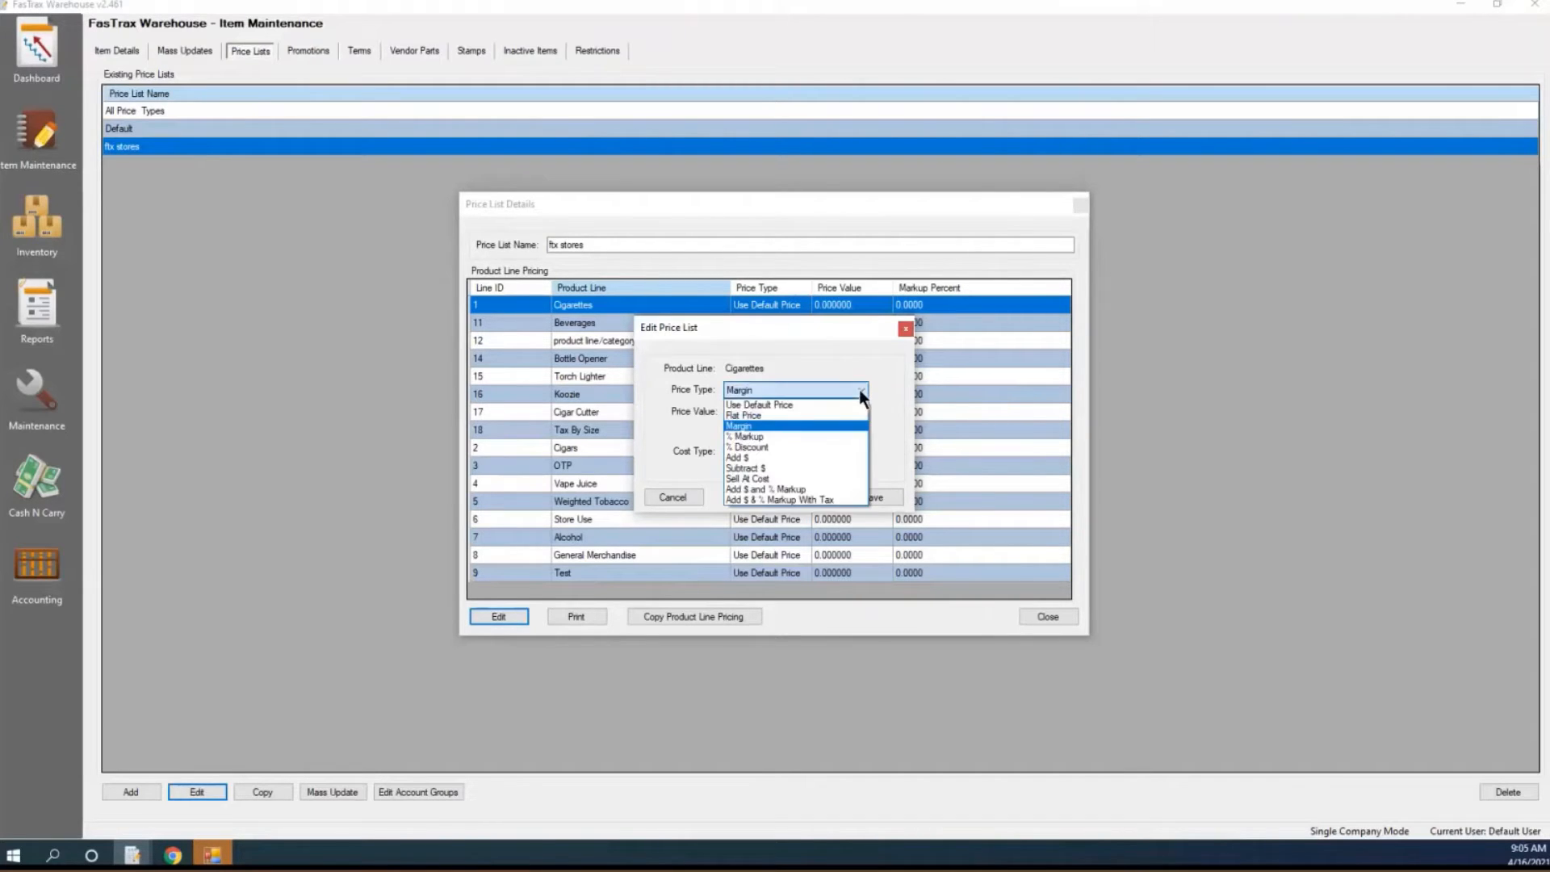
click(766, 437)
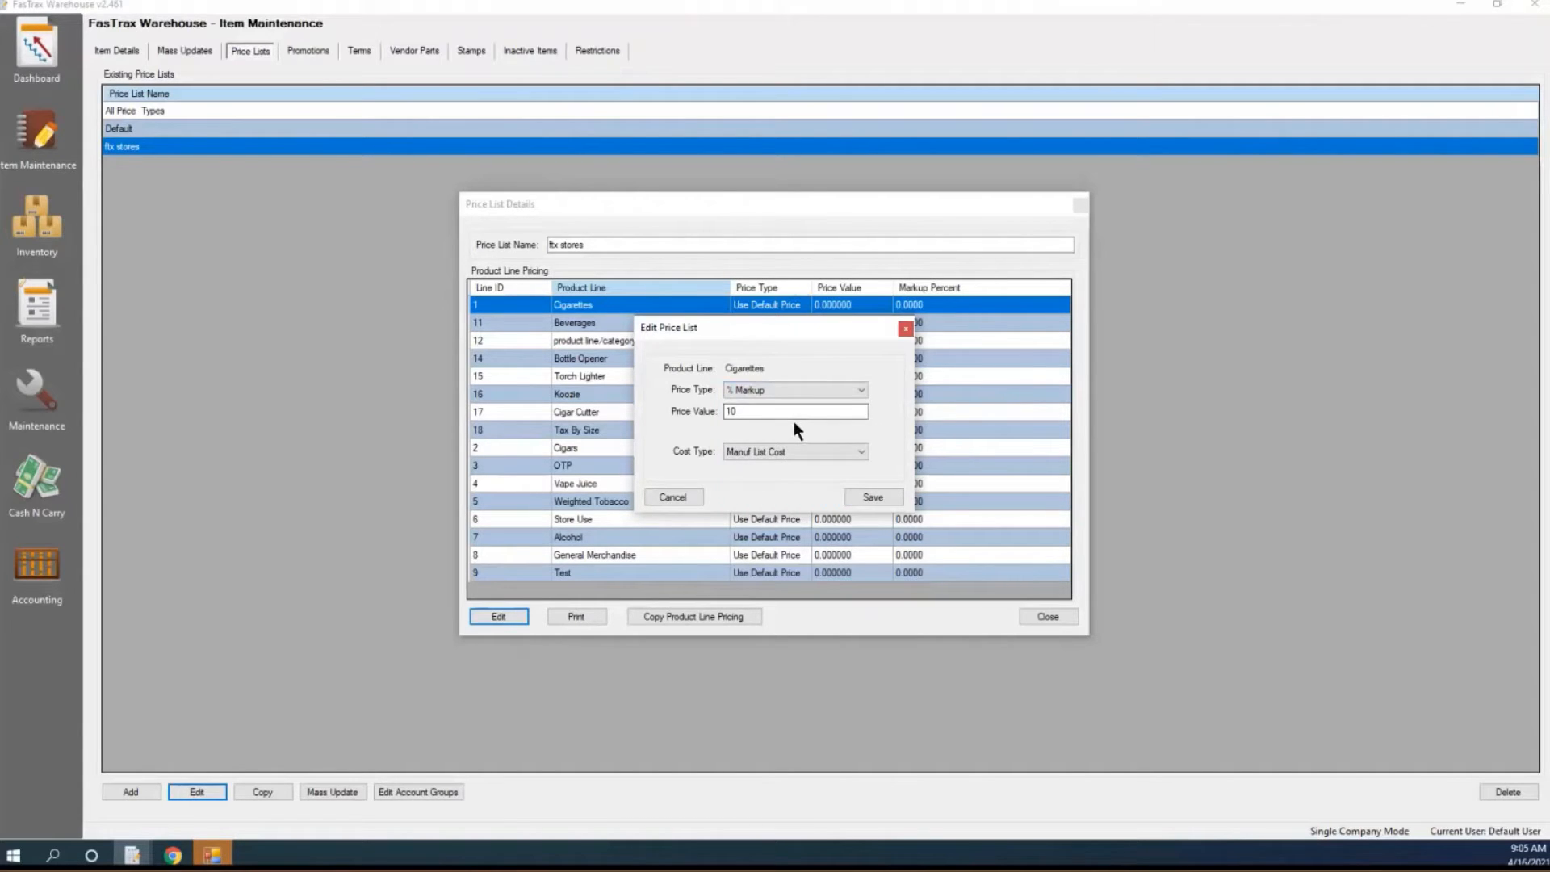
double_click(730, 413)
click(815, 449)
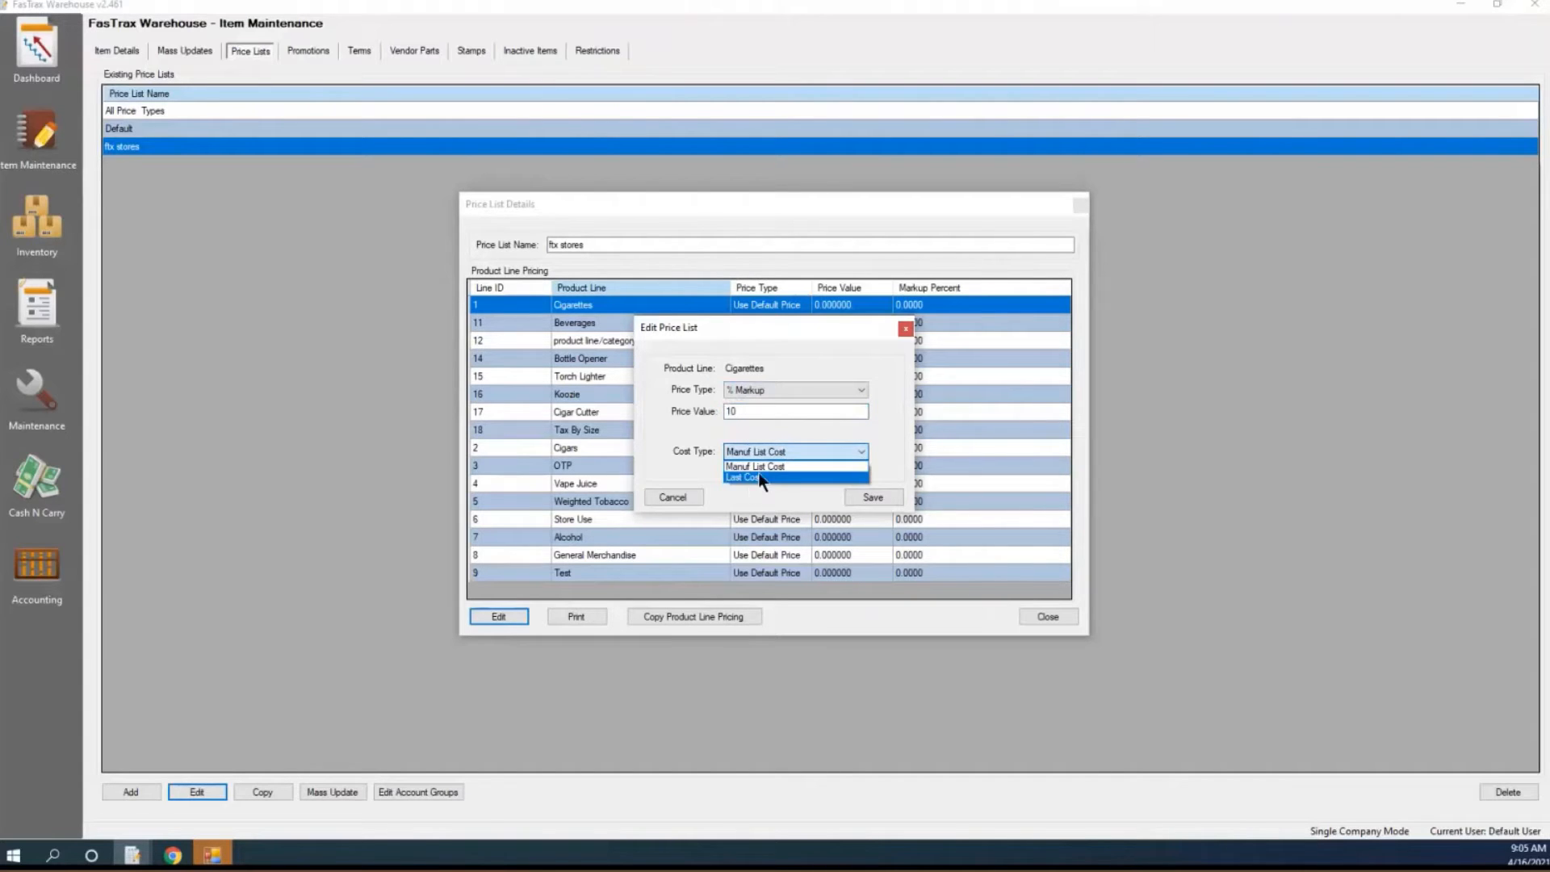
click(743, 440)
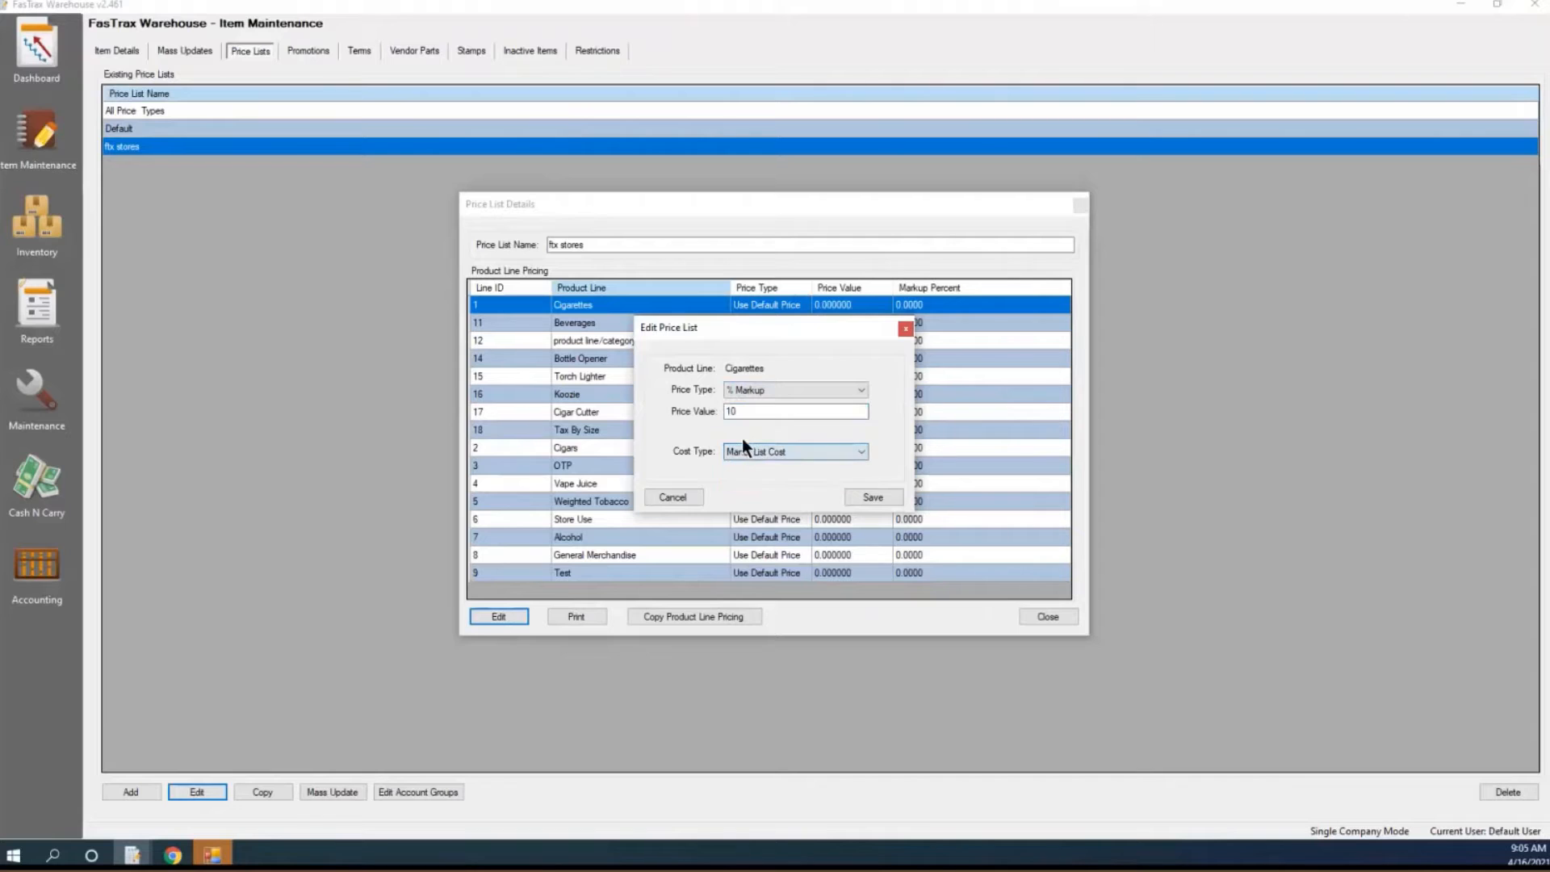
Switch the Cigarettes line's price type to % Discount, keeping the price value of 10
click(859, 391)
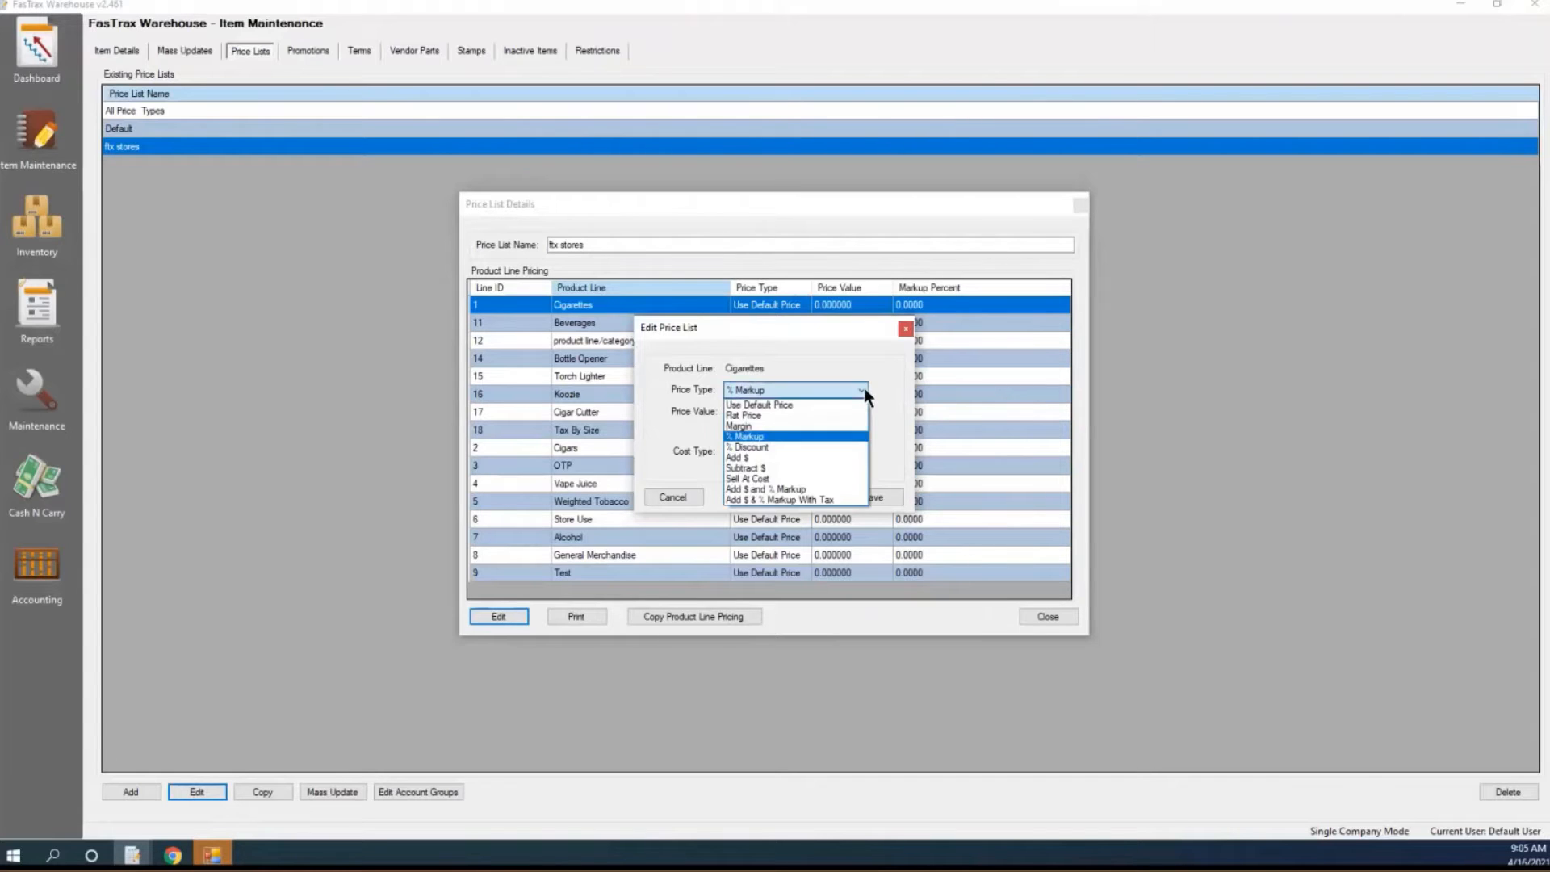
click(753, 447)
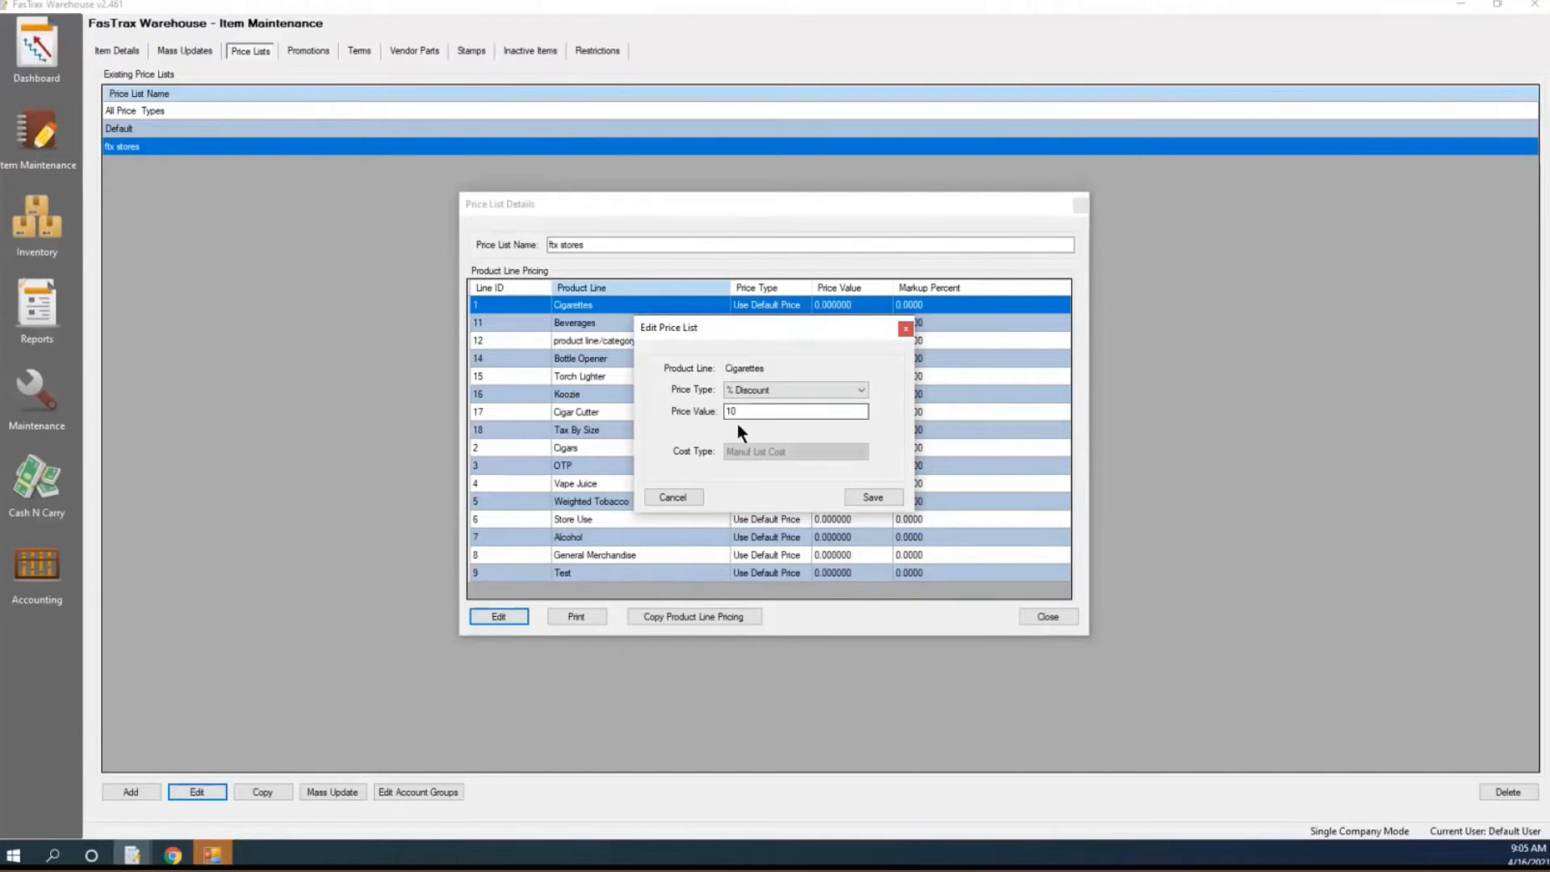
double_click(744, 416)
Try the Add $ and Subtract $ price types on the Cigarettes line with a price value of 10
click(846, 386)
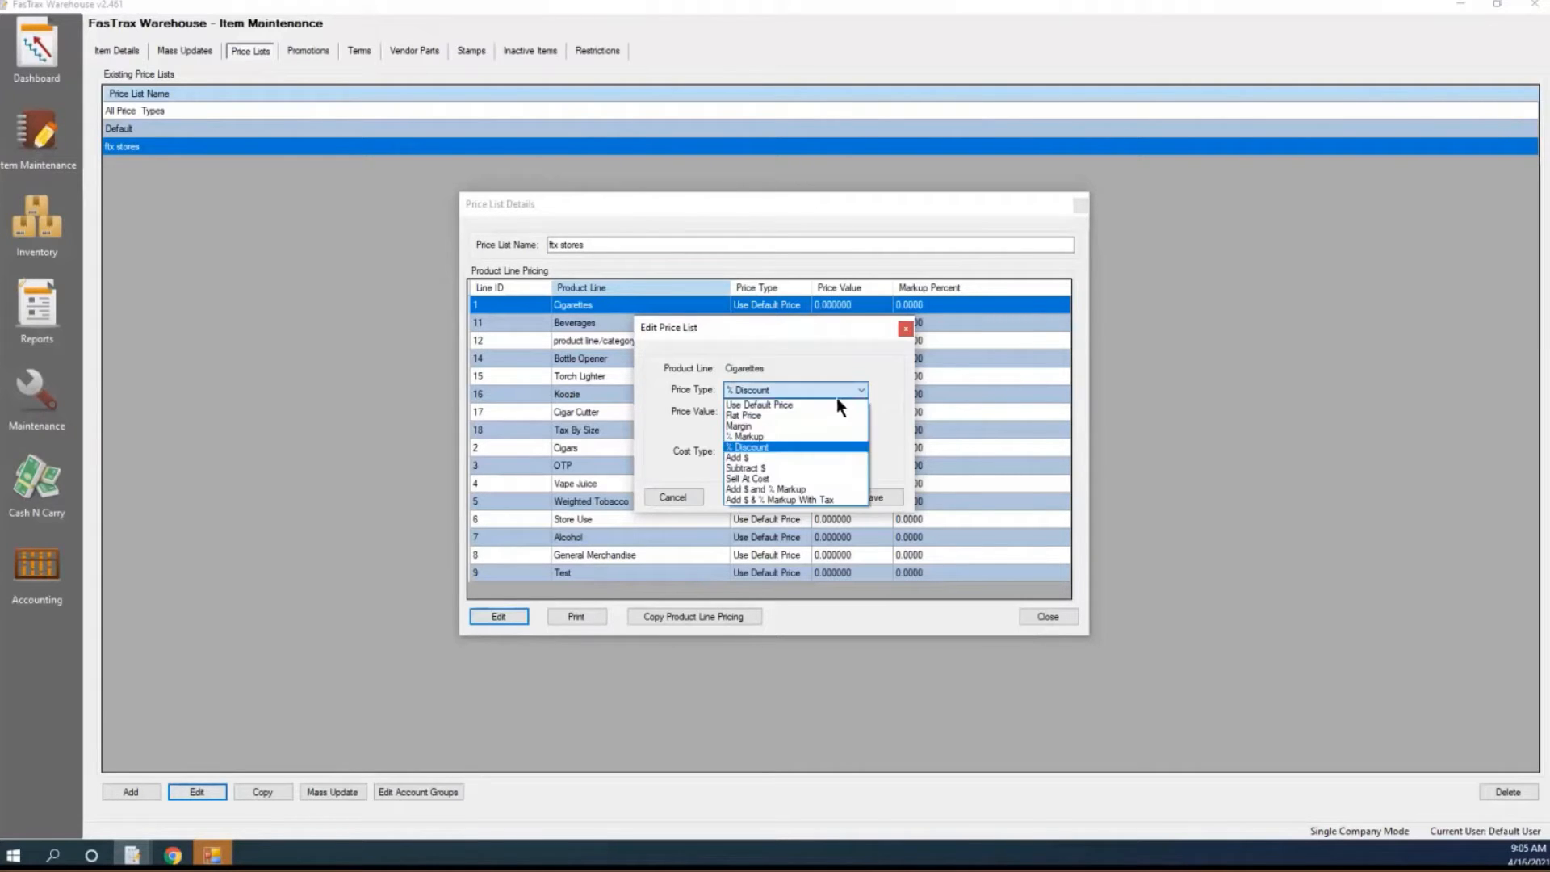
click(739, 457)
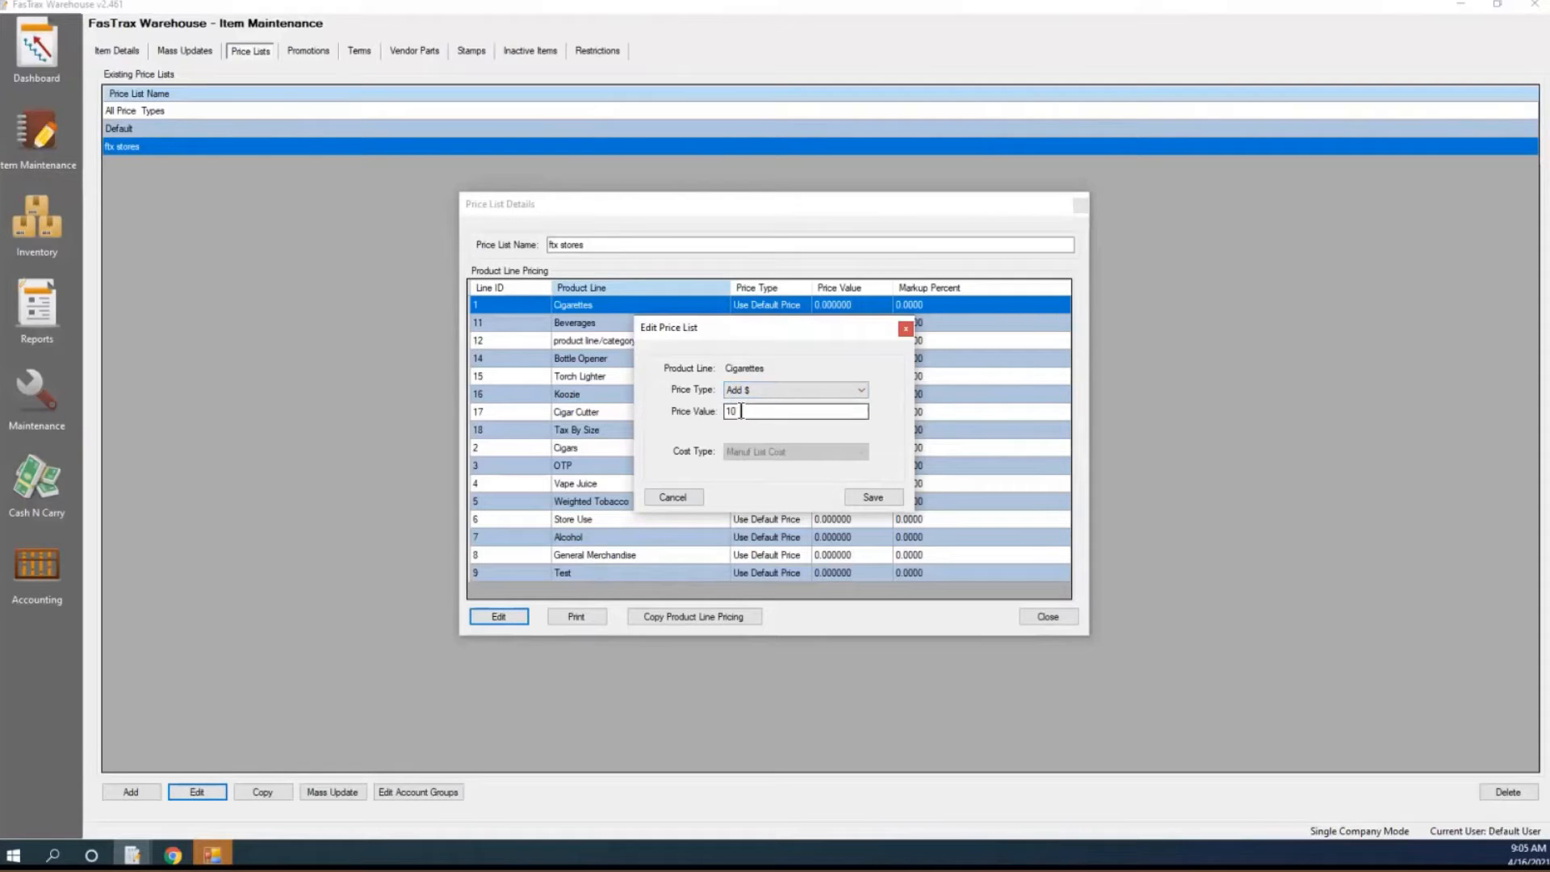
drag(741, 413, 722, 414)
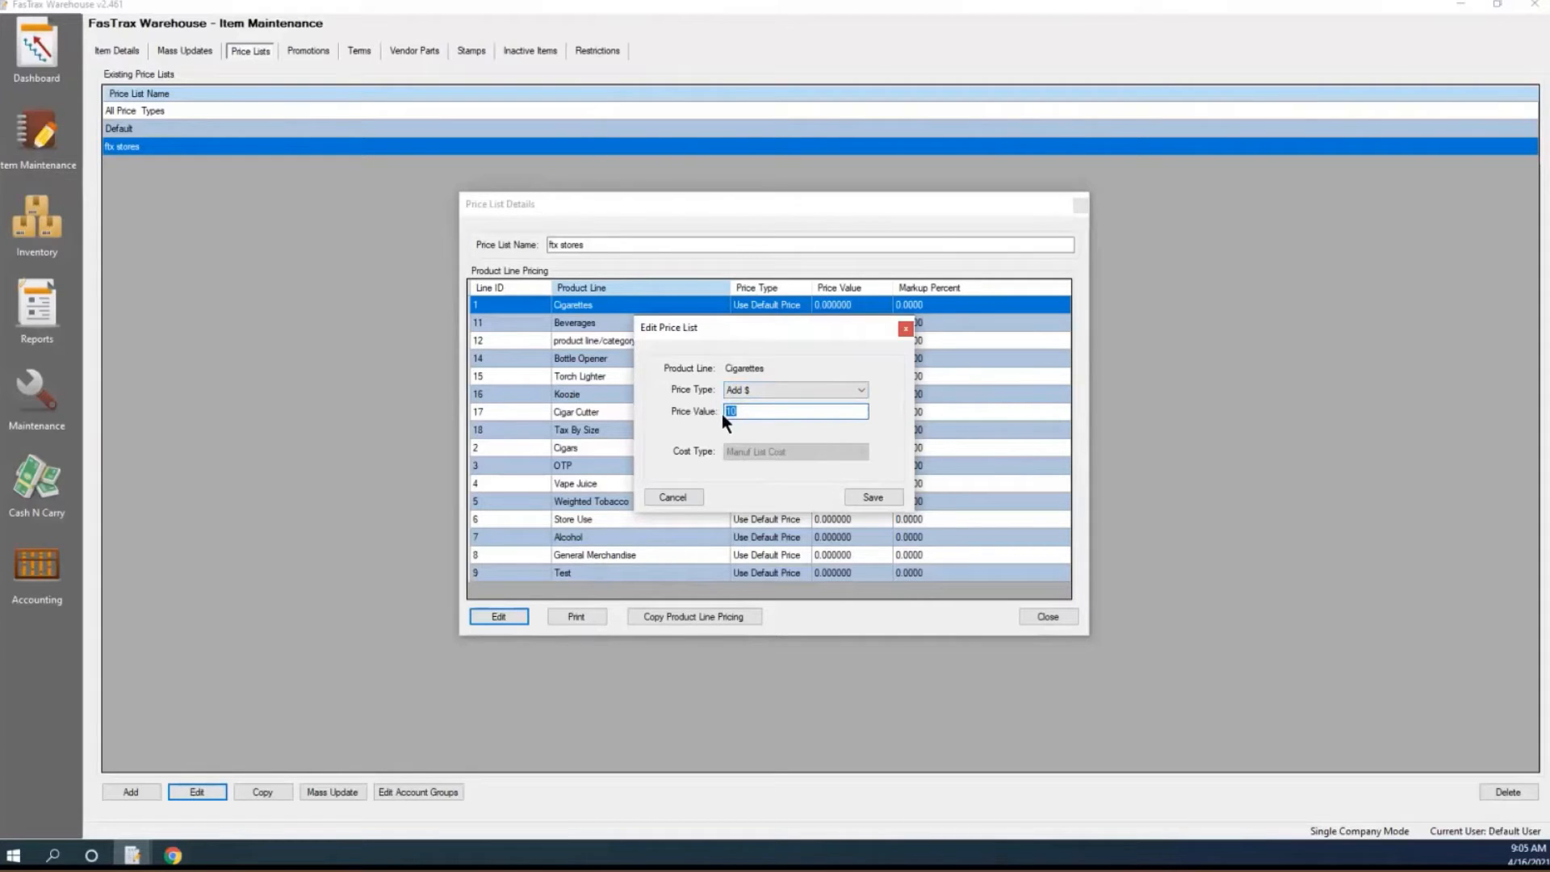
click(863, 391)
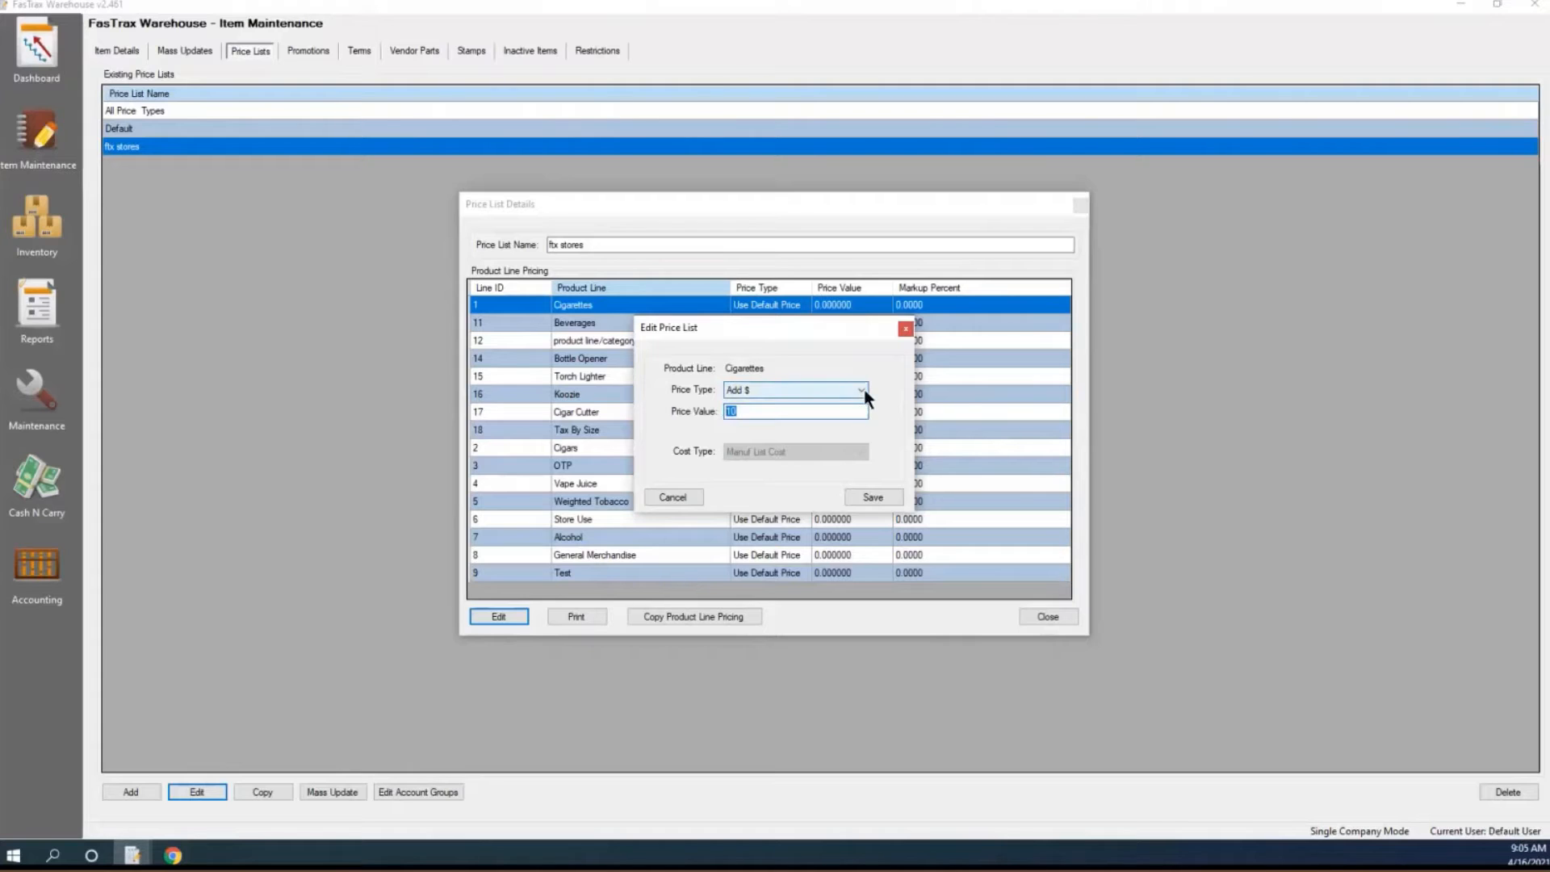
click(750, 469)
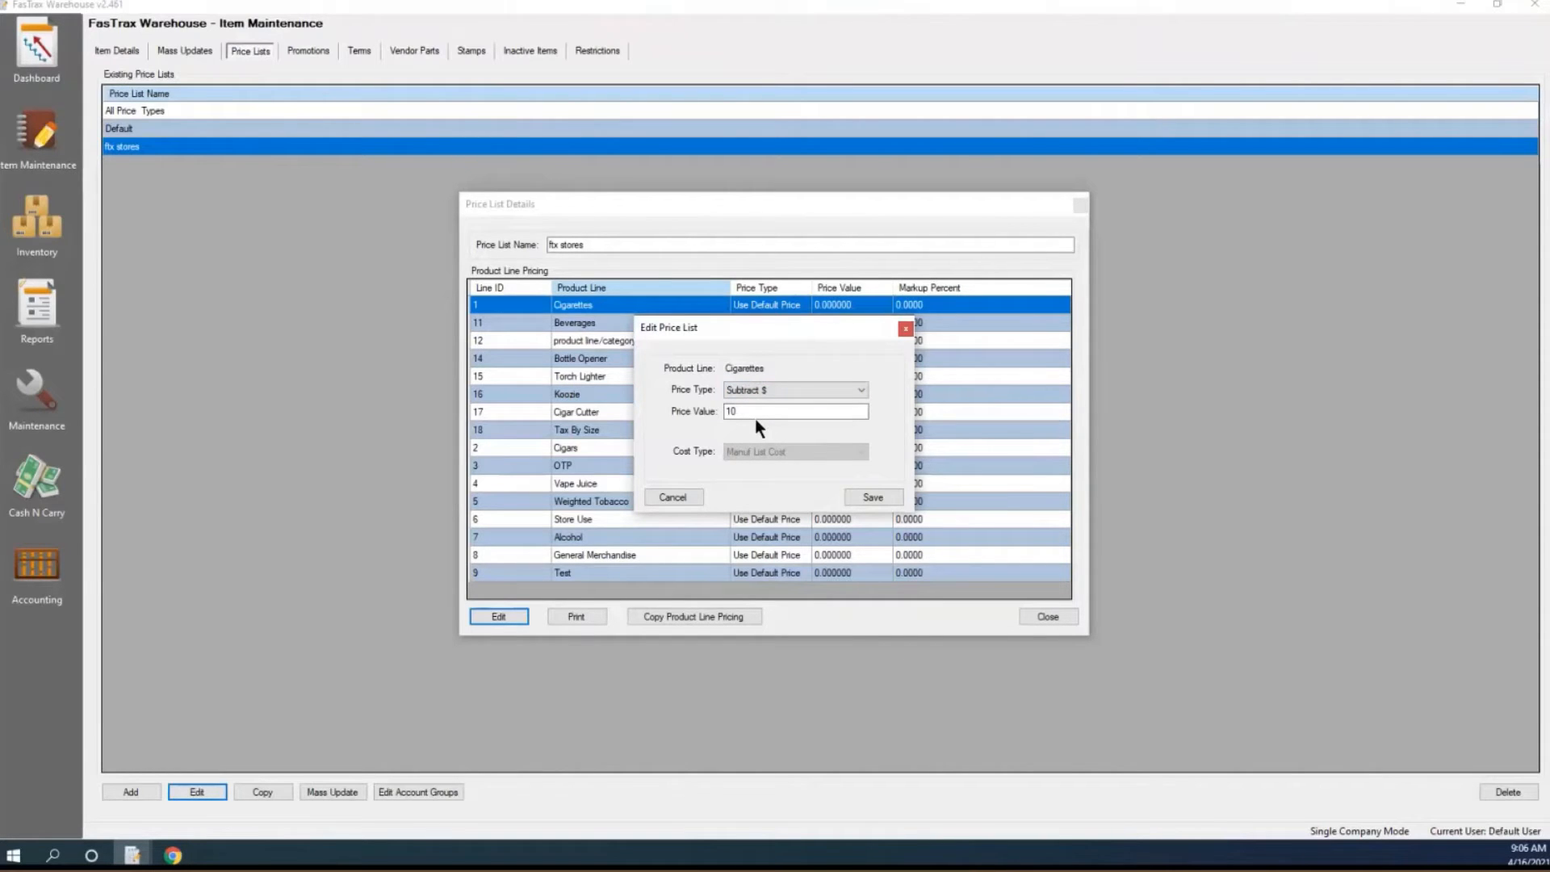
Set the Cigarettes line's price type to Sell At Cost and review its cost type options
click(859, 390)
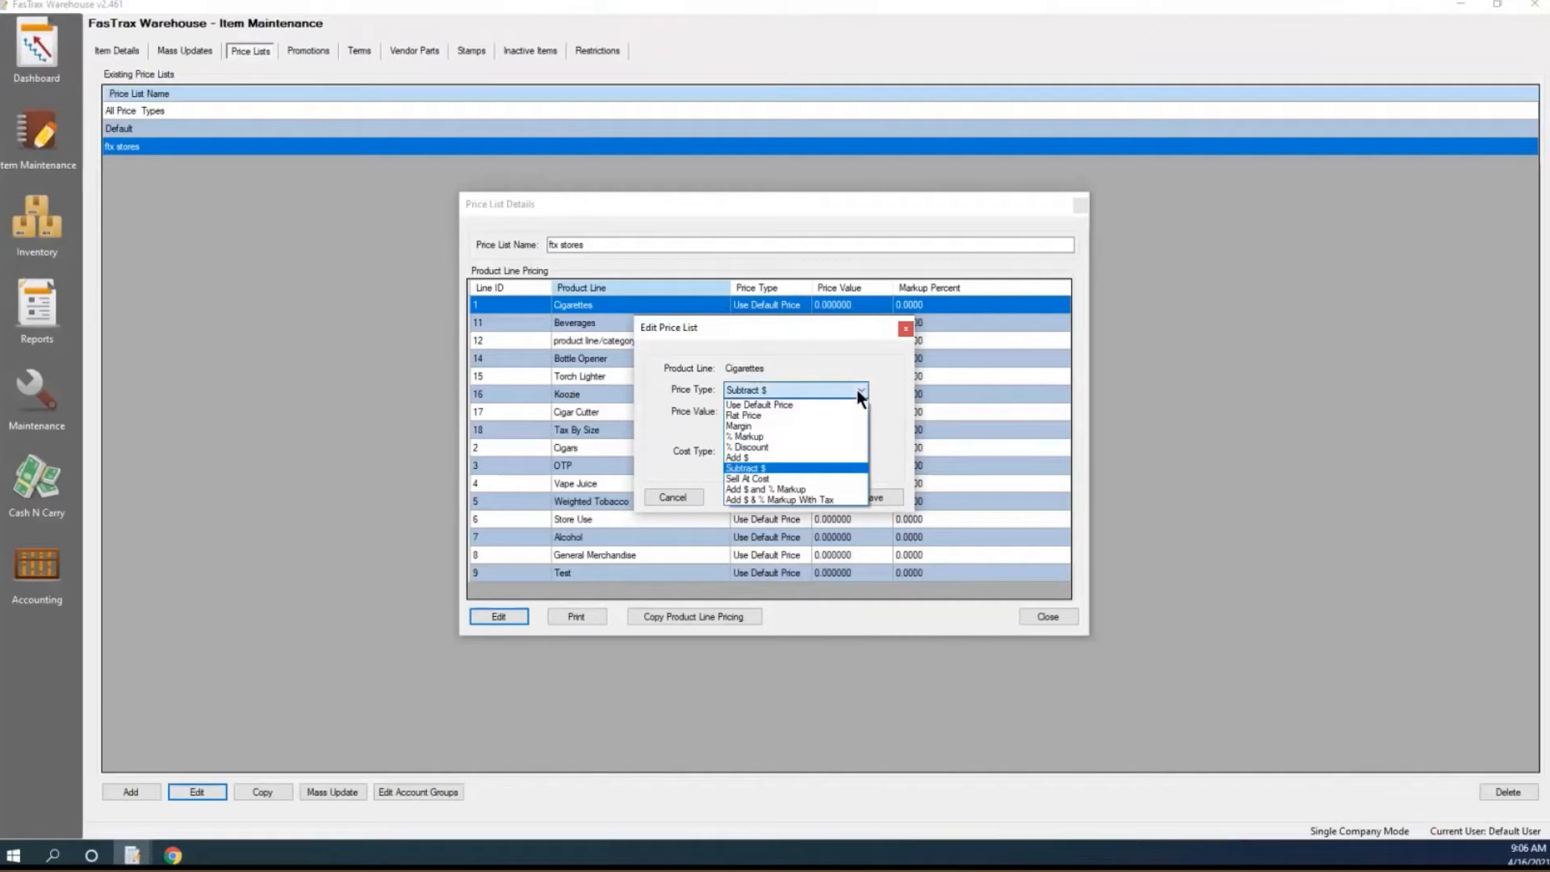
click(753, 480)
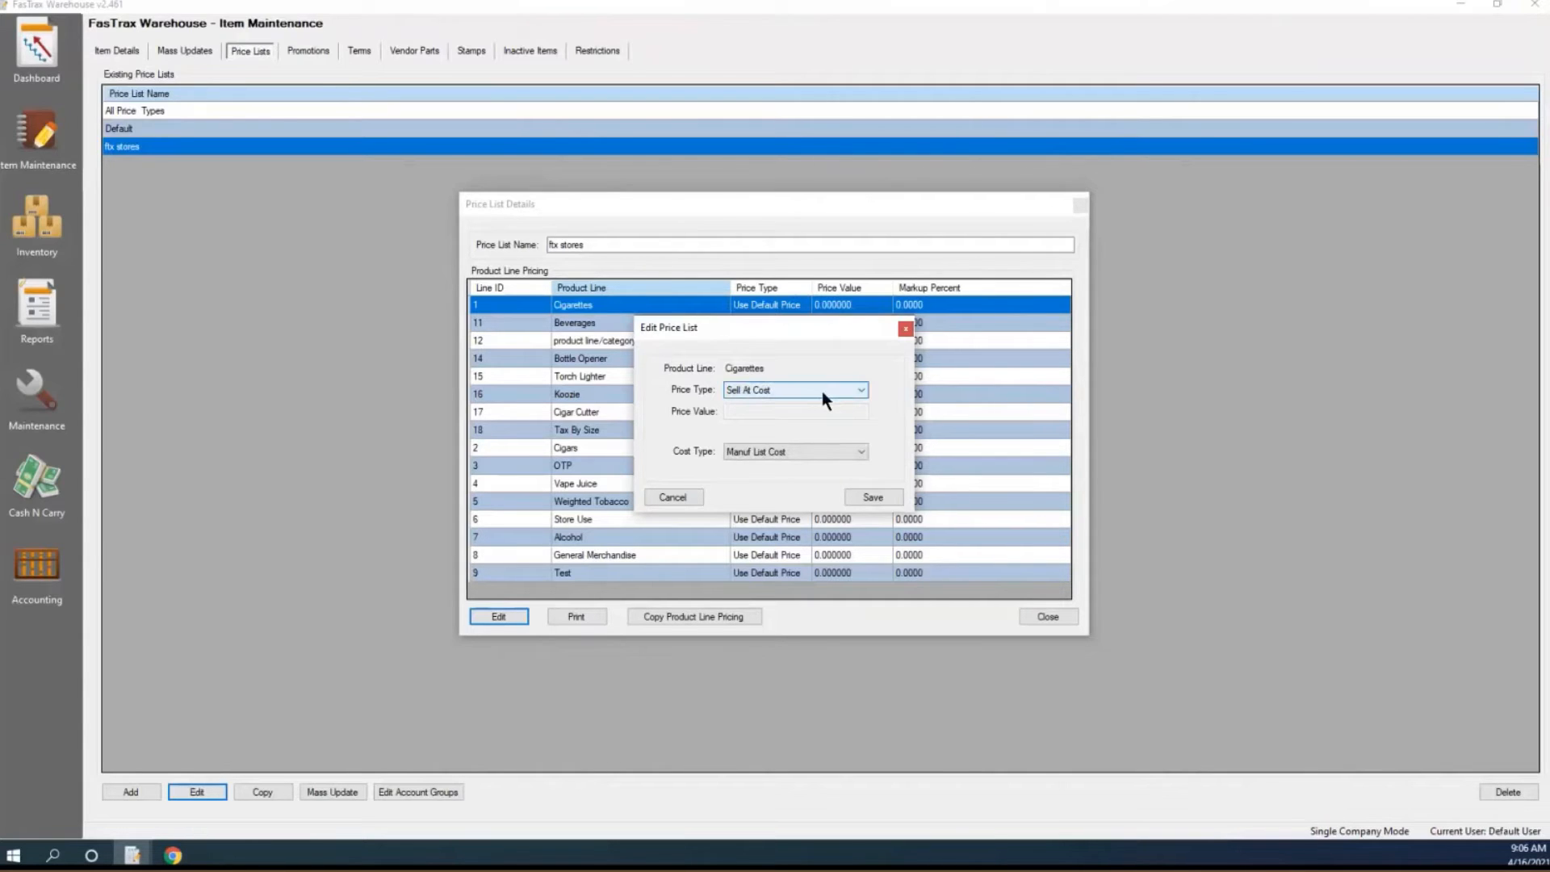
click(858, 452)
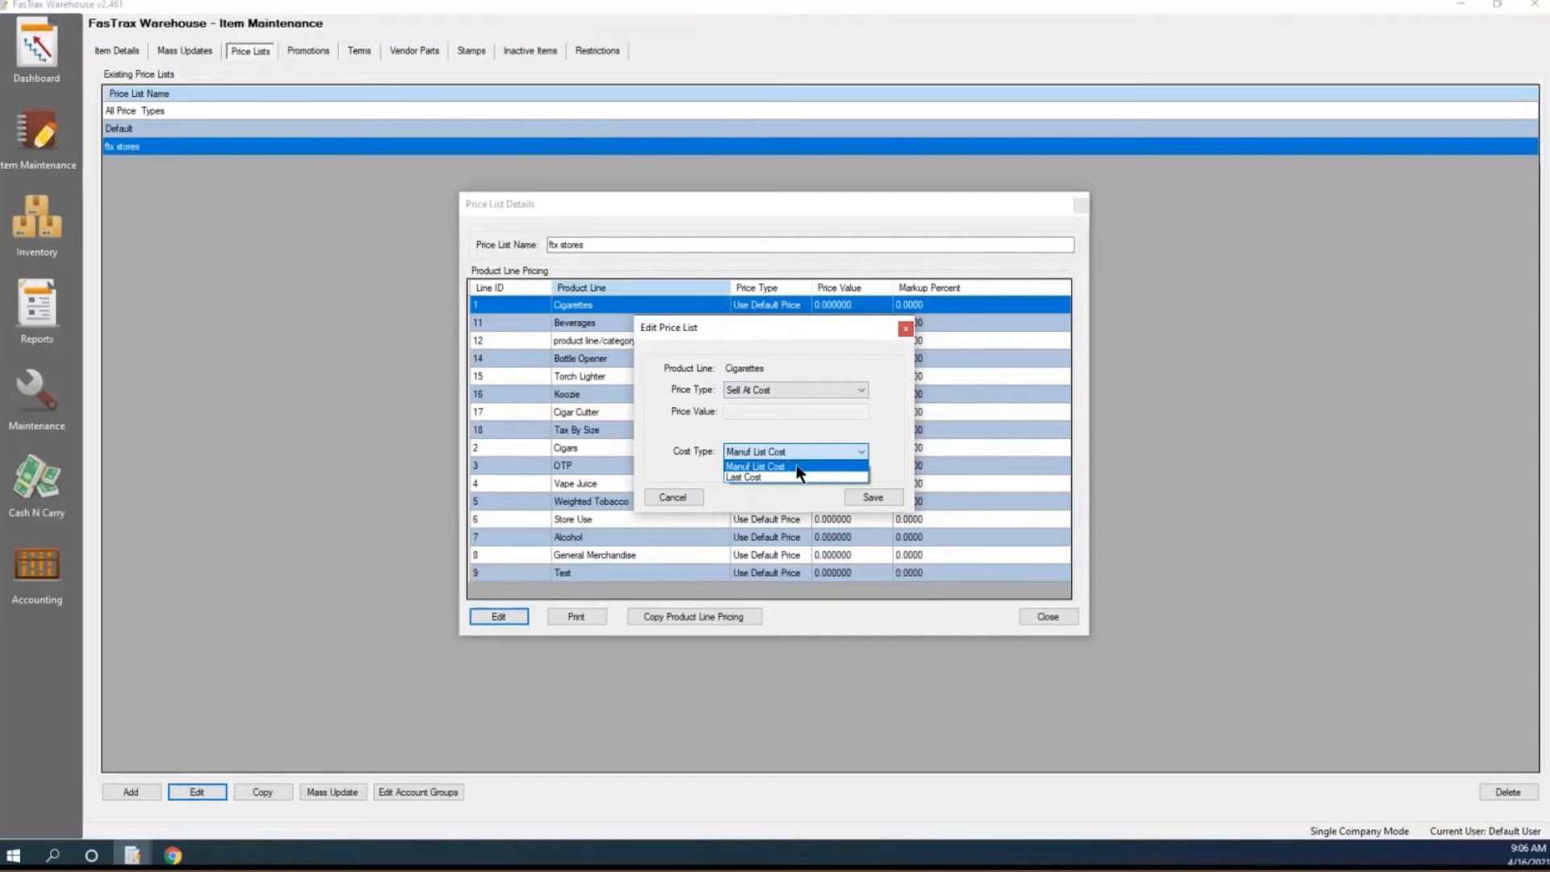
click(864, 402)
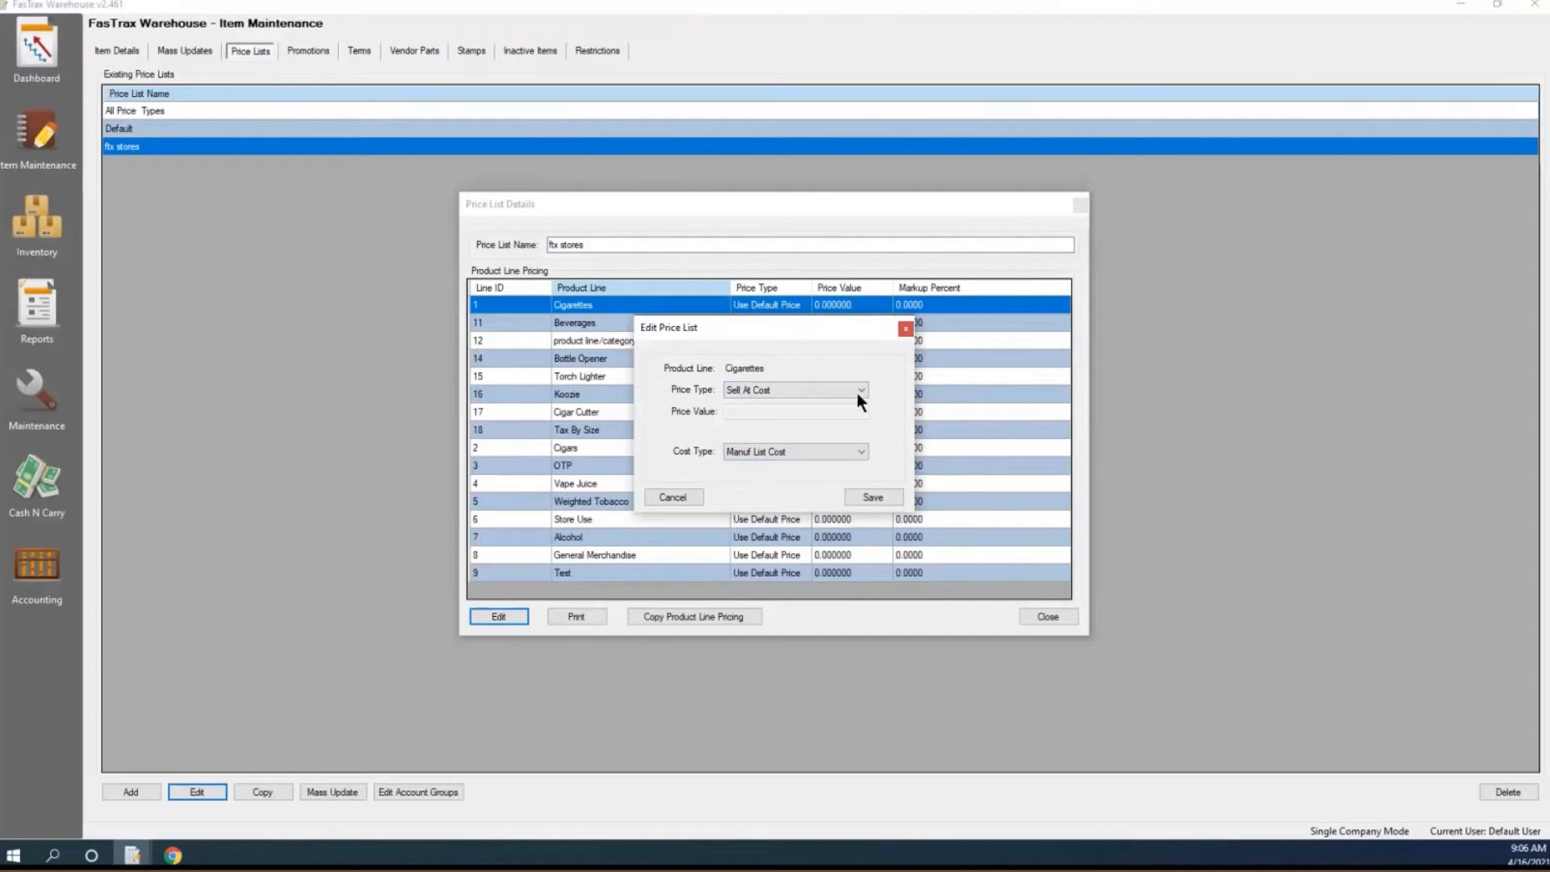
Try the Add $ and % Markup price type with price value 5 and % markup 5, and discard the edit
click(857, 390)
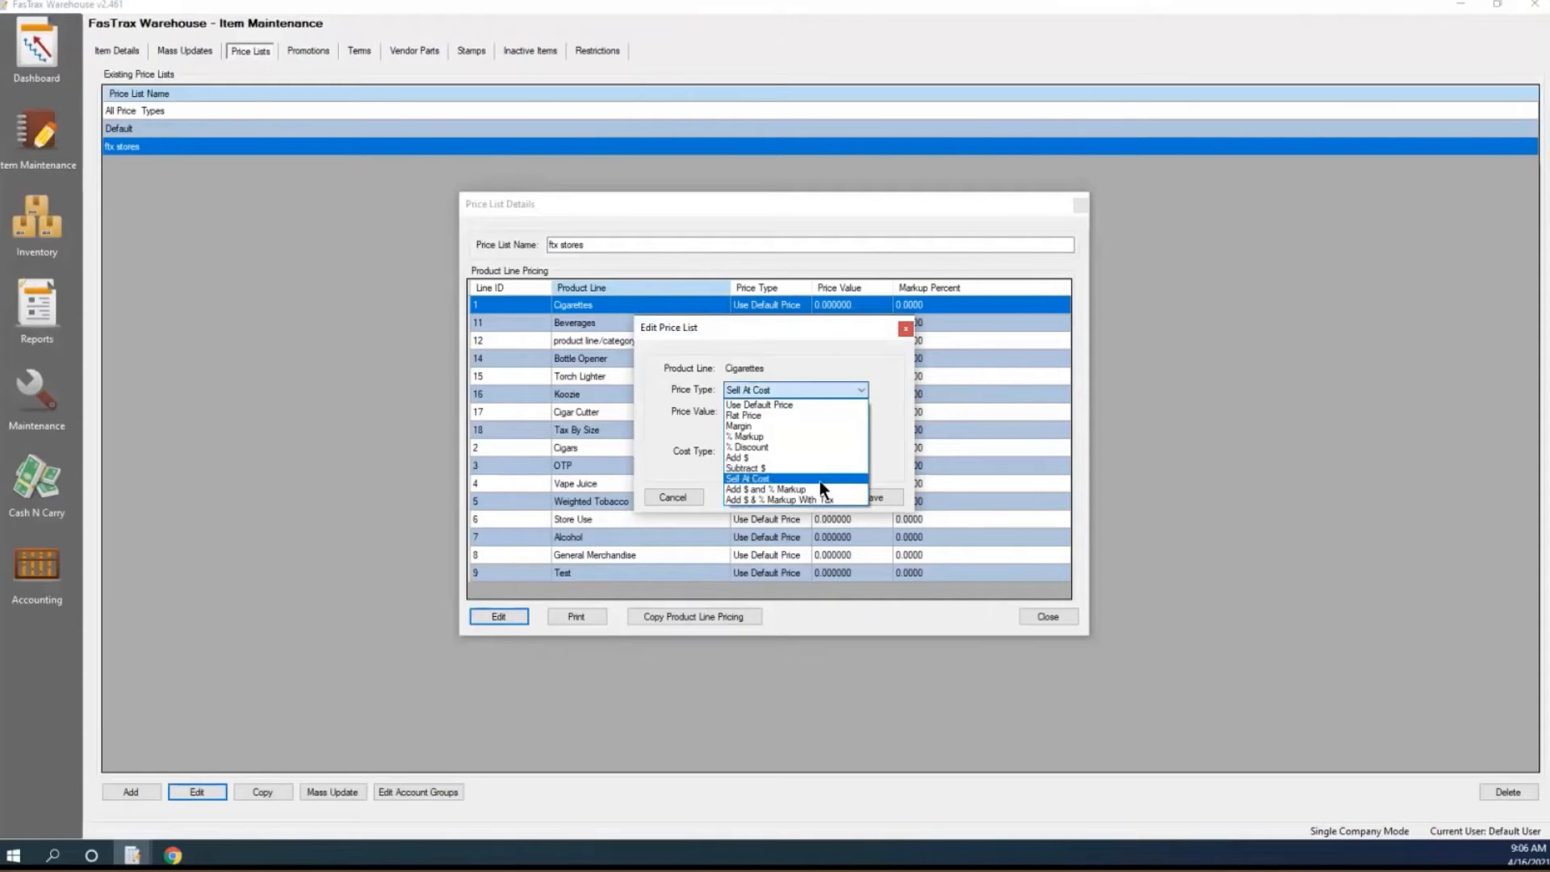
click(781, 489)
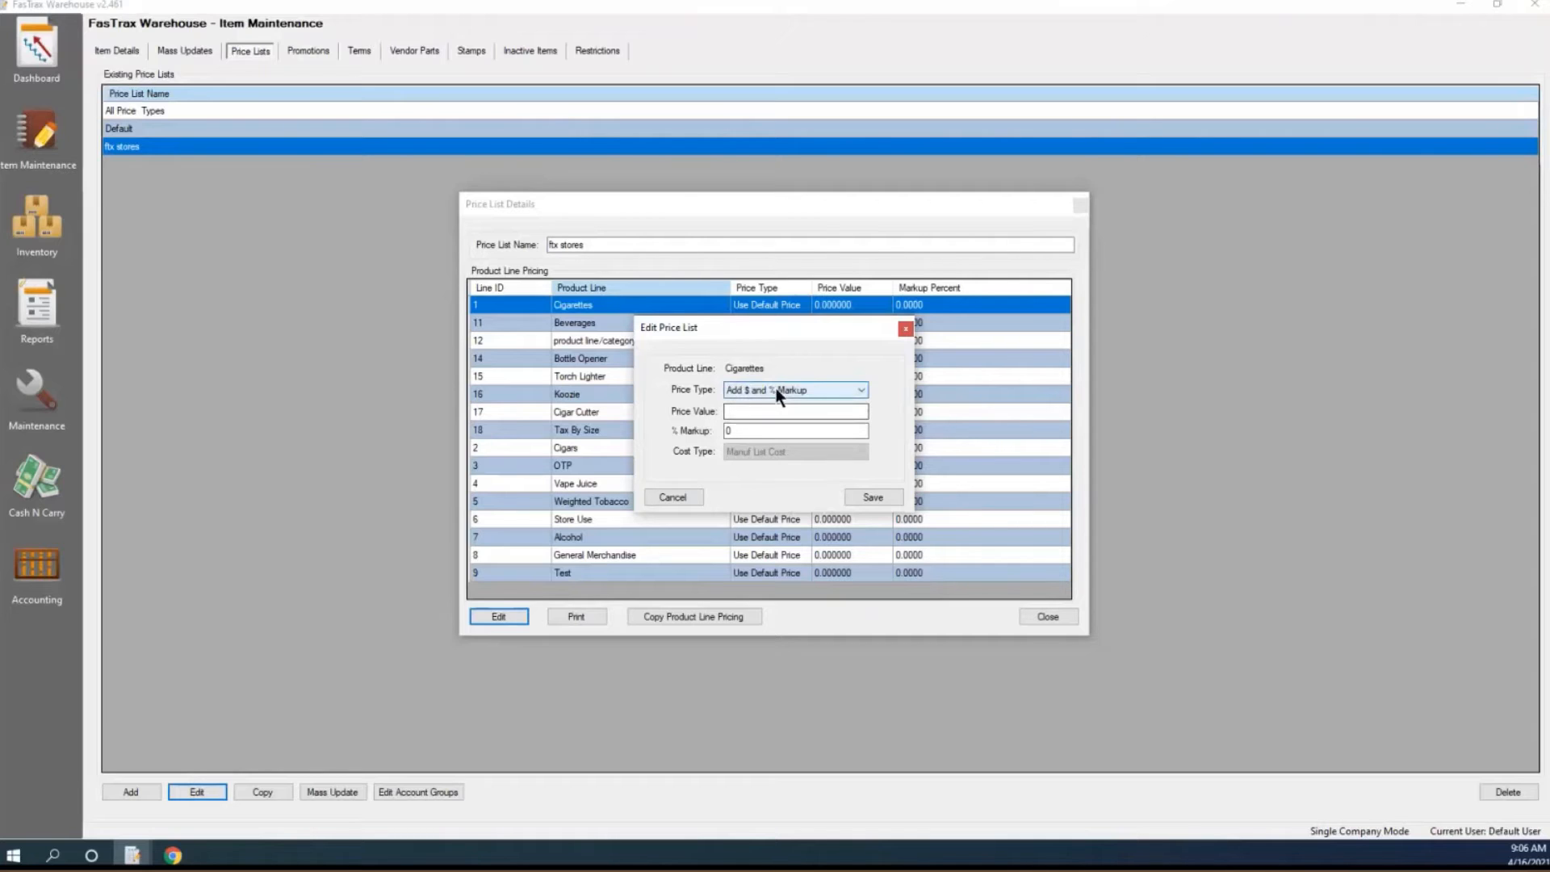
click(758, 412)
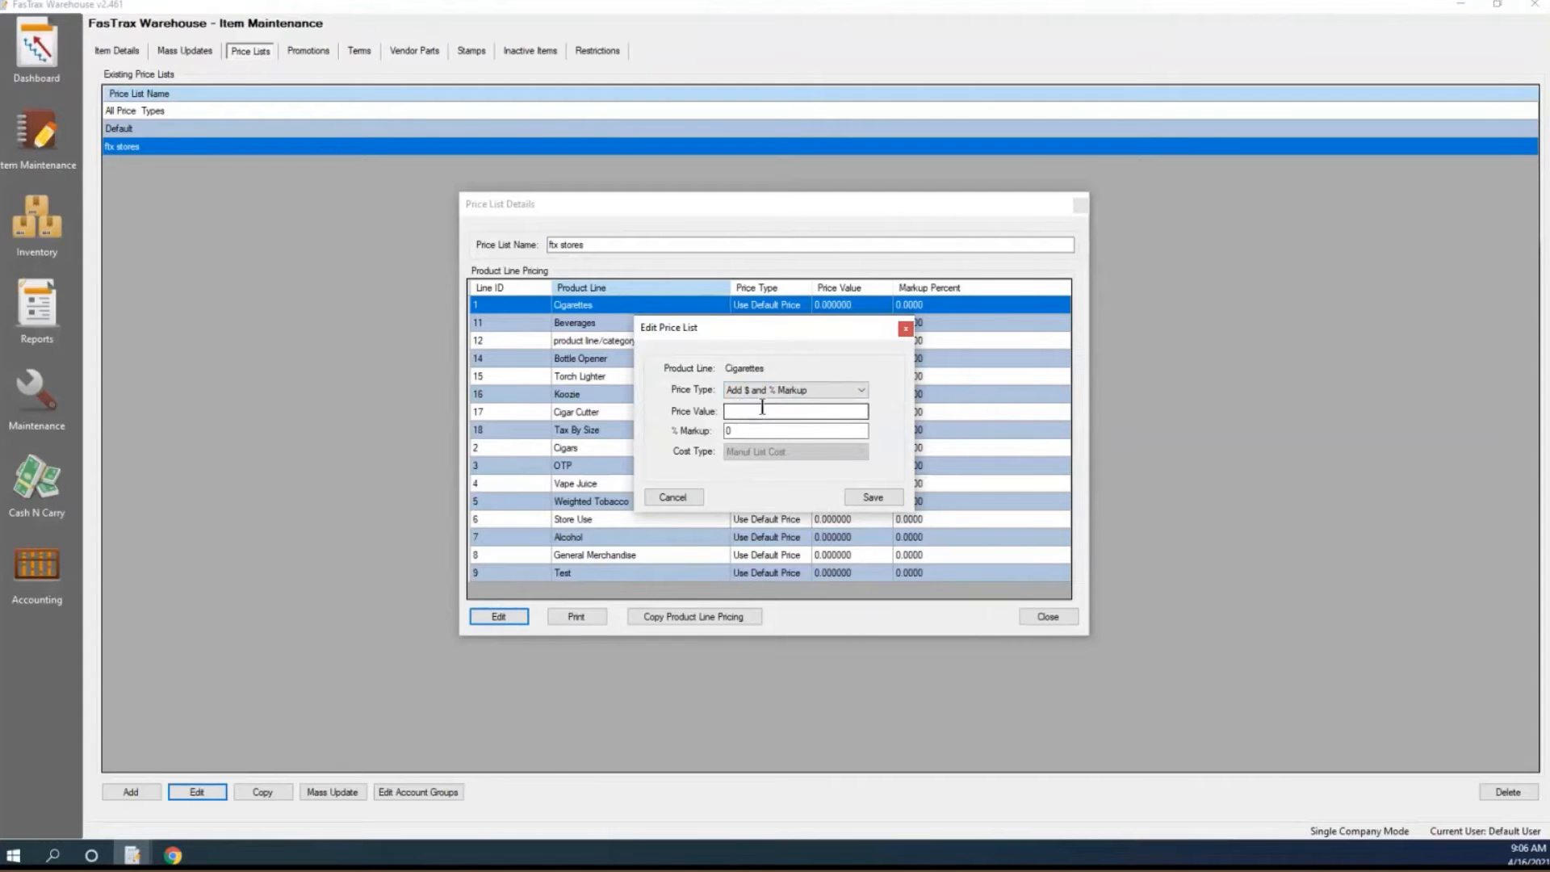
click(740, 411)
text(5)
key(Tab)
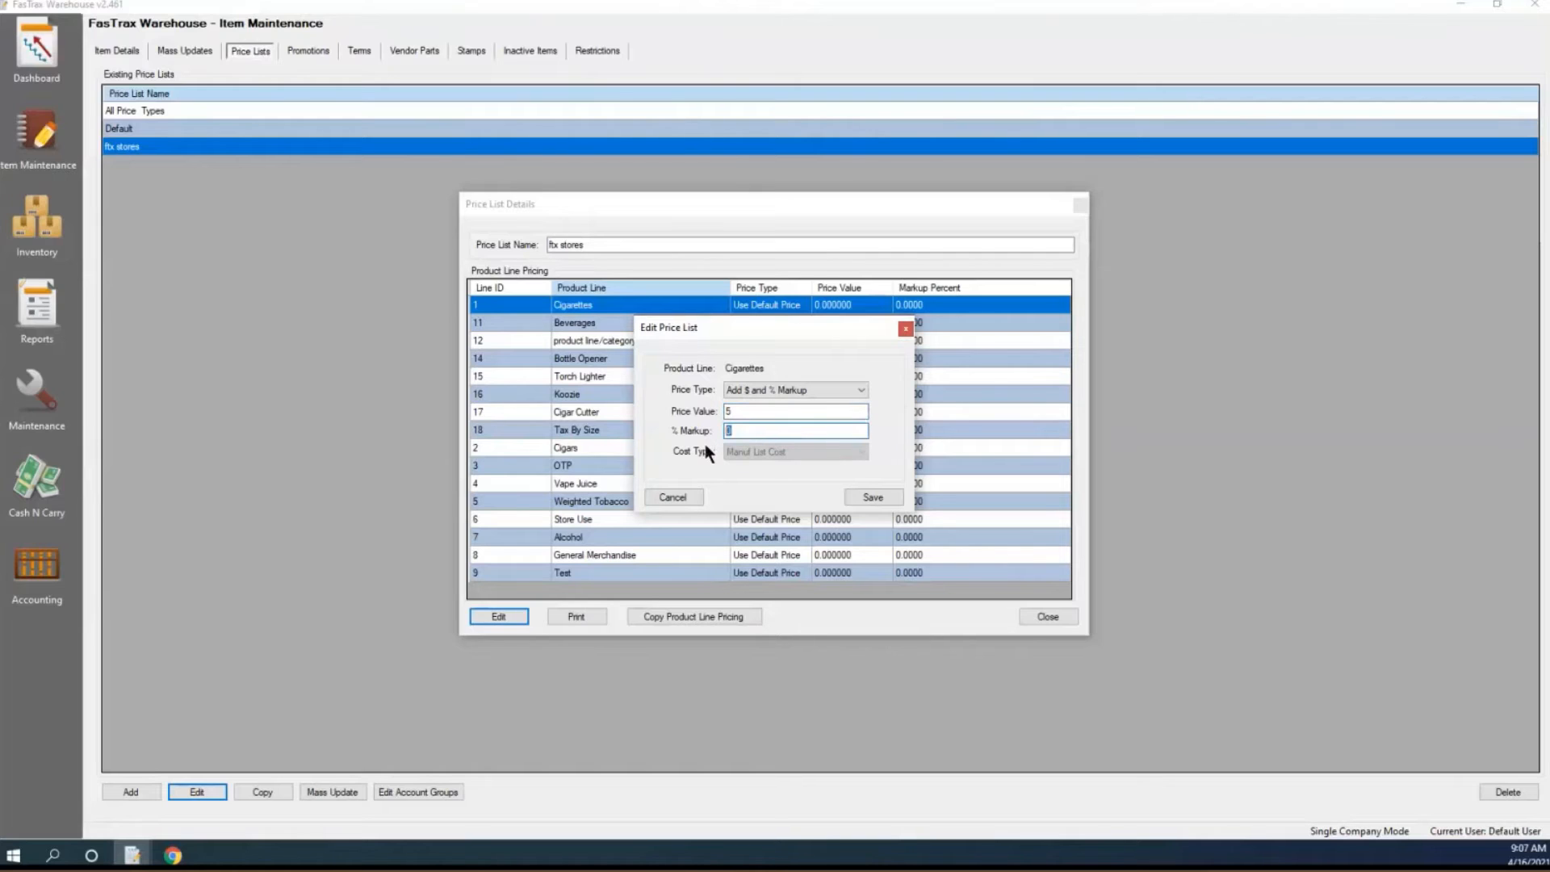
text(5)
click(696, 497)
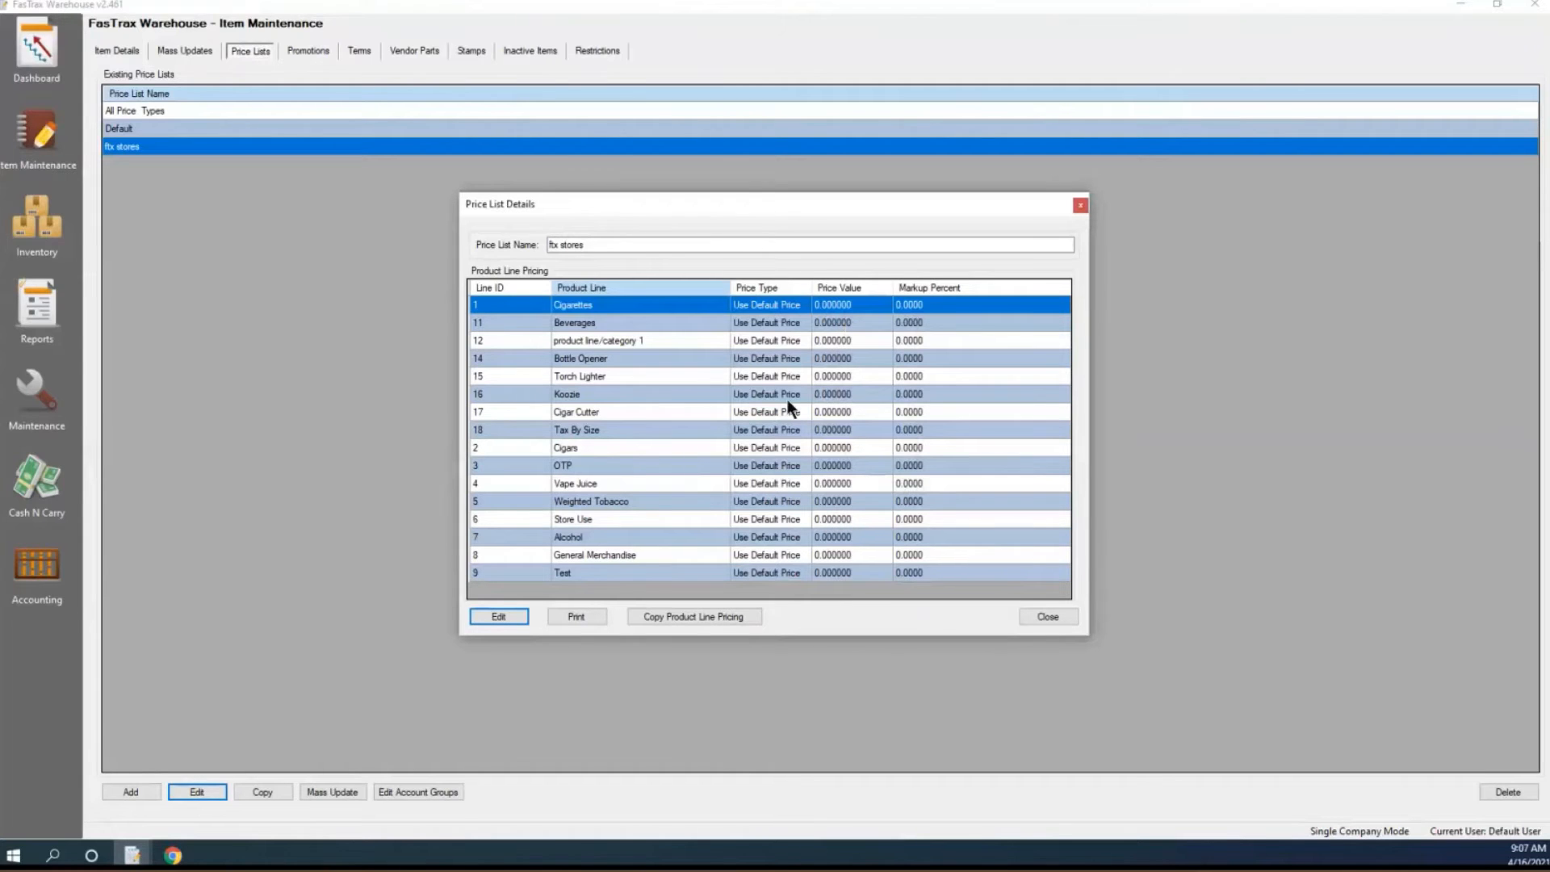
Reopen the Cigarettes pricing, try Add $ & % Markup With Tax with a price value of 1, and discard the edit
click(496, 611)
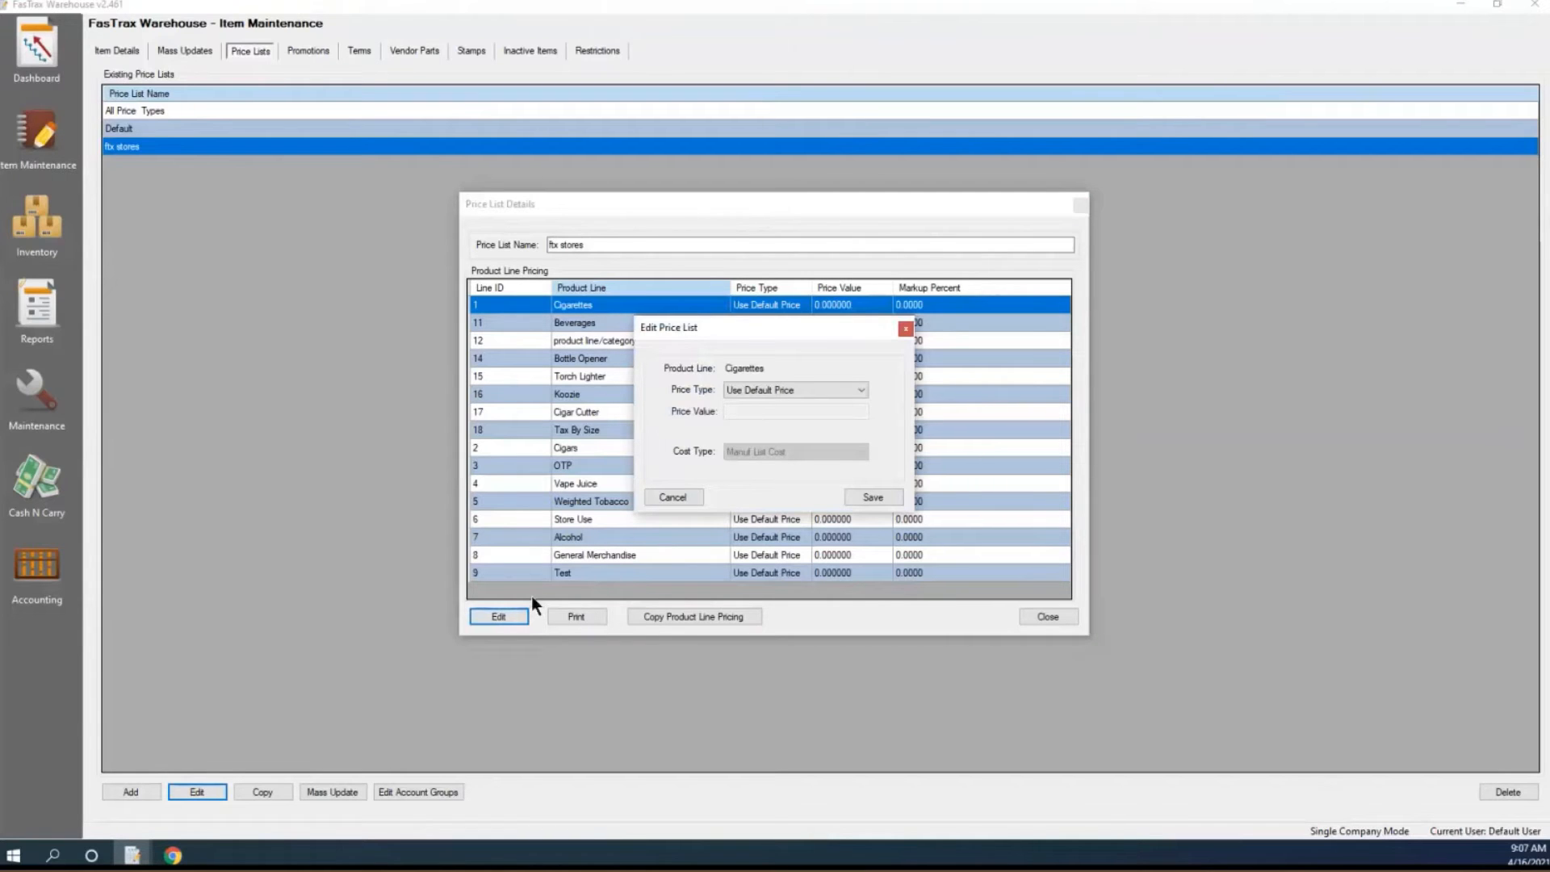
click(863, 390)
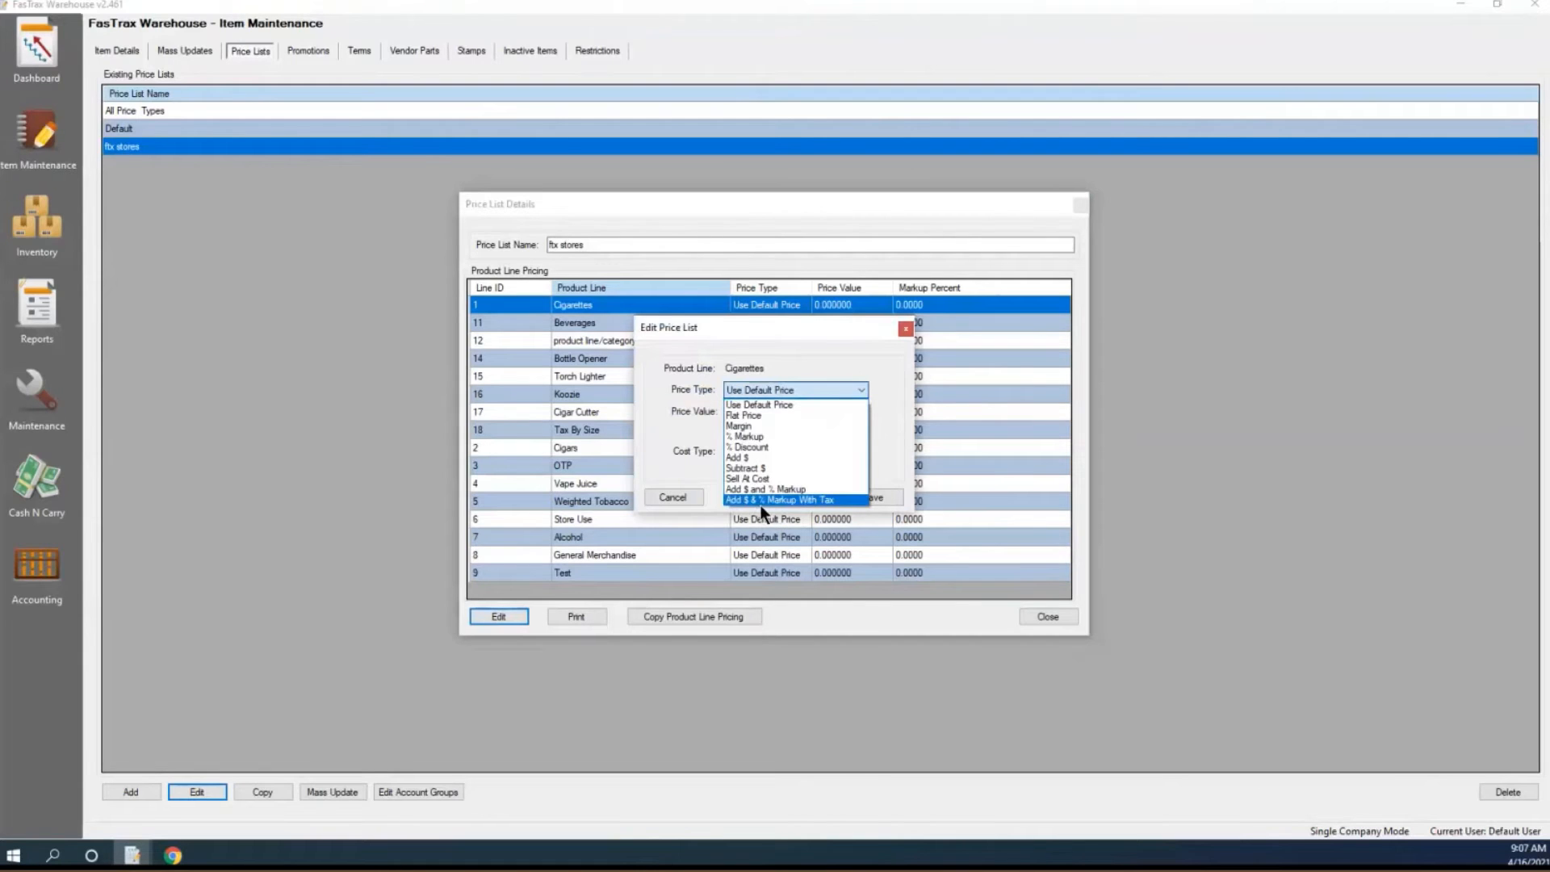
click(822, 500)
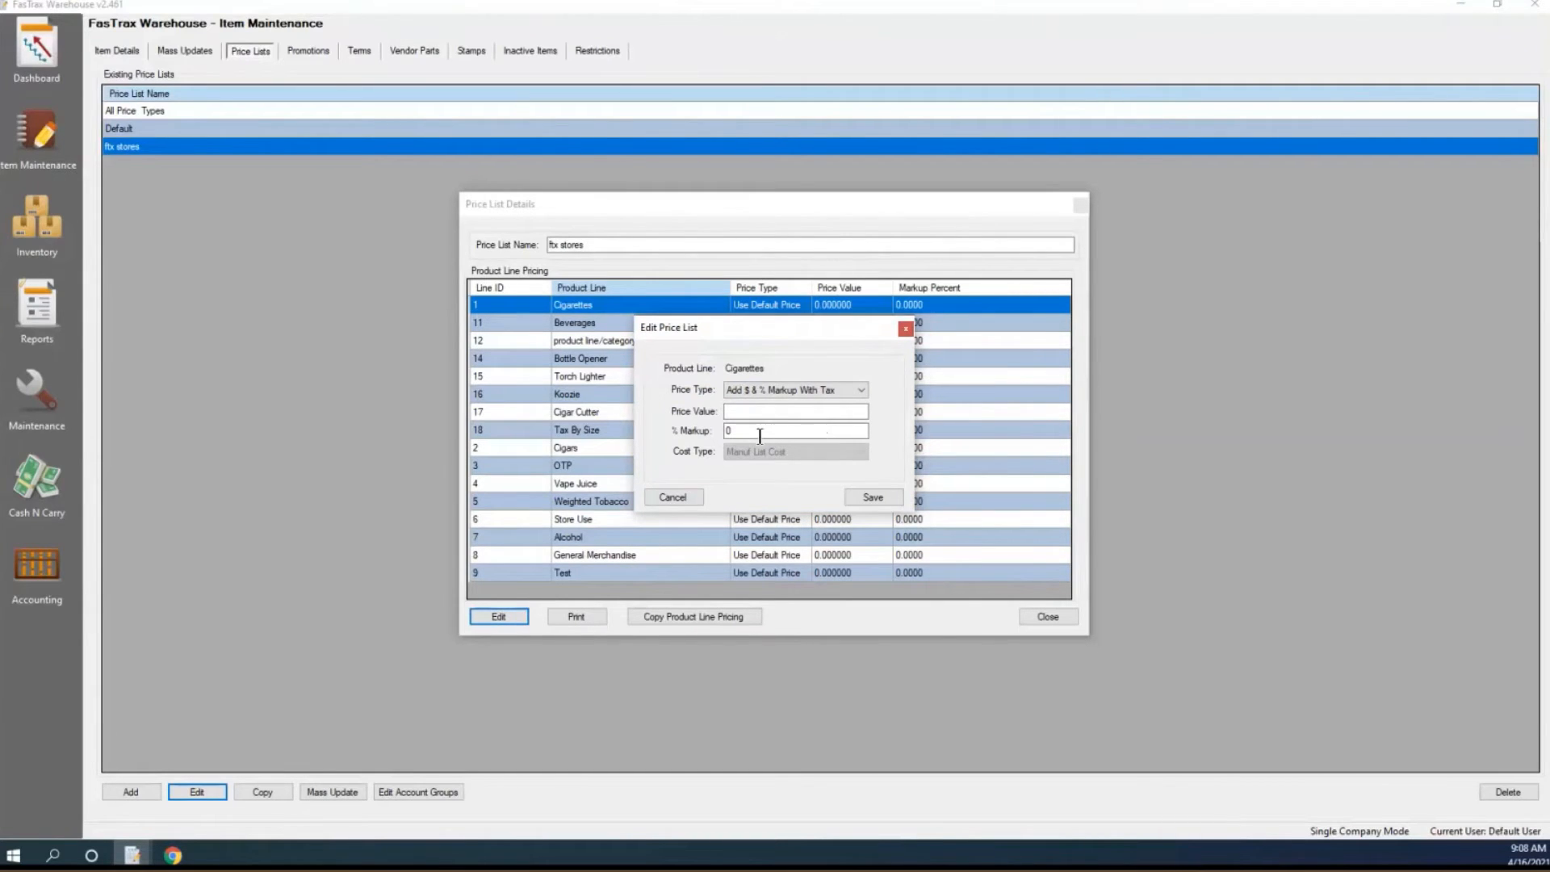
double_click(724, 434)
click(765, 412)
text(1)
click(663, 498)
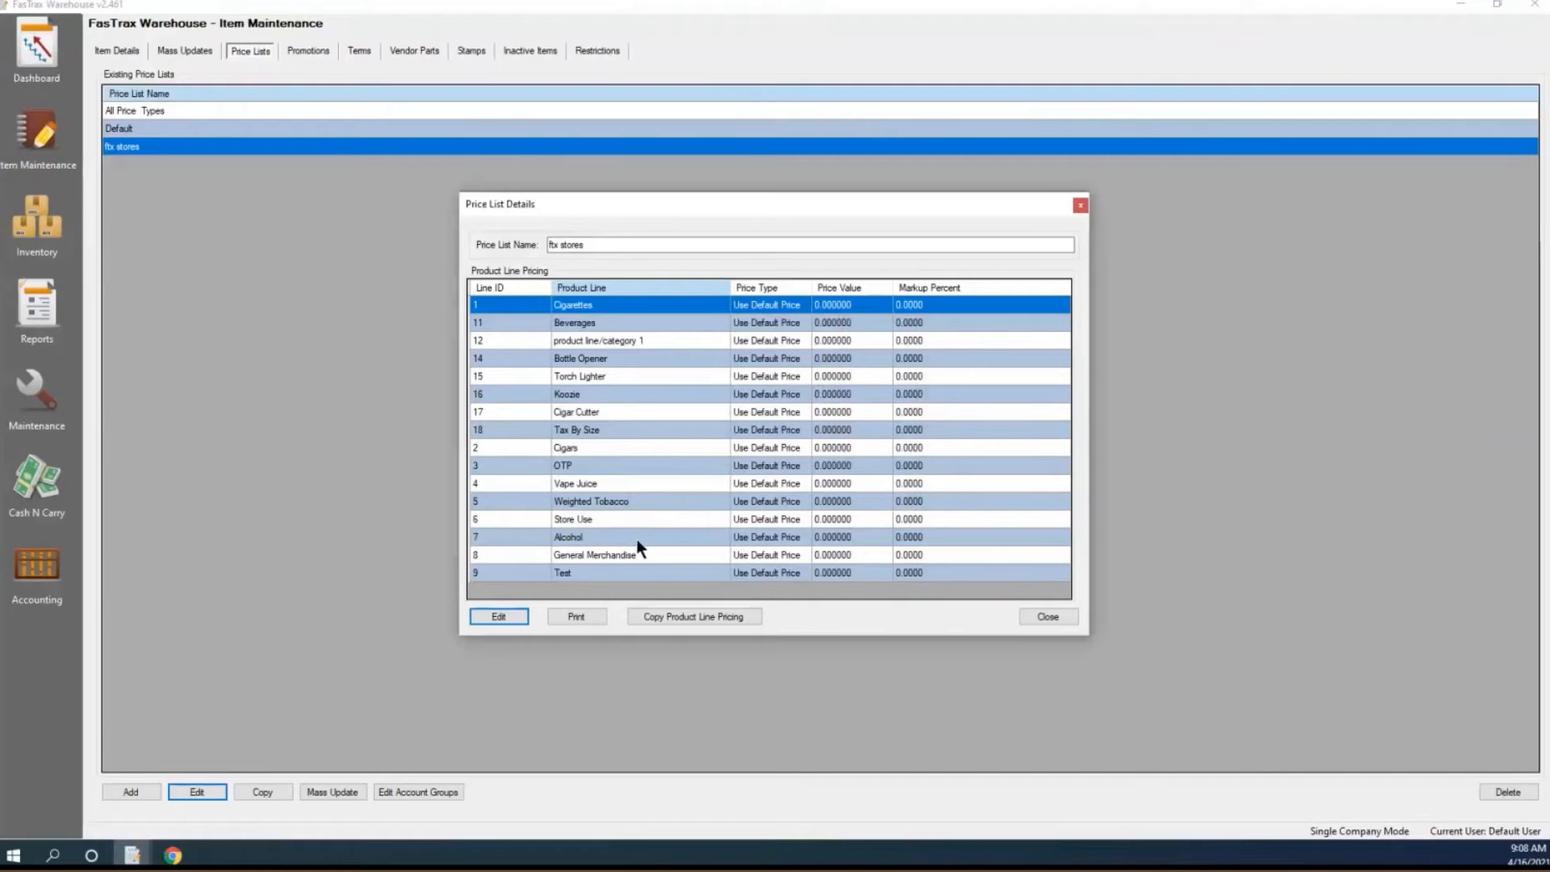
Look over the price types of the other product lines and close the ftx stores price list details
click(777, 322)
click(767, 378)
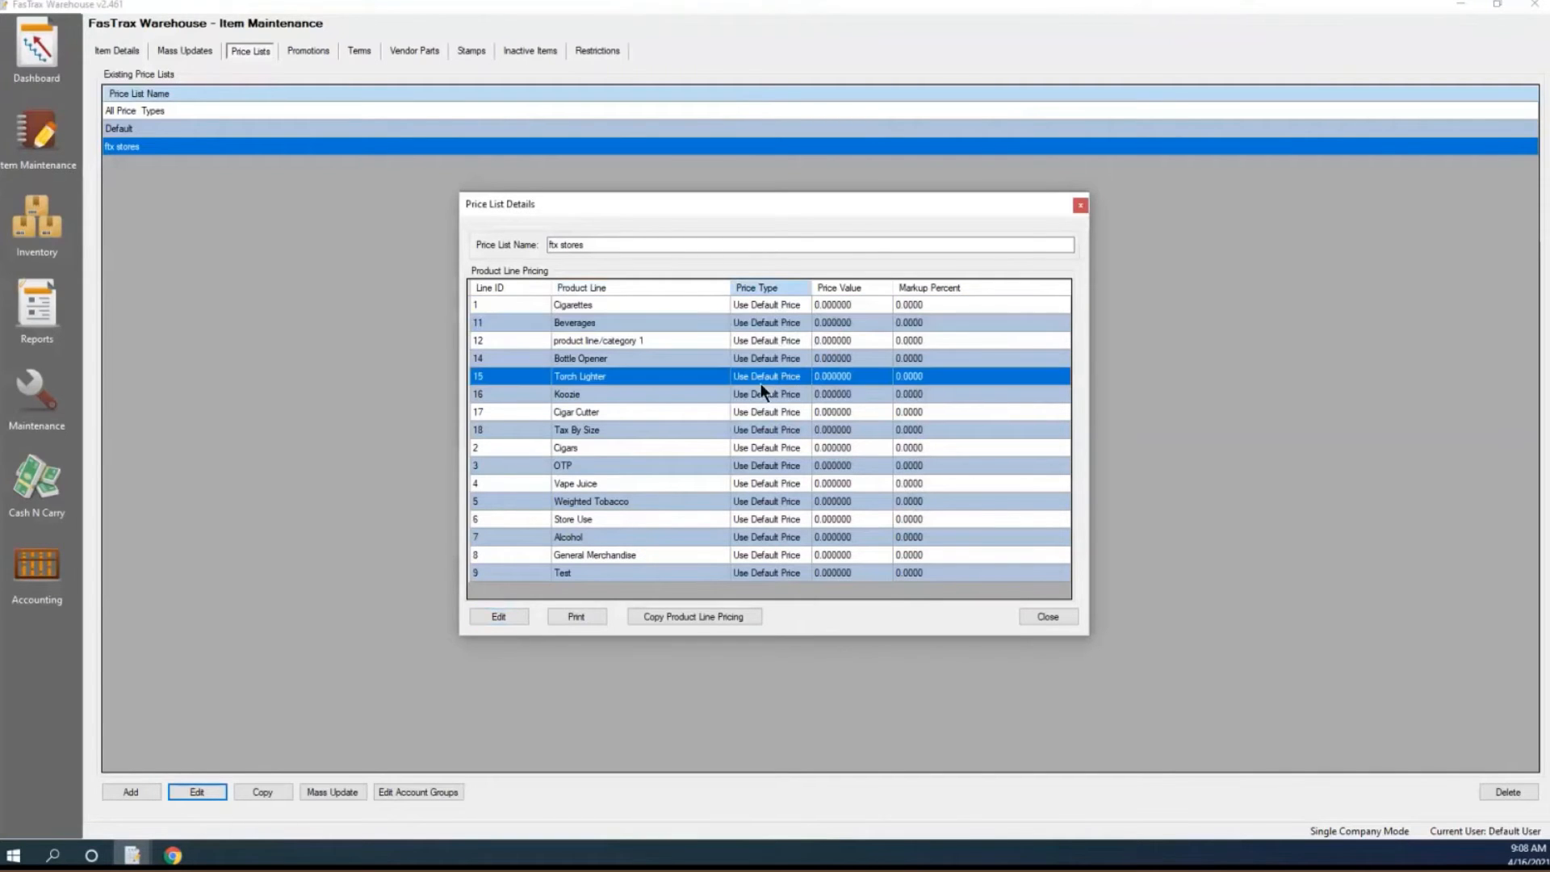
click(762, 394)
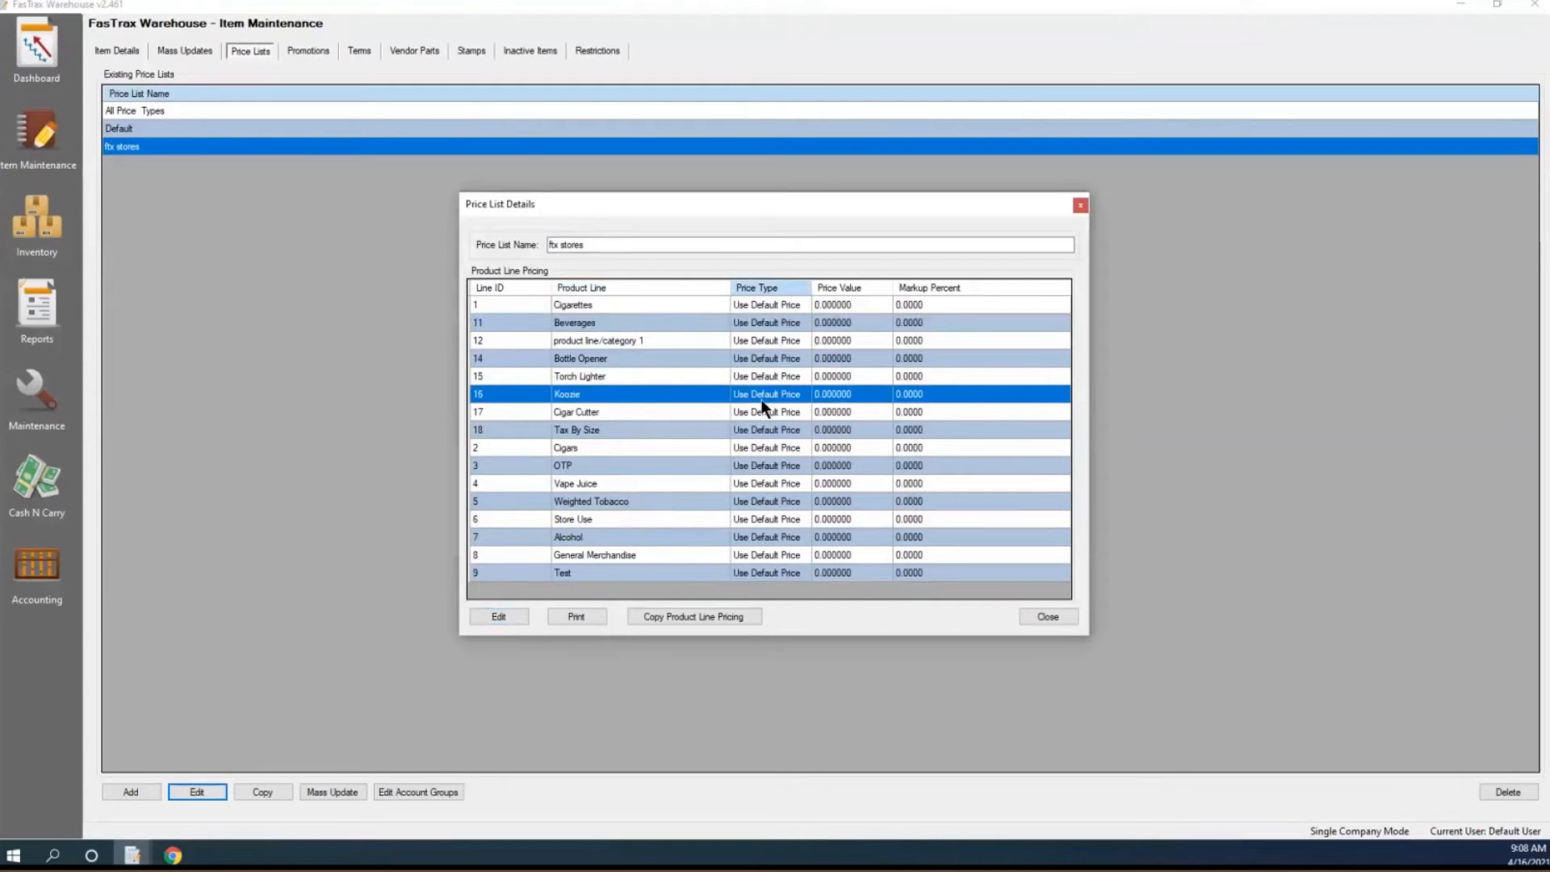
click(1055, 617)
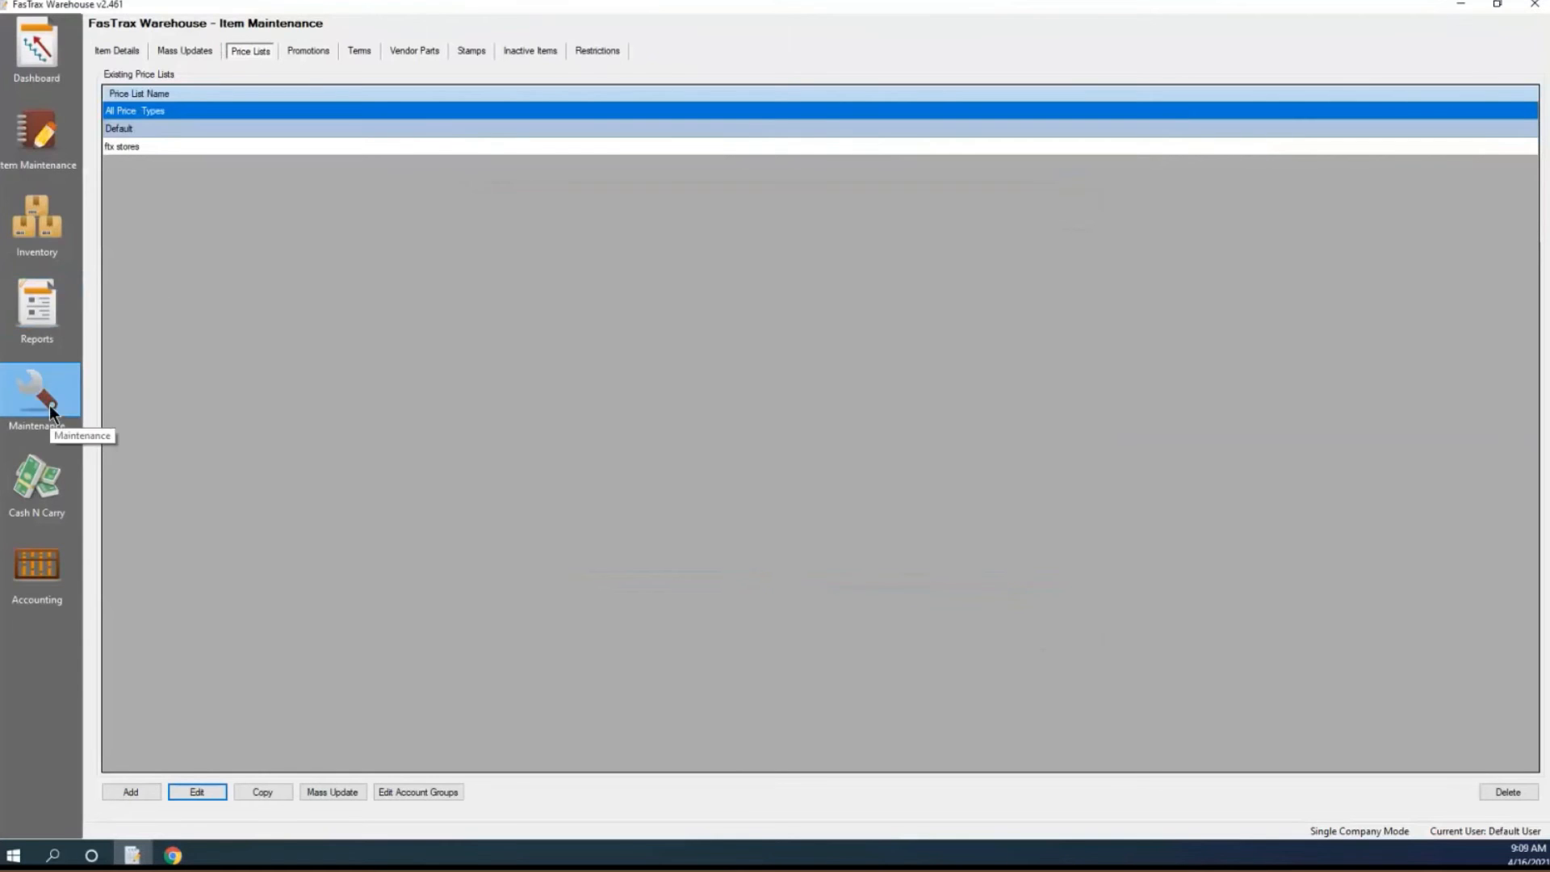
Start a new account group in Maintenance named FTX STORES and assign it the ftx stores price list
click(72, 408)
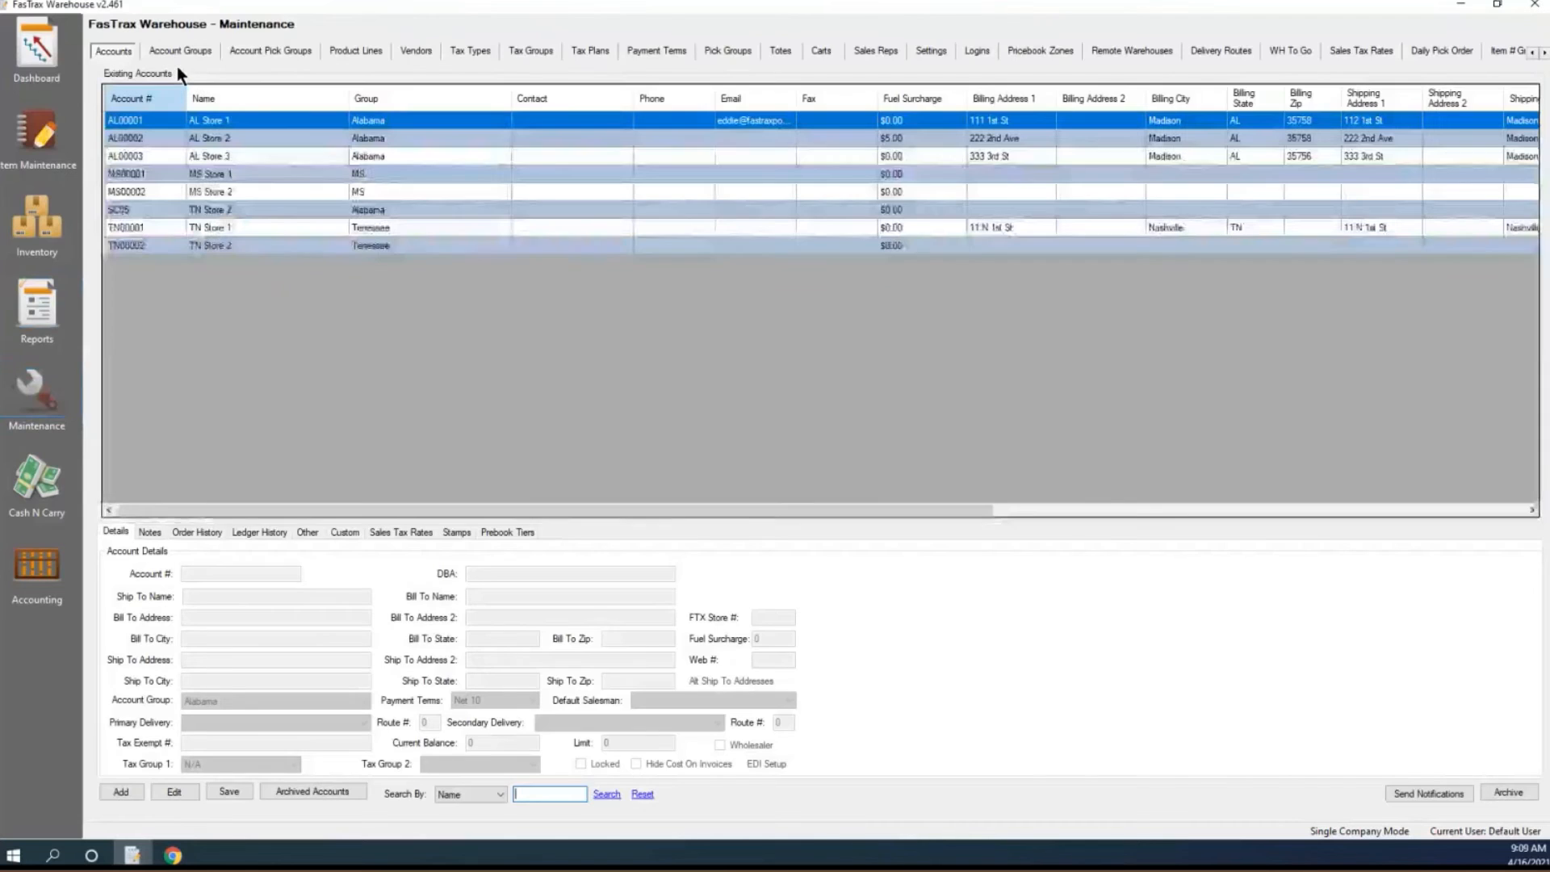
click(177, 51)
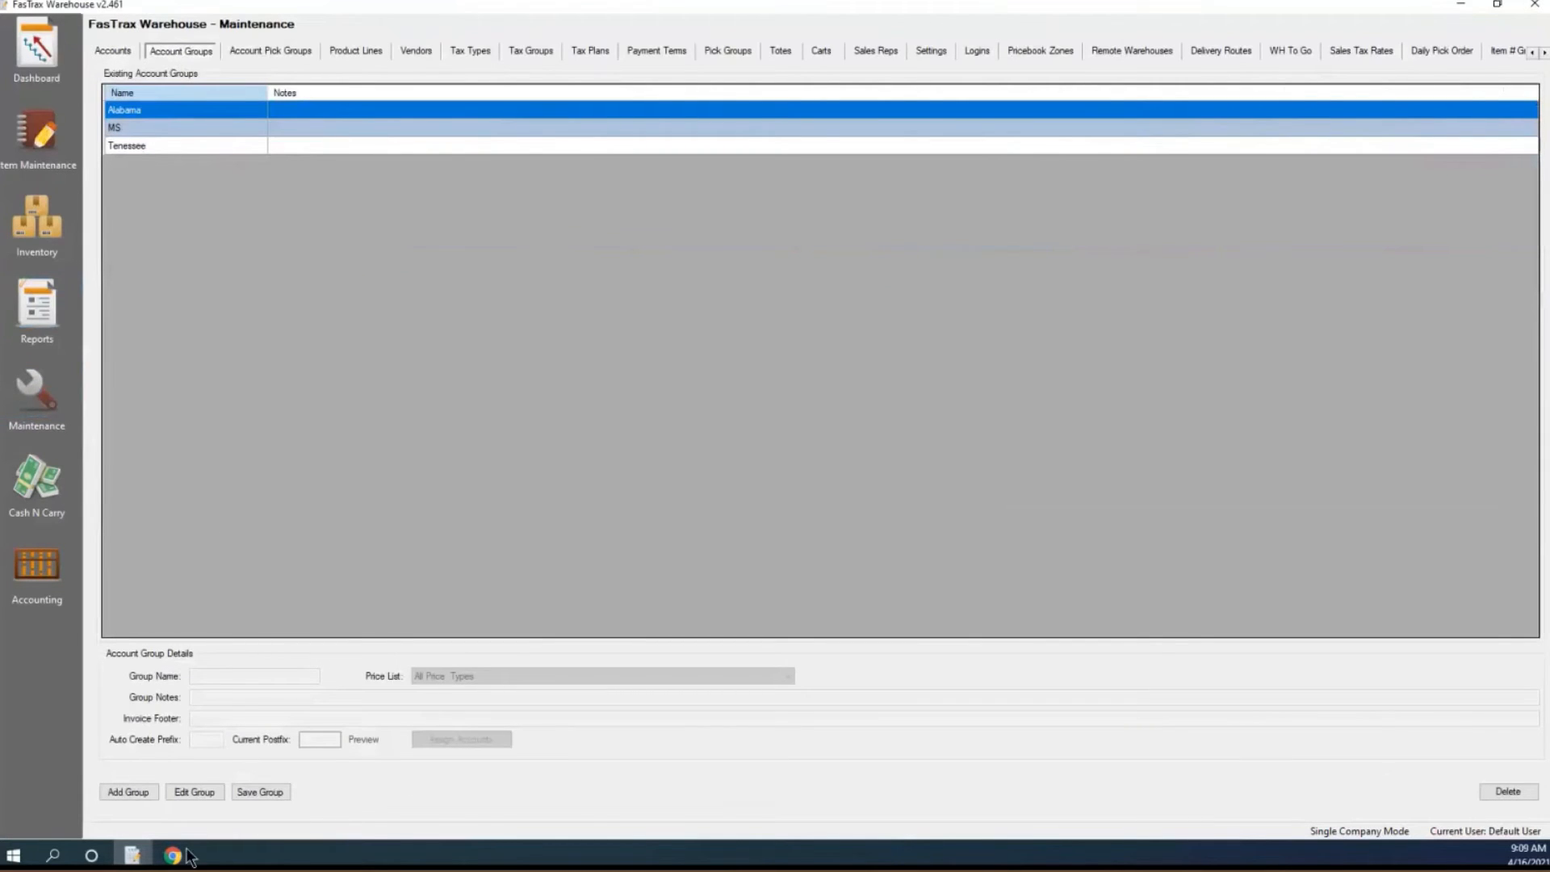
click(129, 790)
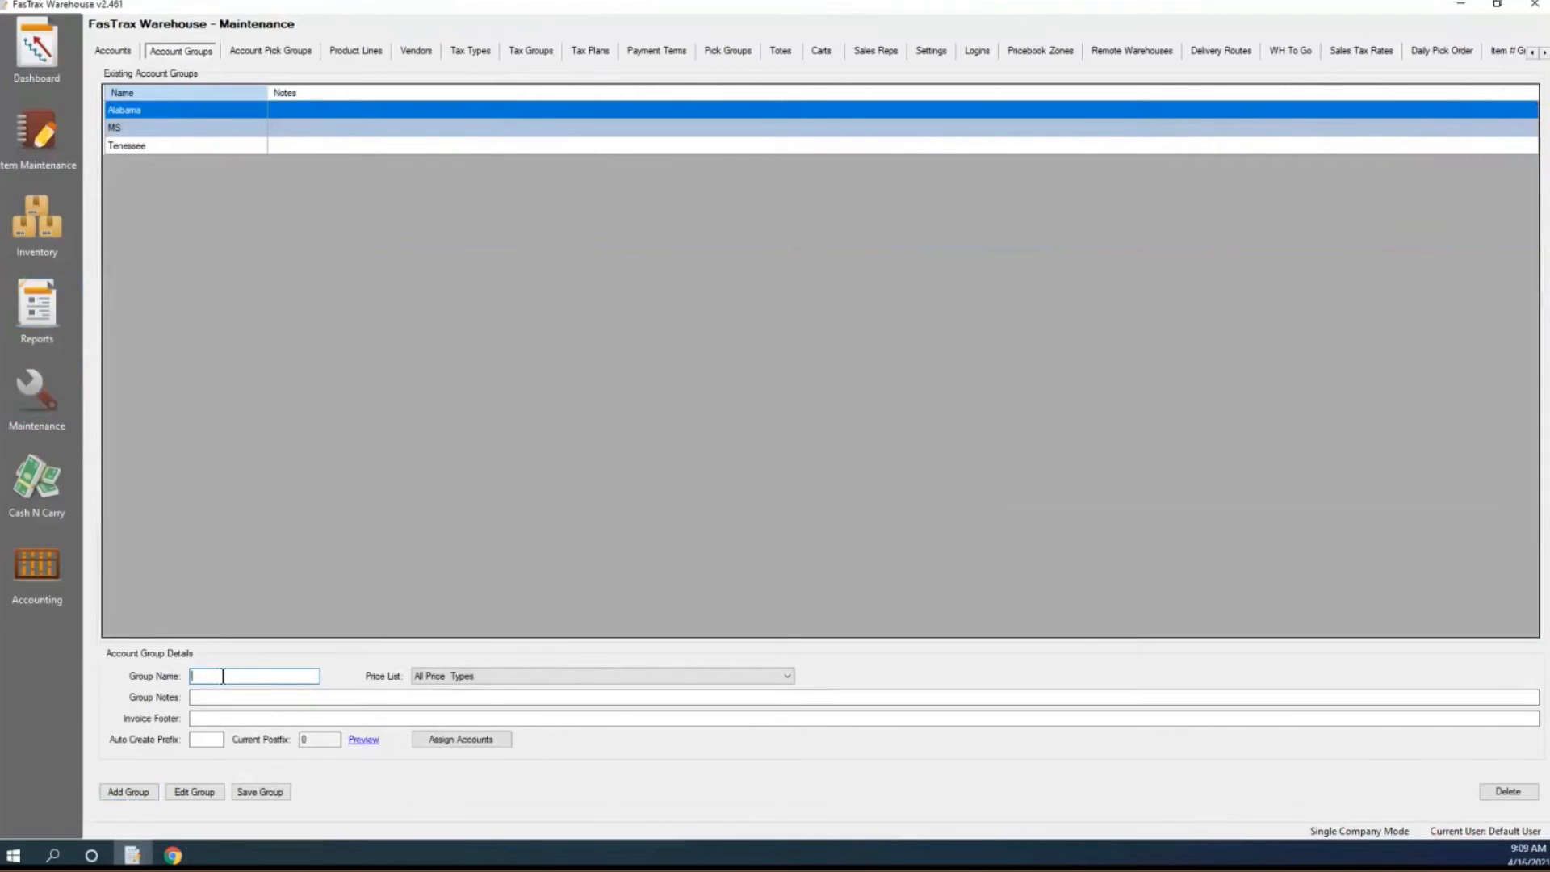
text(FTX STORES)
click(789, 678)
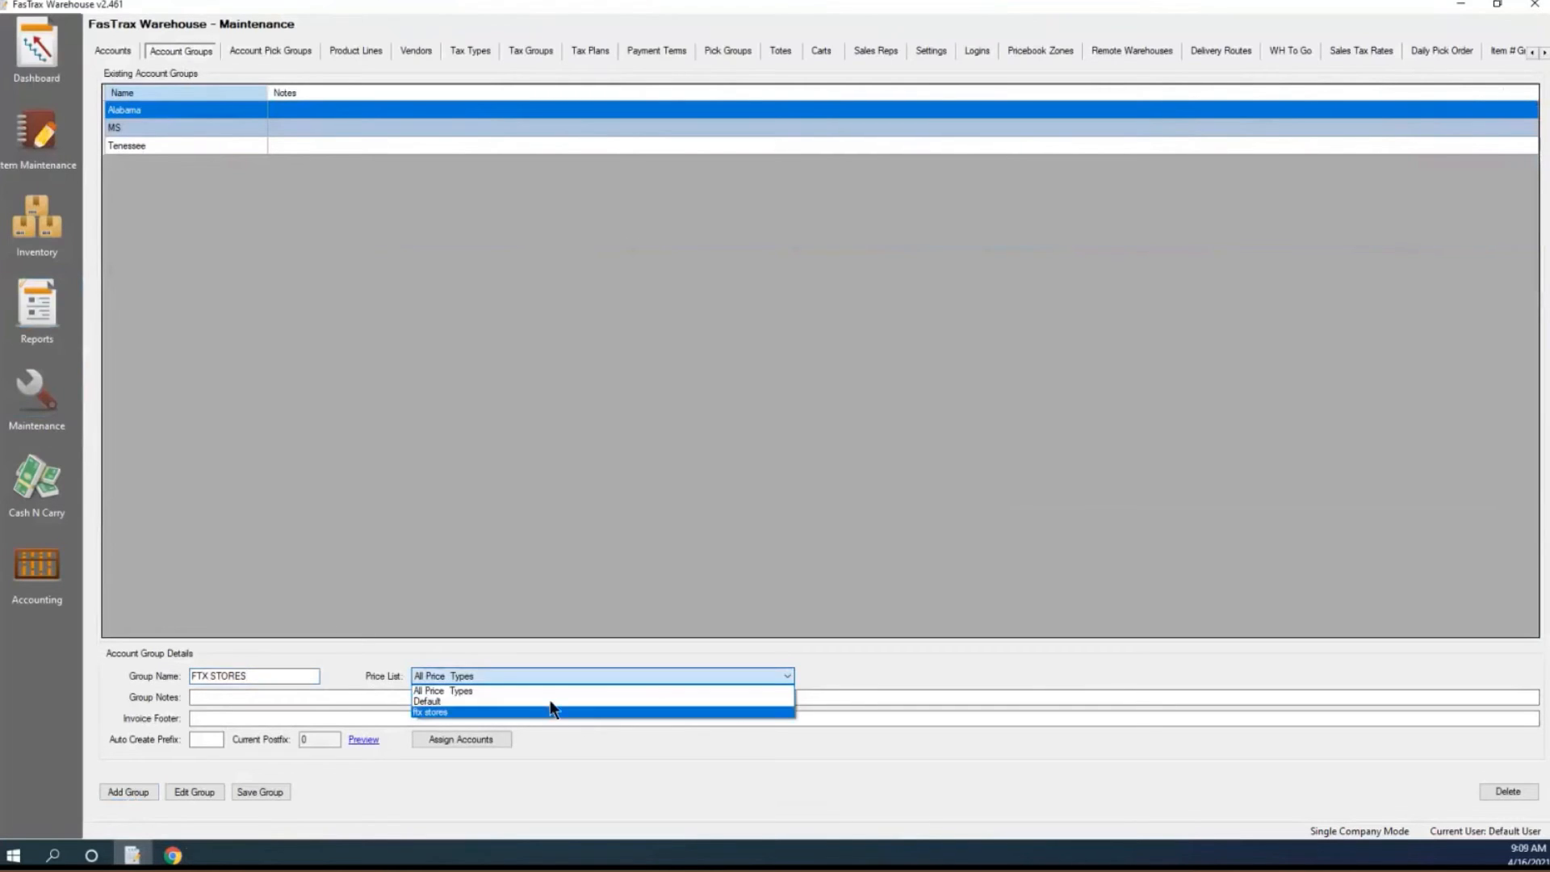
click(443, 715)
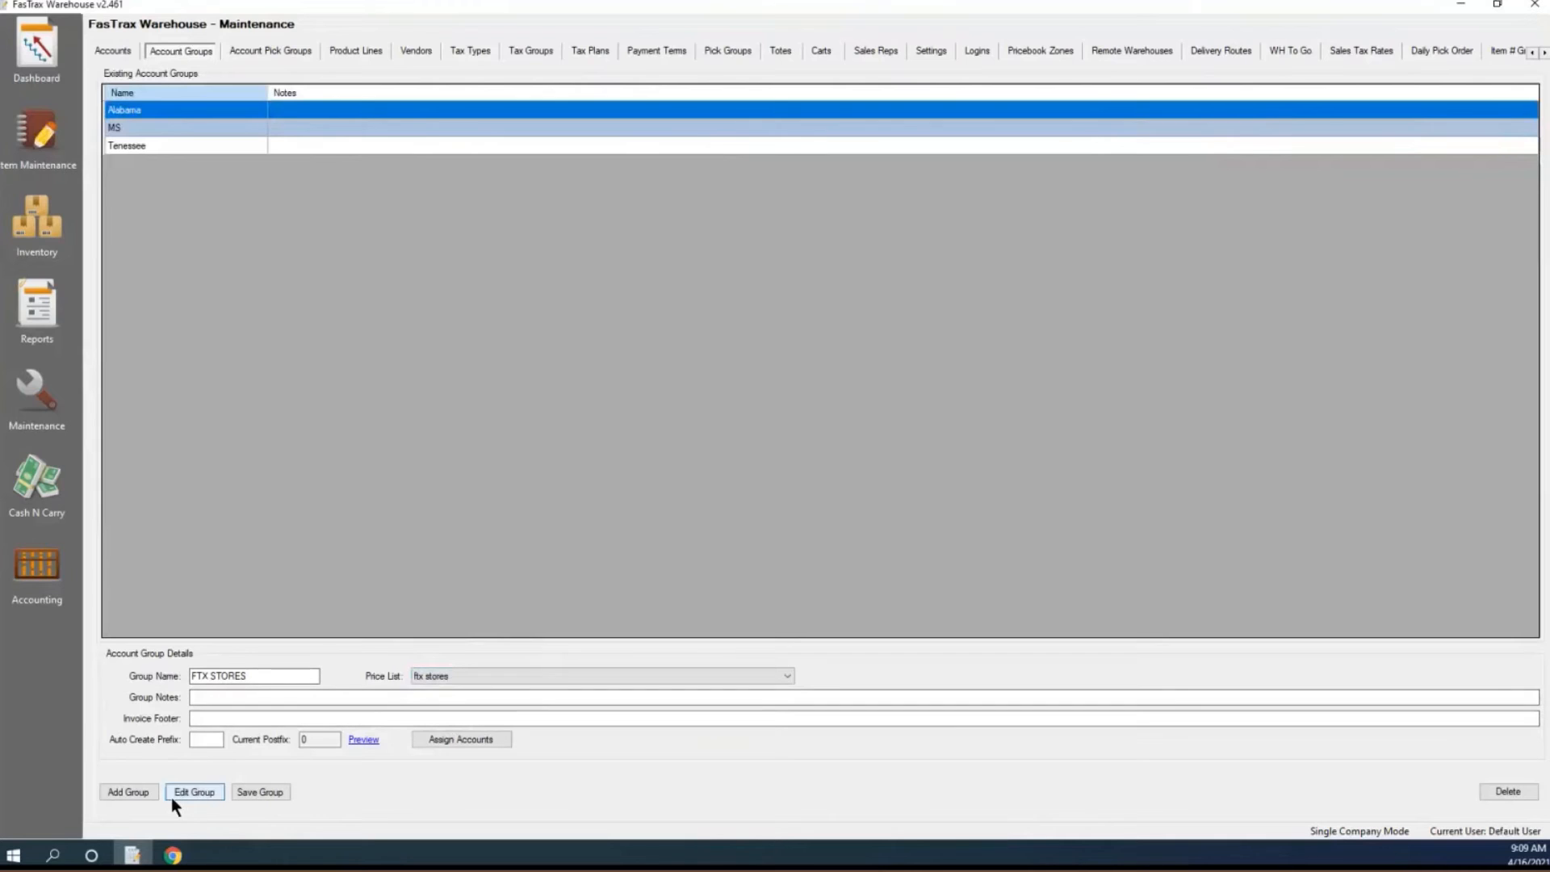
Give the FTX STORES group the auto create prefix FTX and save the group
click(250, 793)
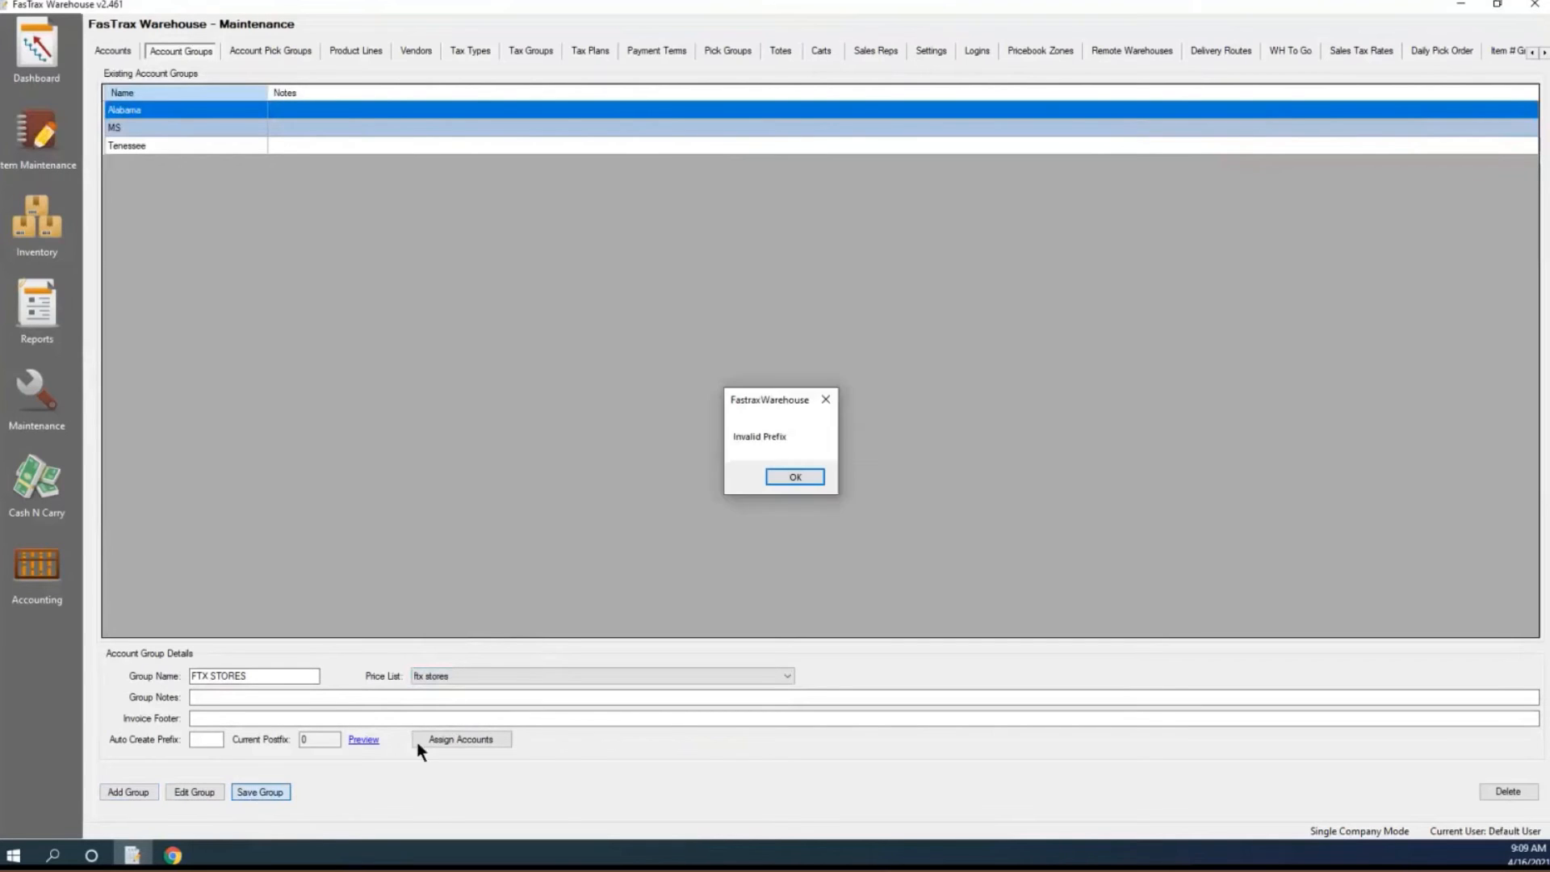
click(790, 476)
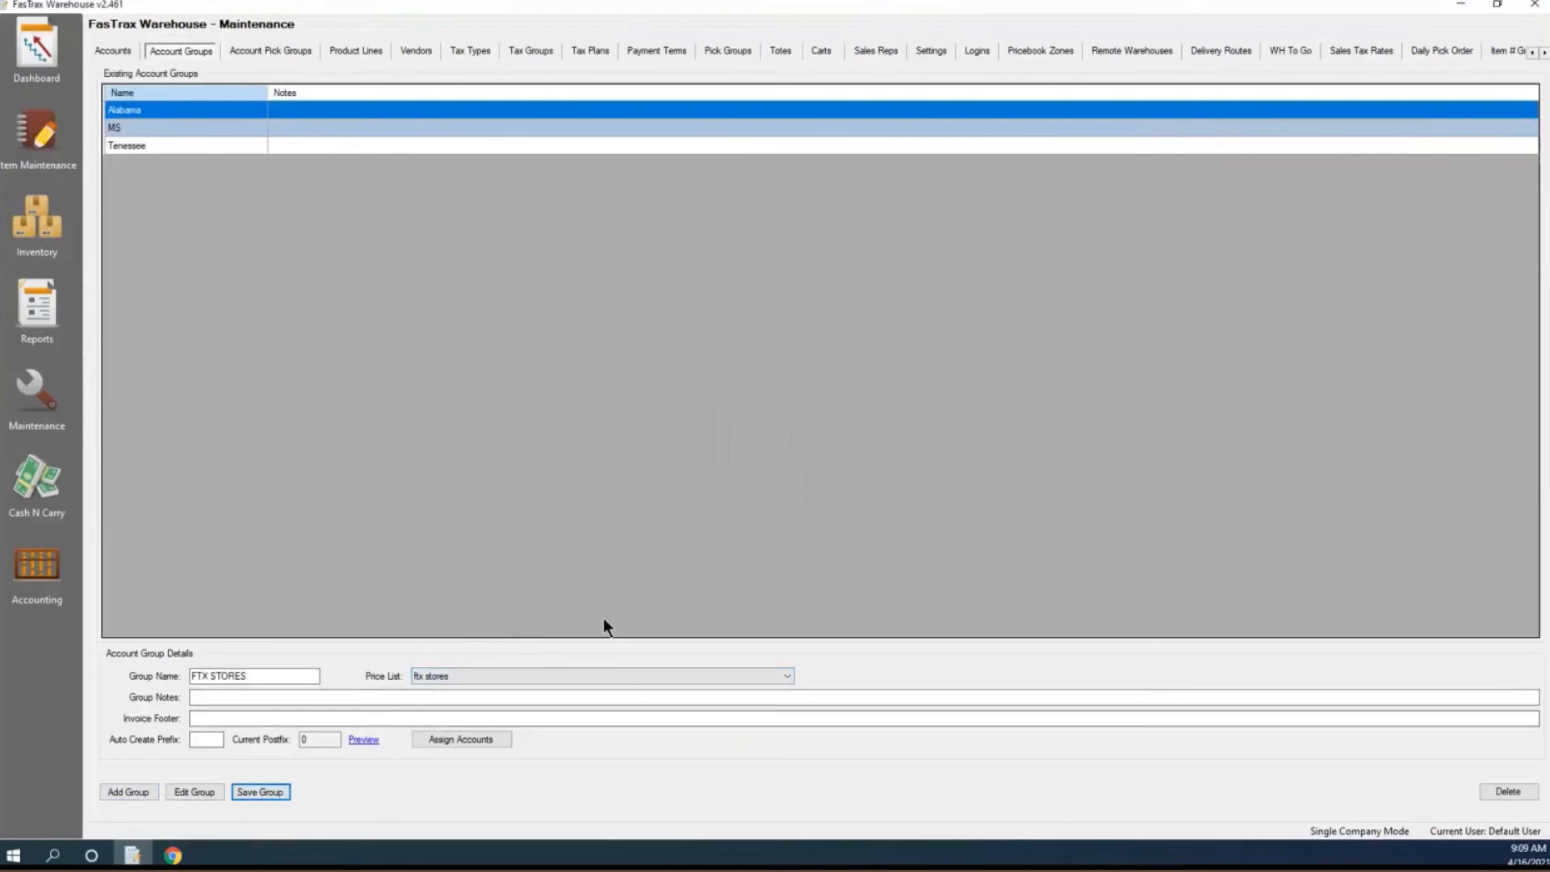
click(204, 740)
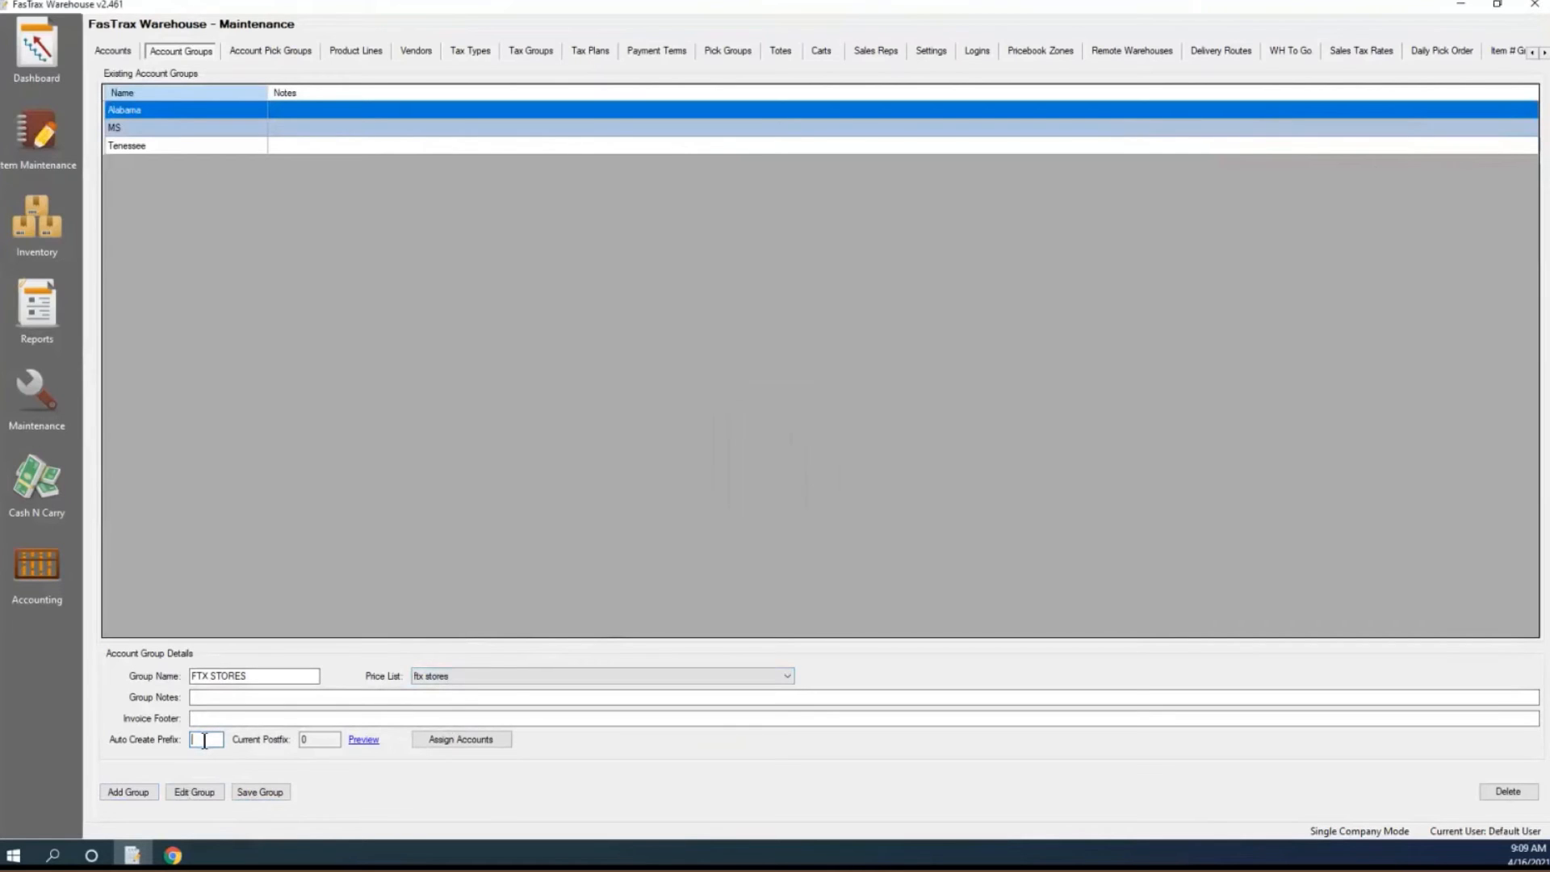
text(f)
text(FT)
text(X)
click(260, 792)
click(790, 476)
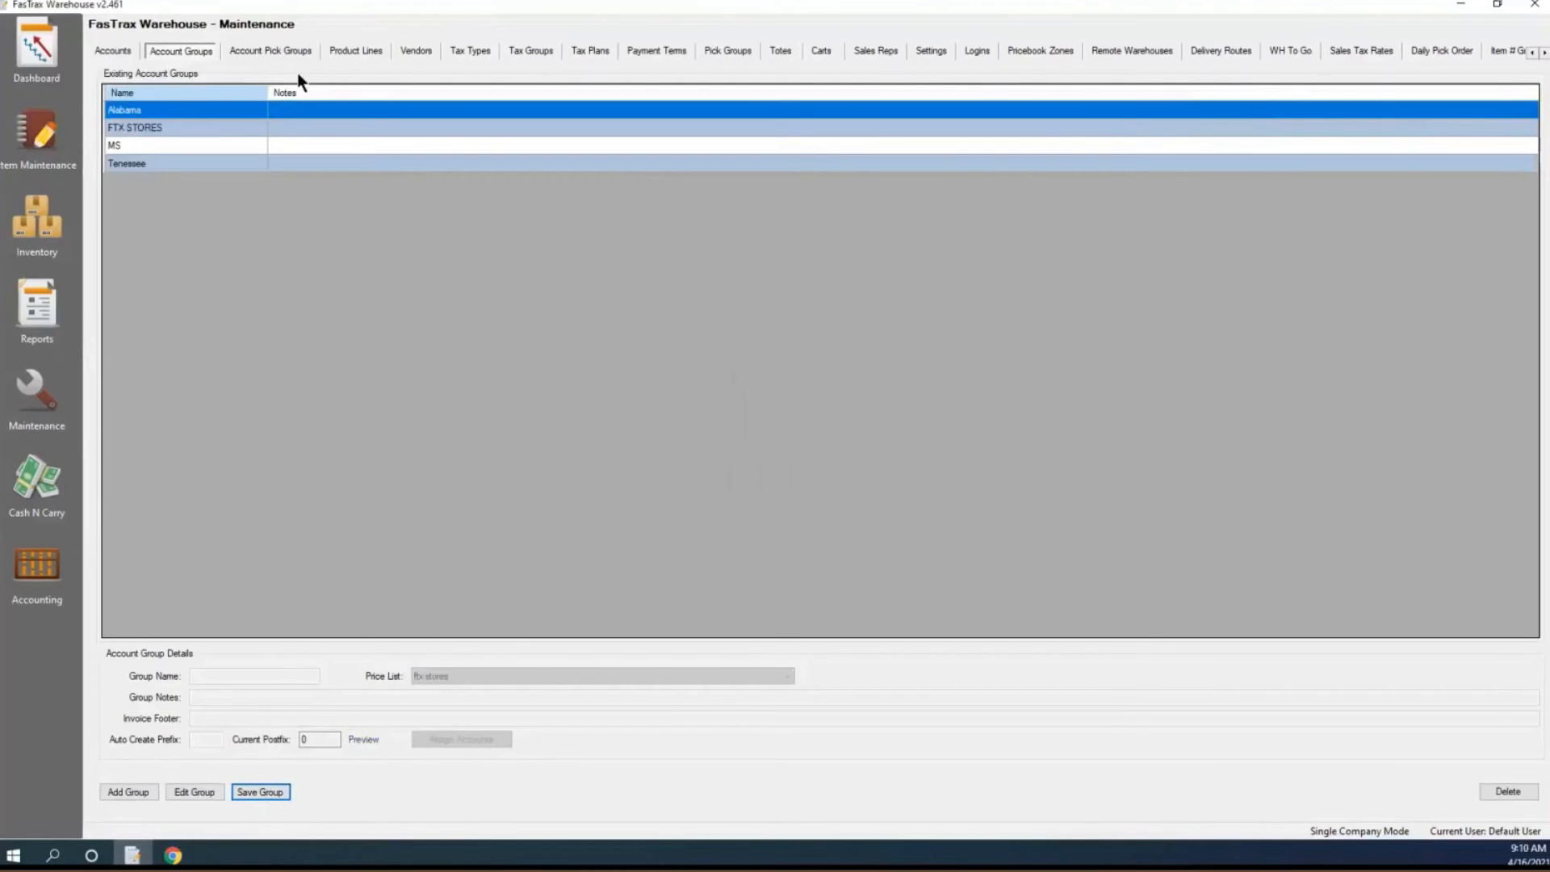
Edit the FTX STORES group, select AL Store 1, AL Store 2, AL Store 3 and MS Store 1 for assignment, and cancel the selection
click(176, 130)
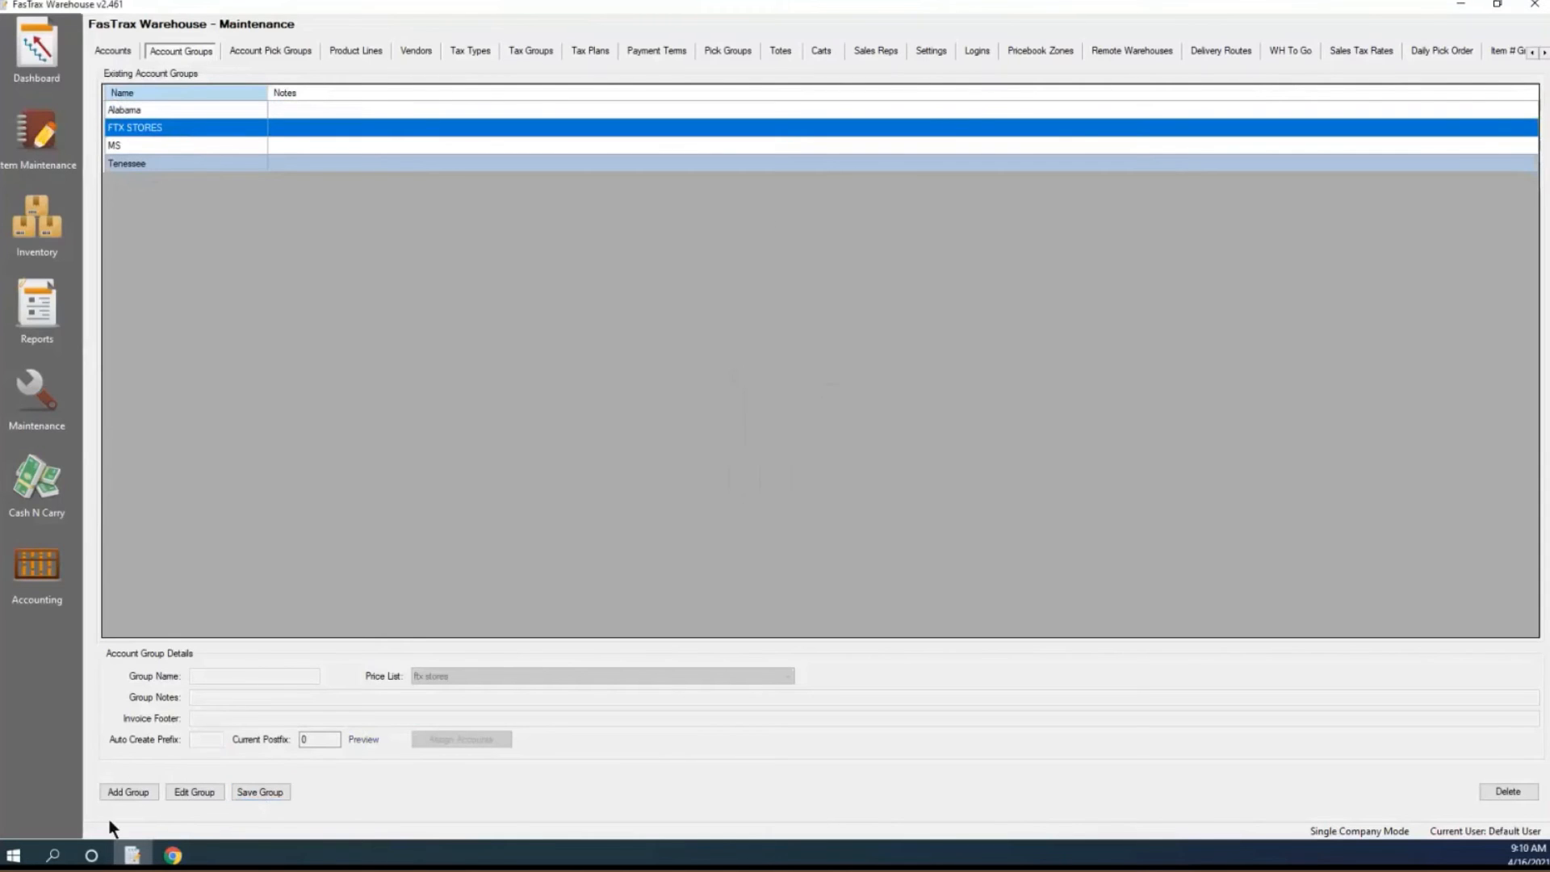
click(193, 792)
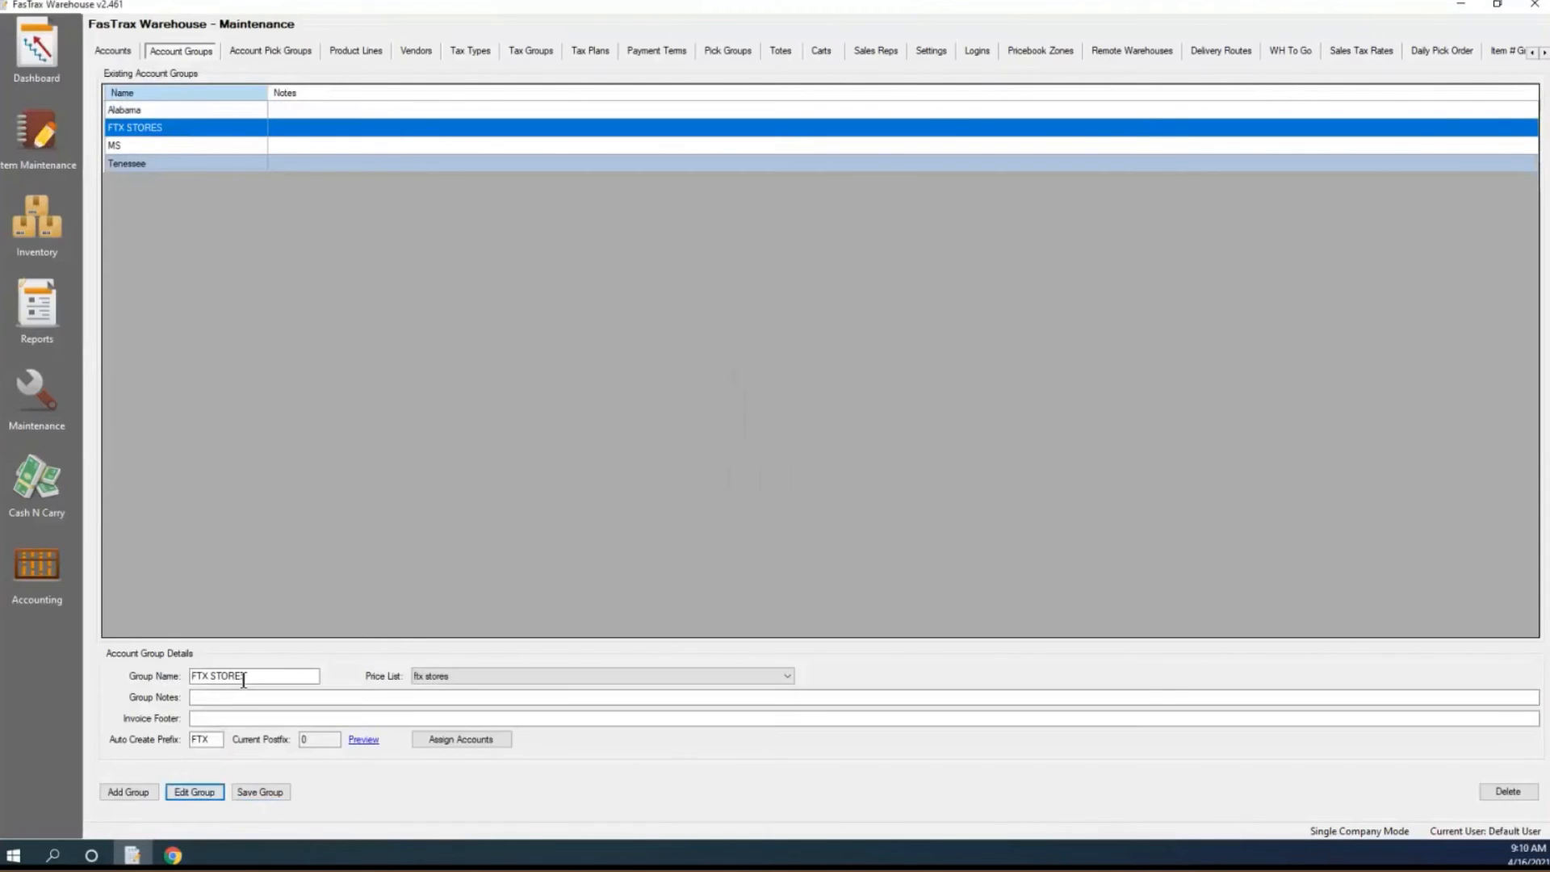
click(469, 742)
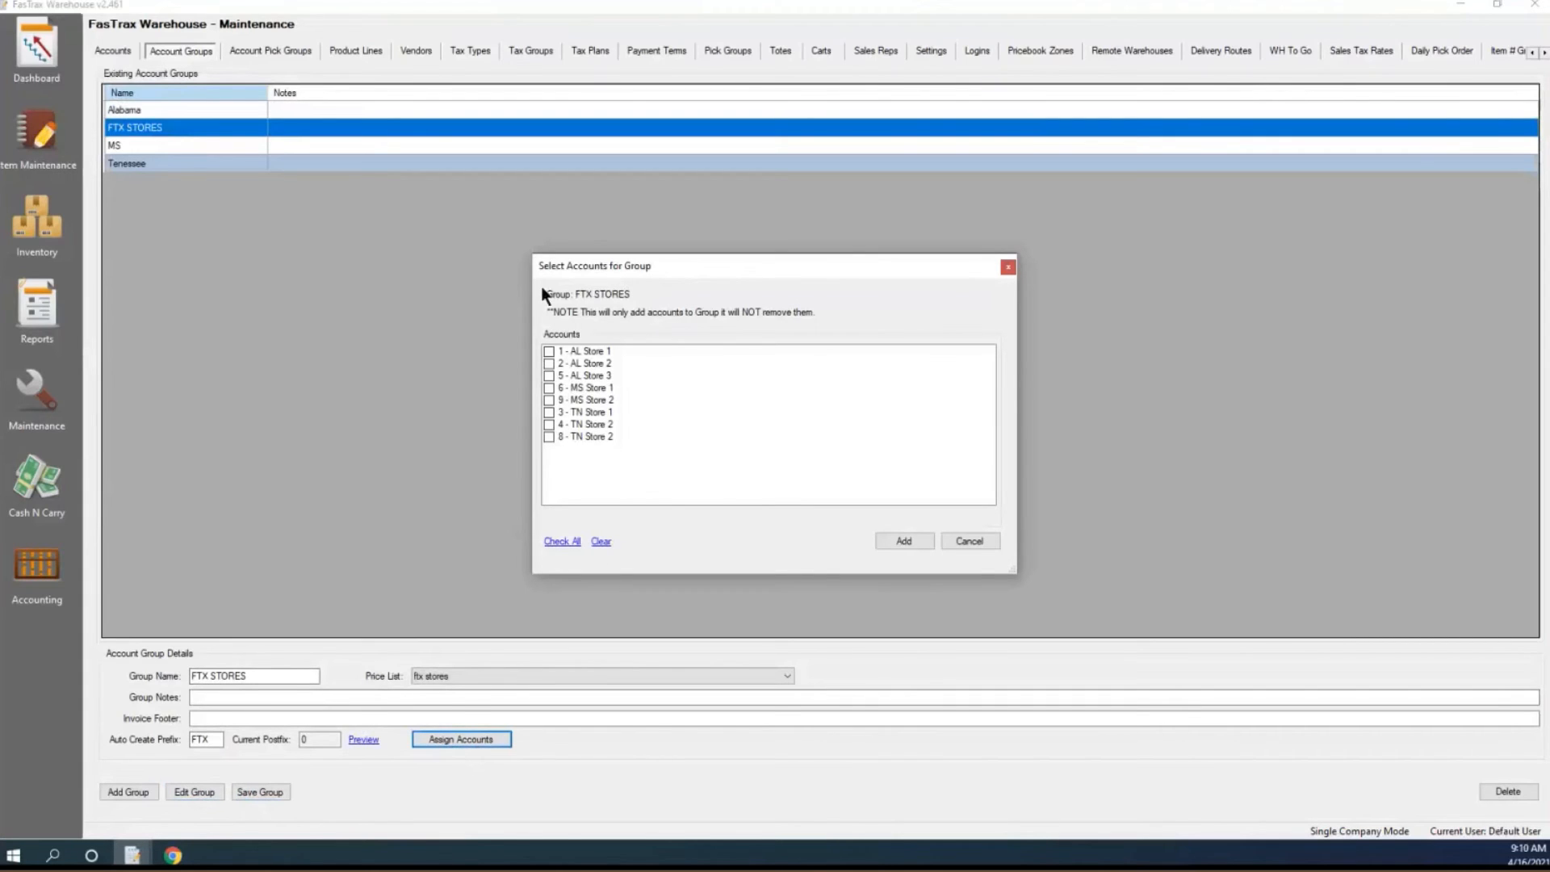
click(550, 353)
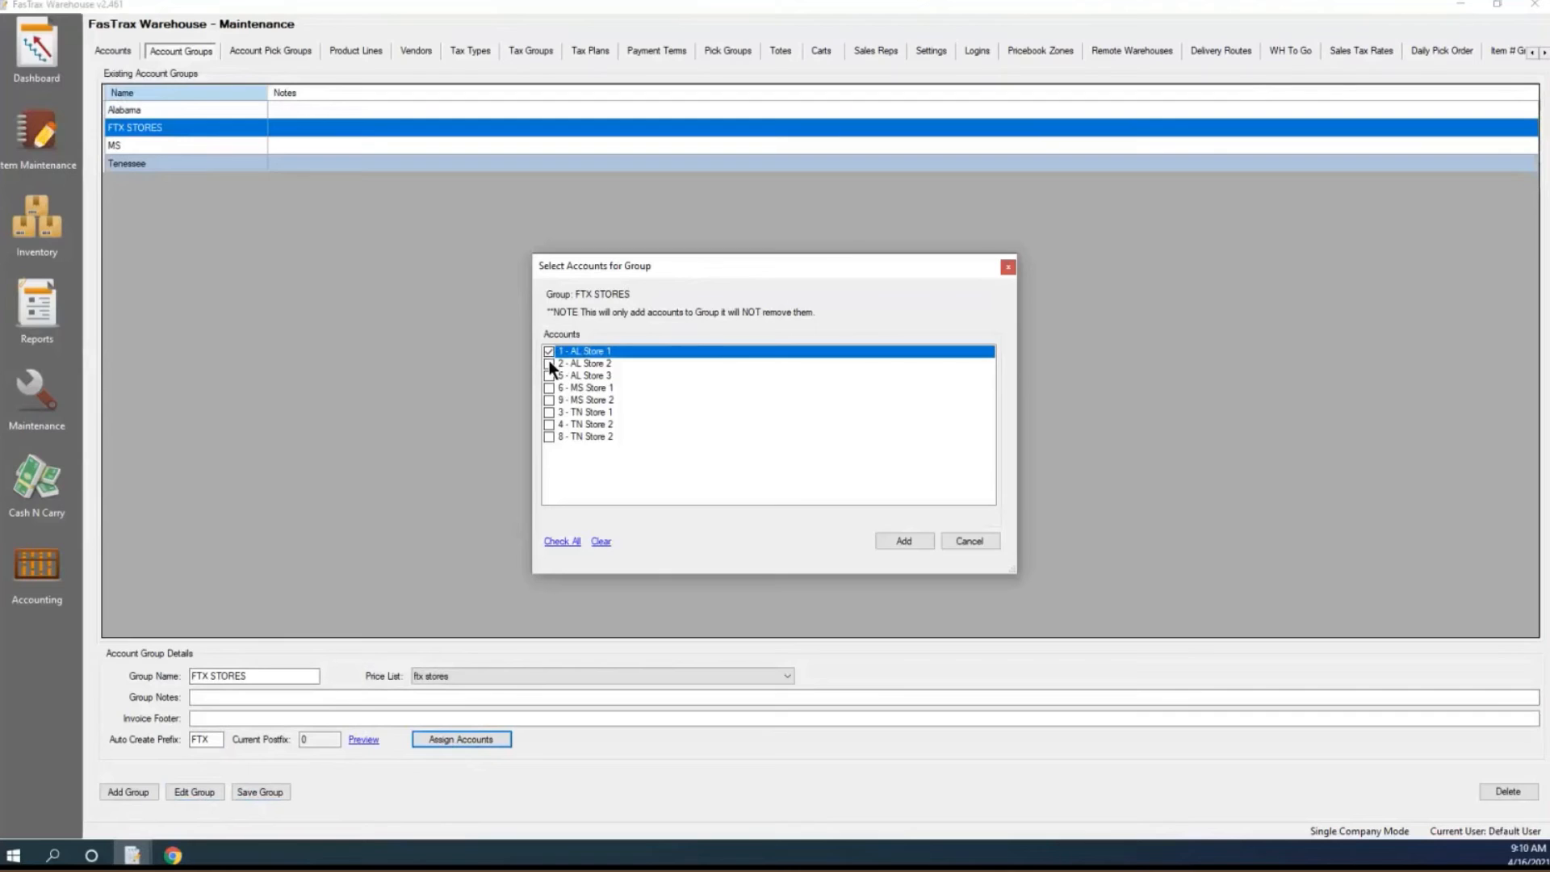
click(549, 363)
click(550, 376)
click(549, 389)
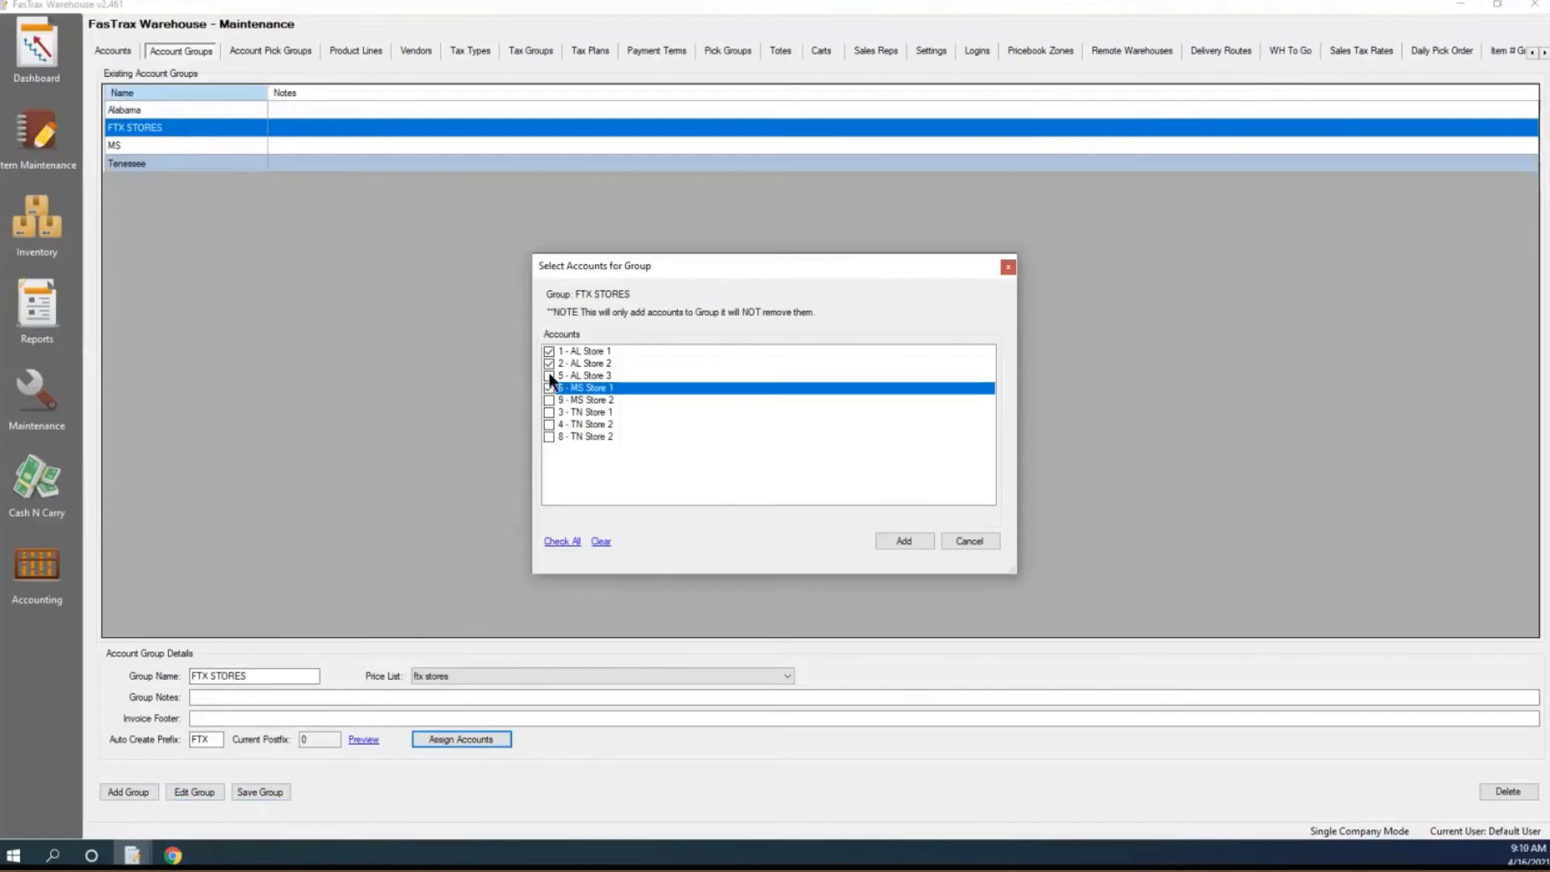
click(550, 375)
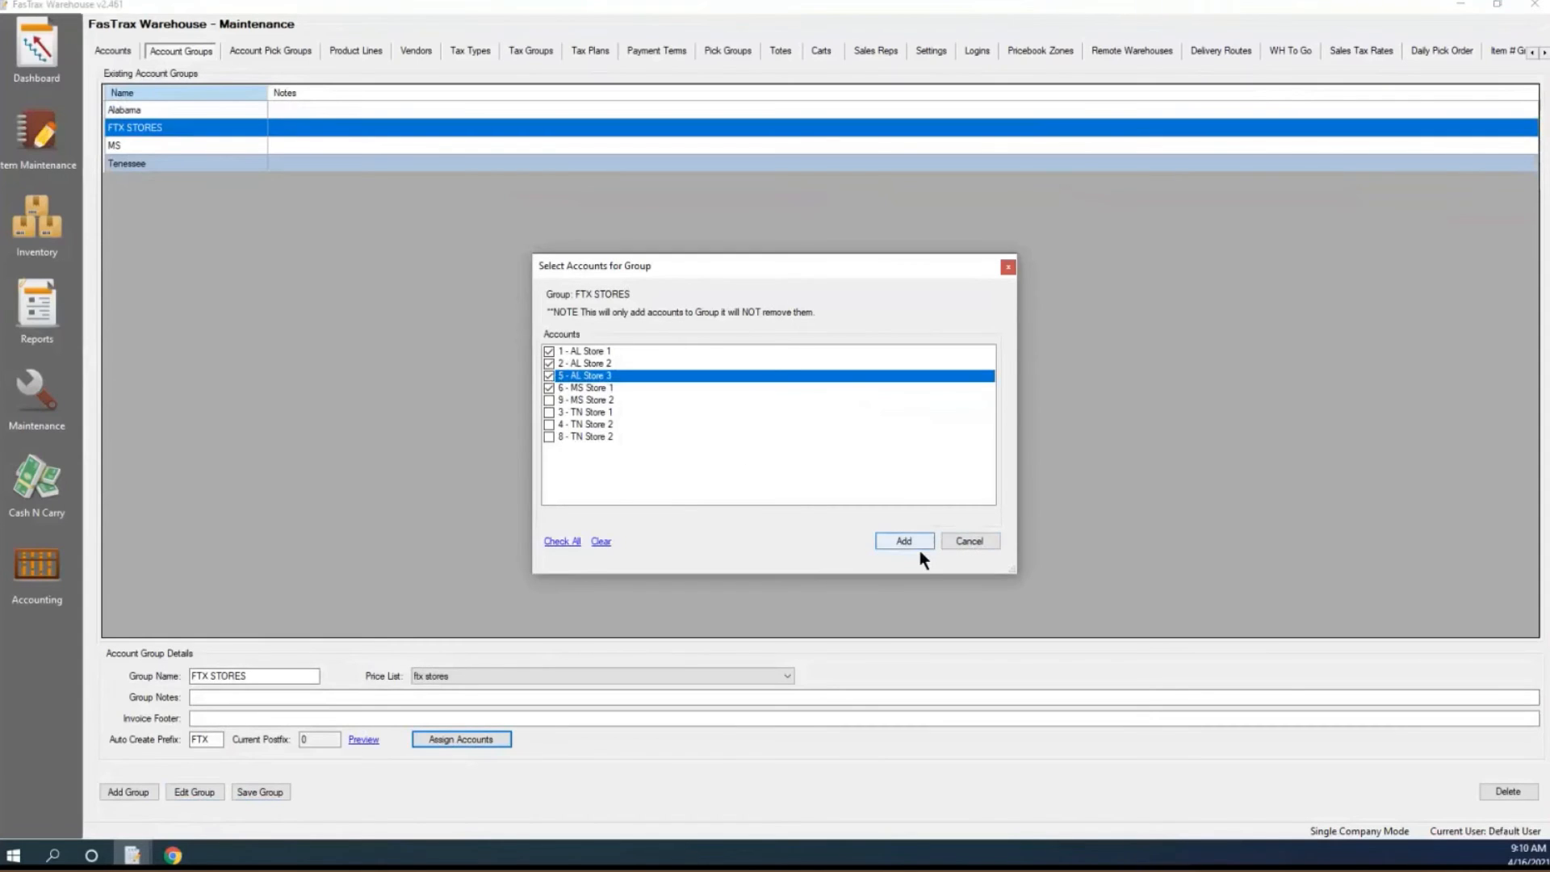
click(966, 540)
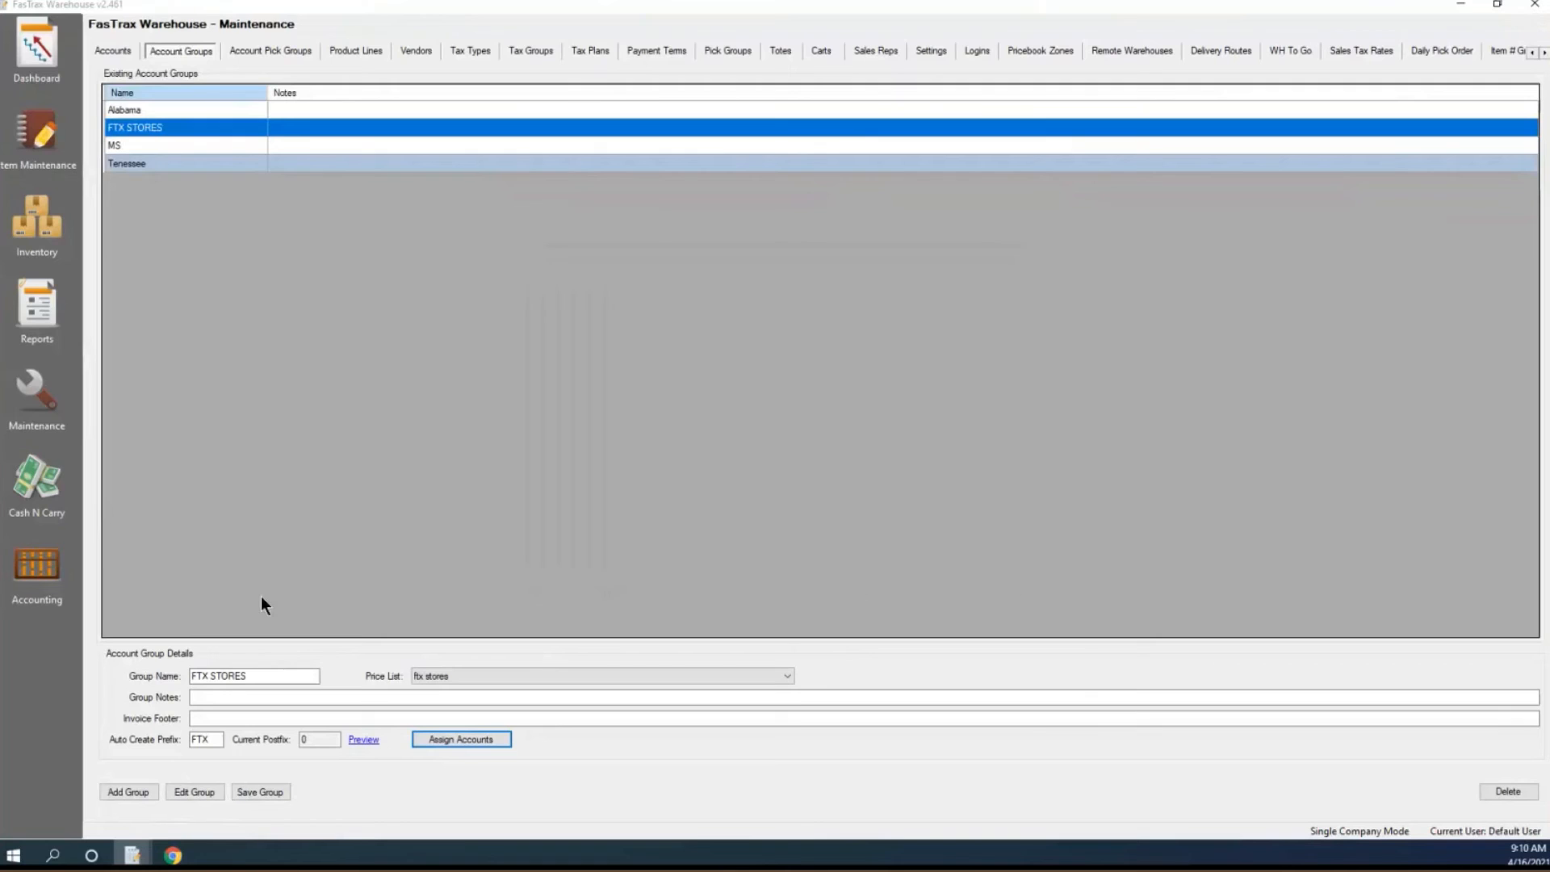
Open the AL Store 1 account for editing and change its account group to FTX STORES
click(112, 55)
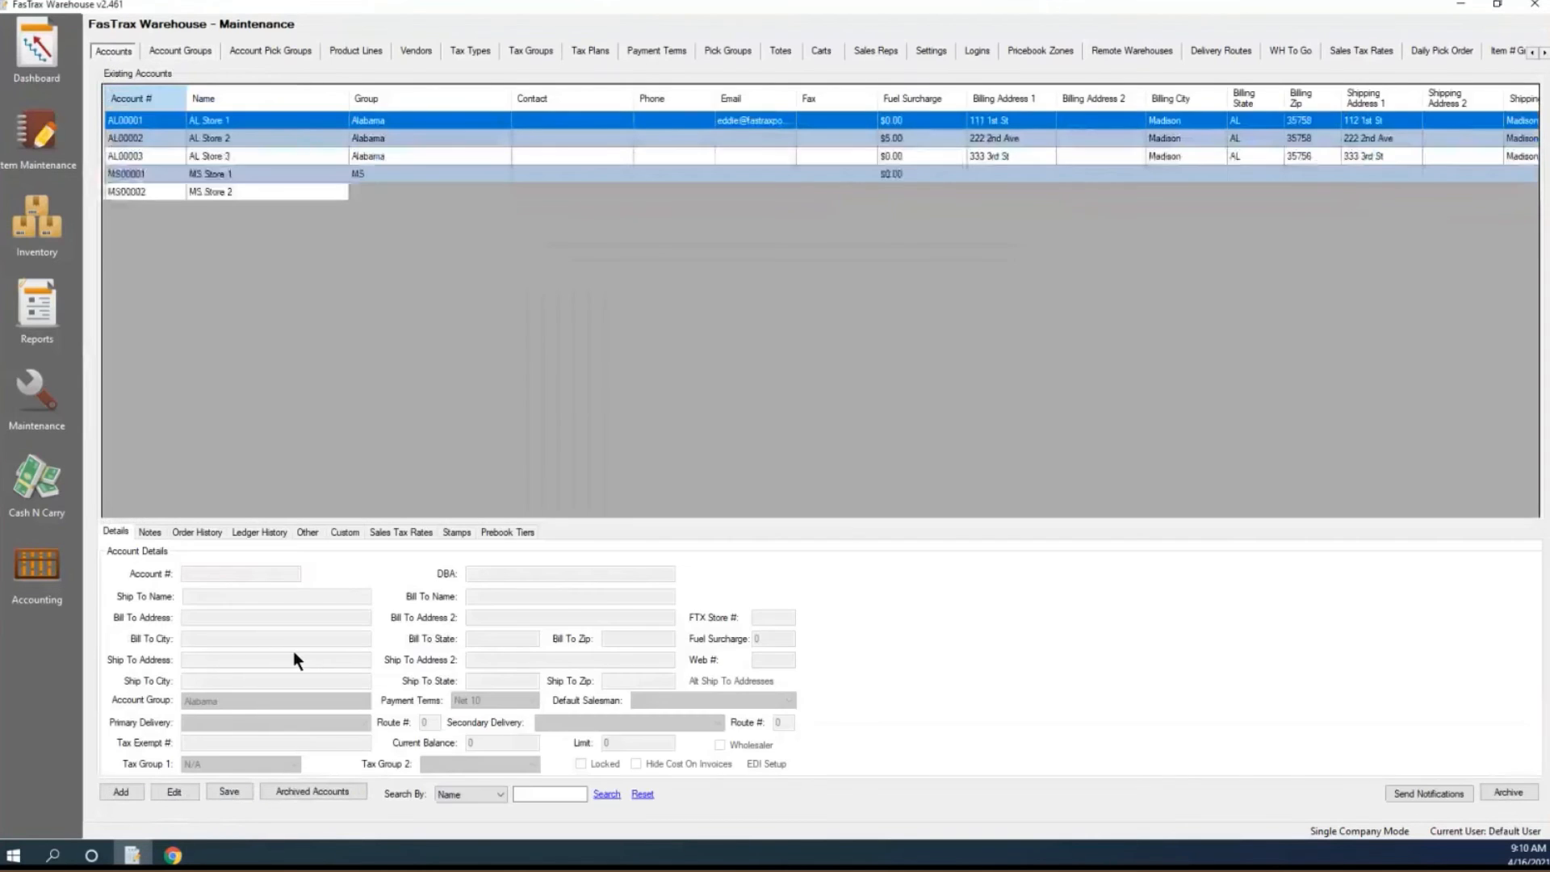
click(178, 787)
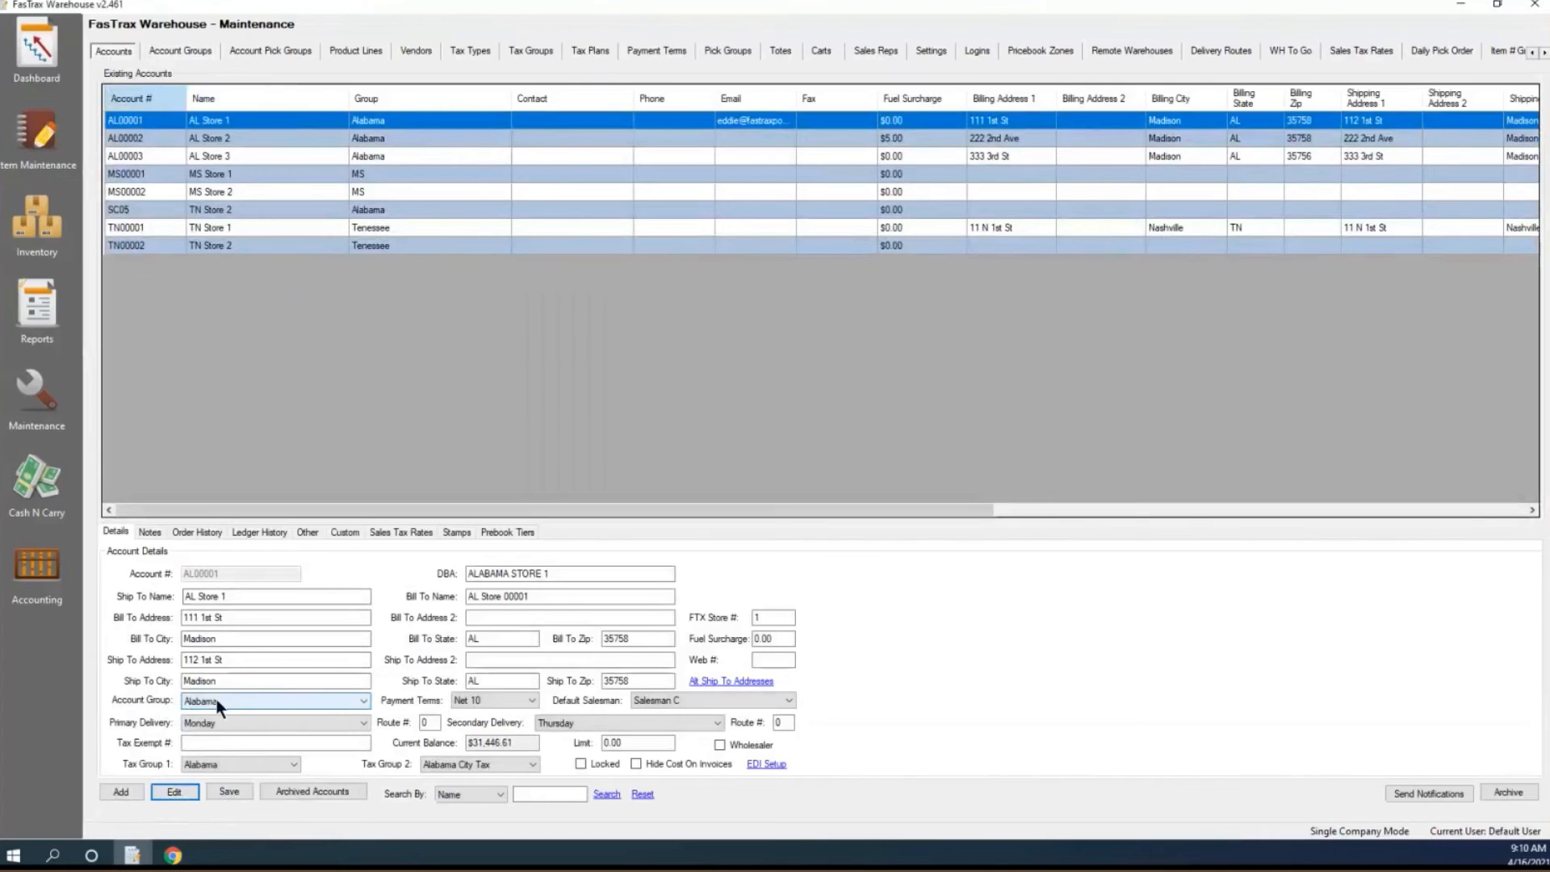
click(240, 701)
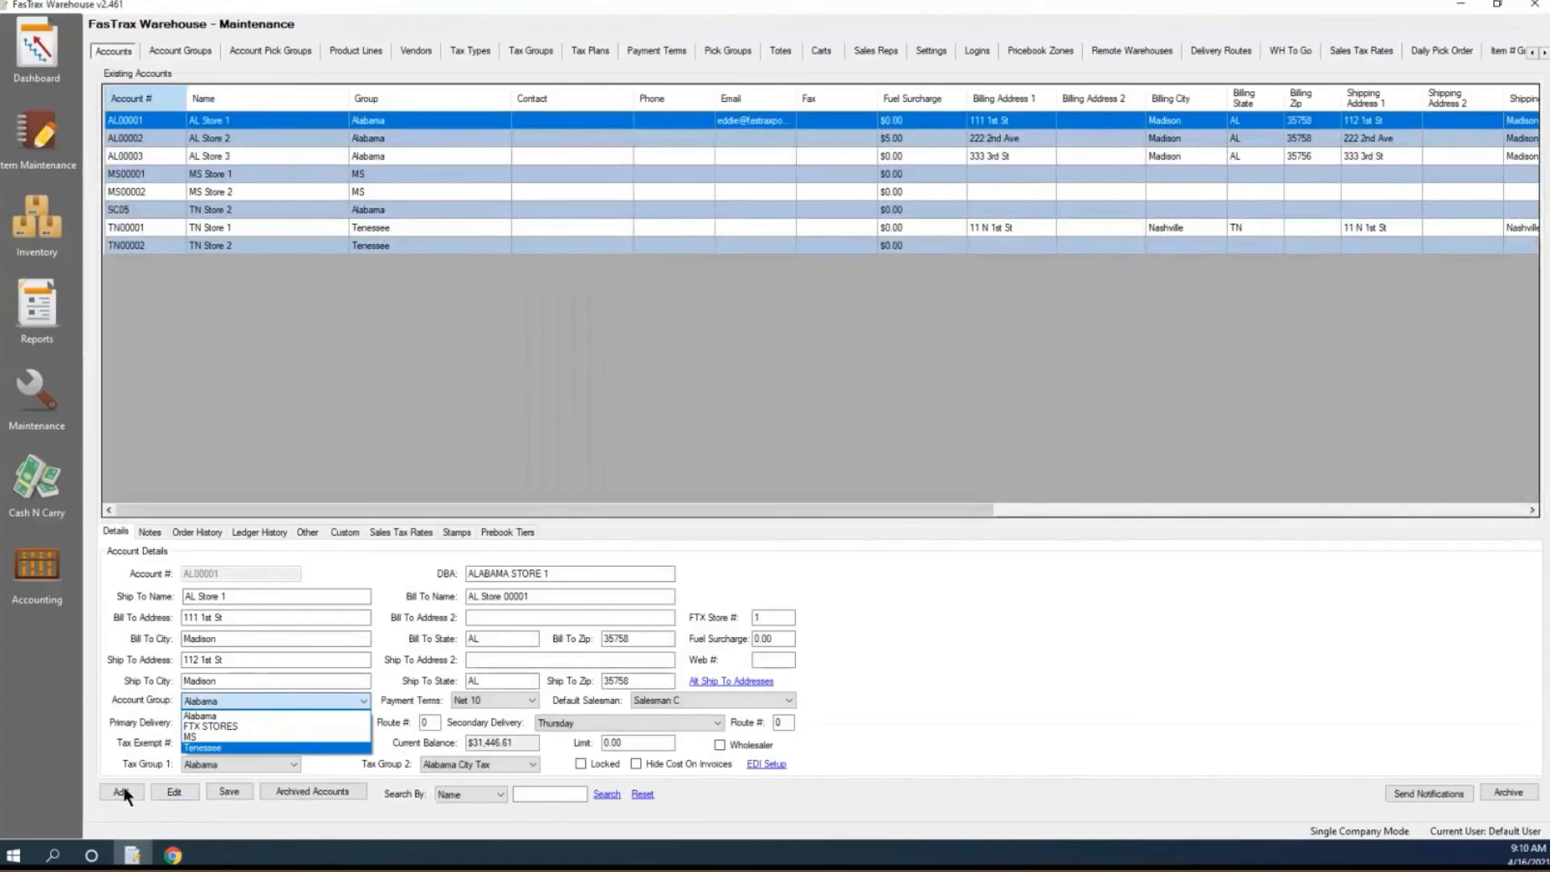
click(224, 728)
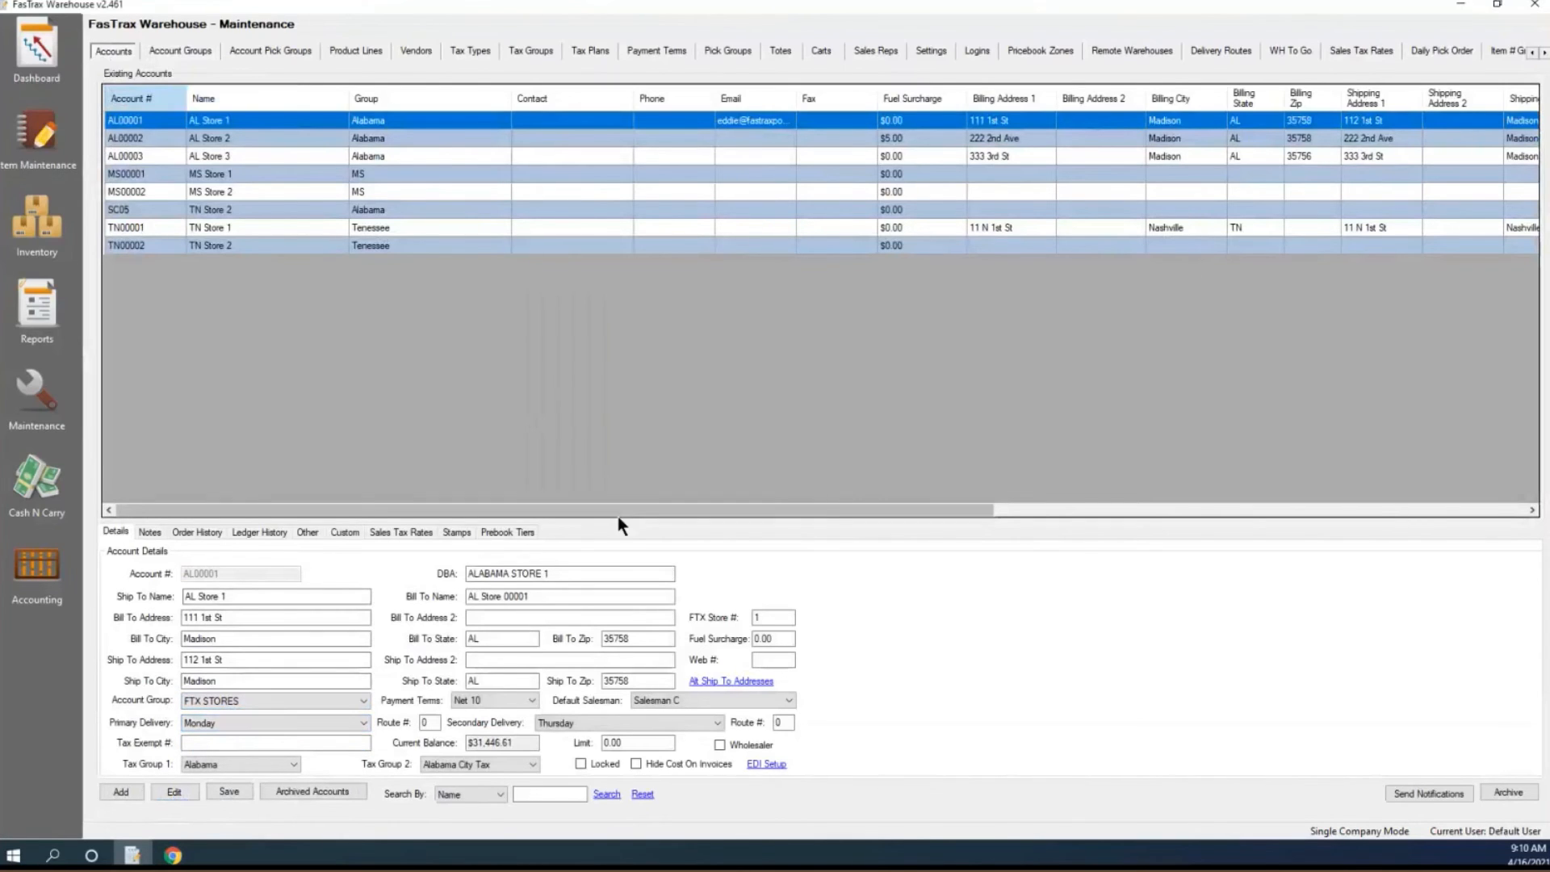
Start a new account with an auto-created FTX STORES account number and set its account group to FTX STORES
click(121, 792)
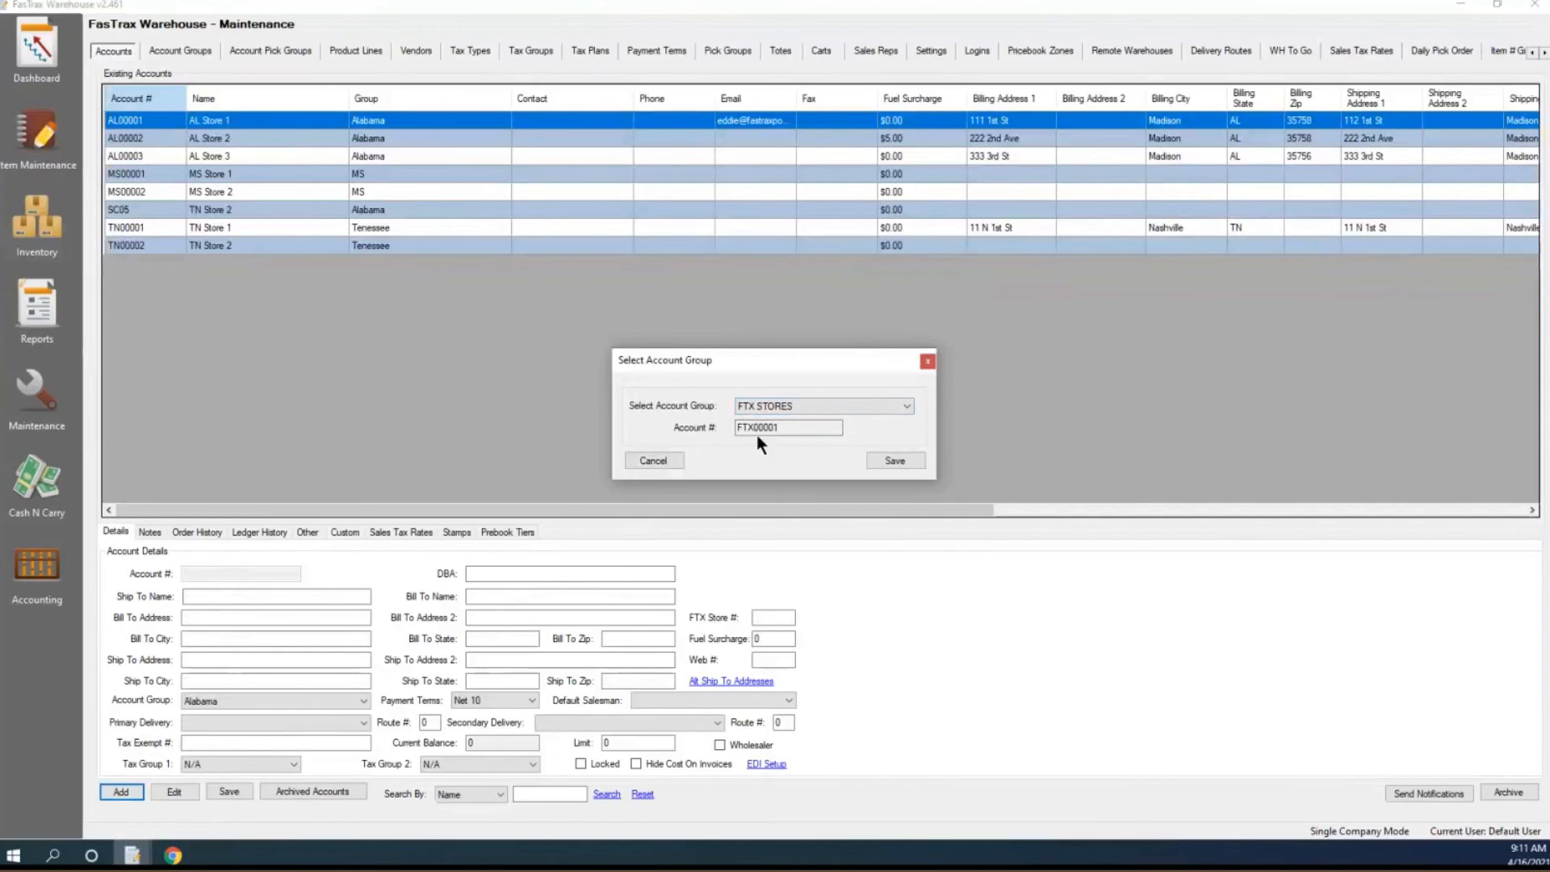
click(893, 461)
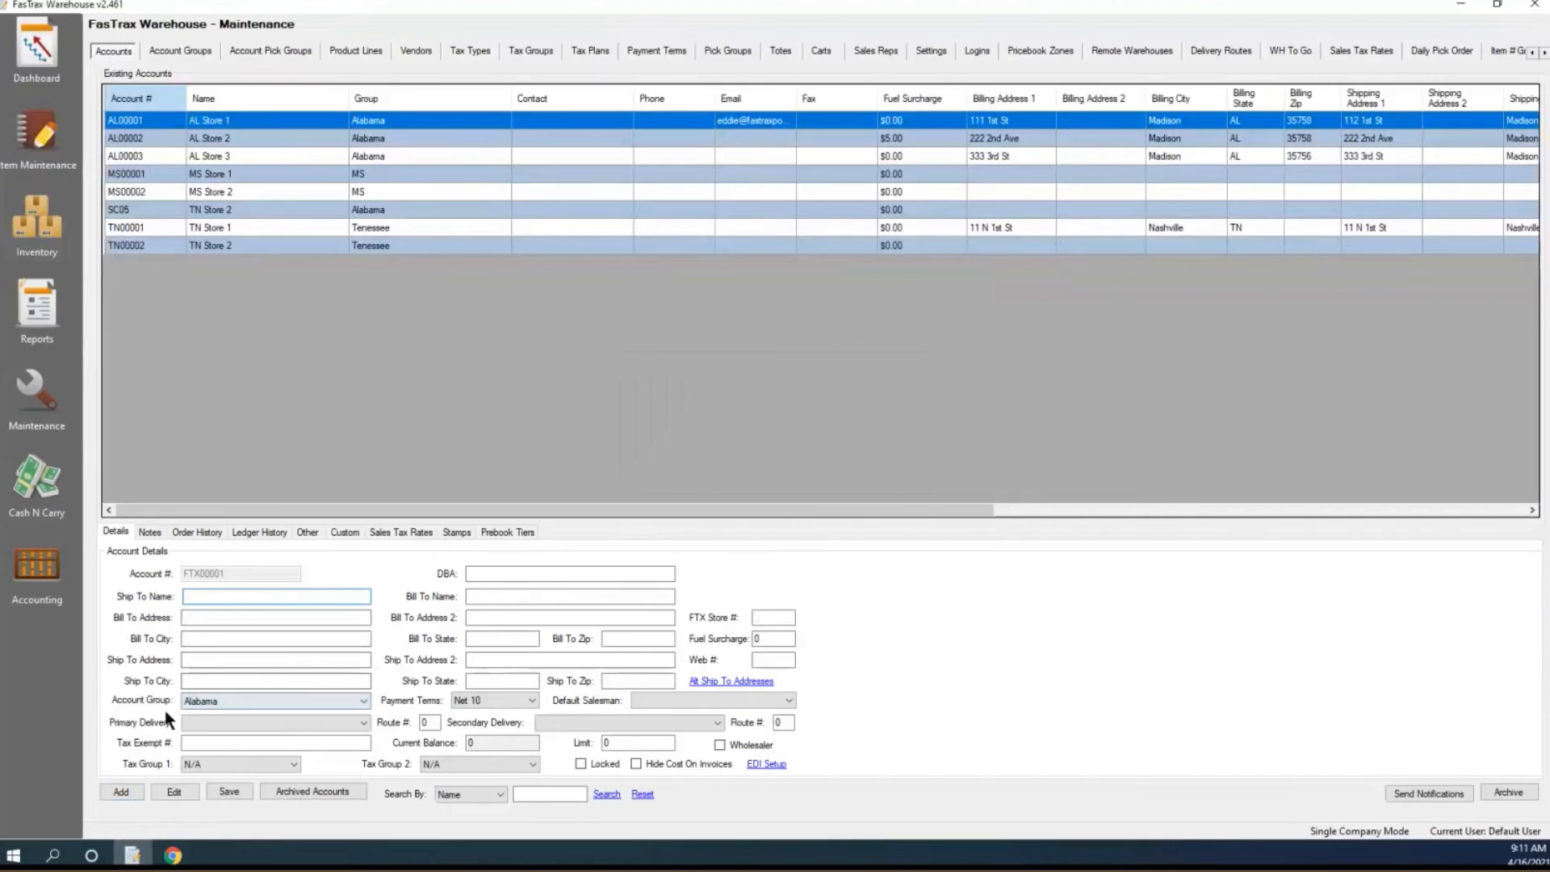
click(362, 700)
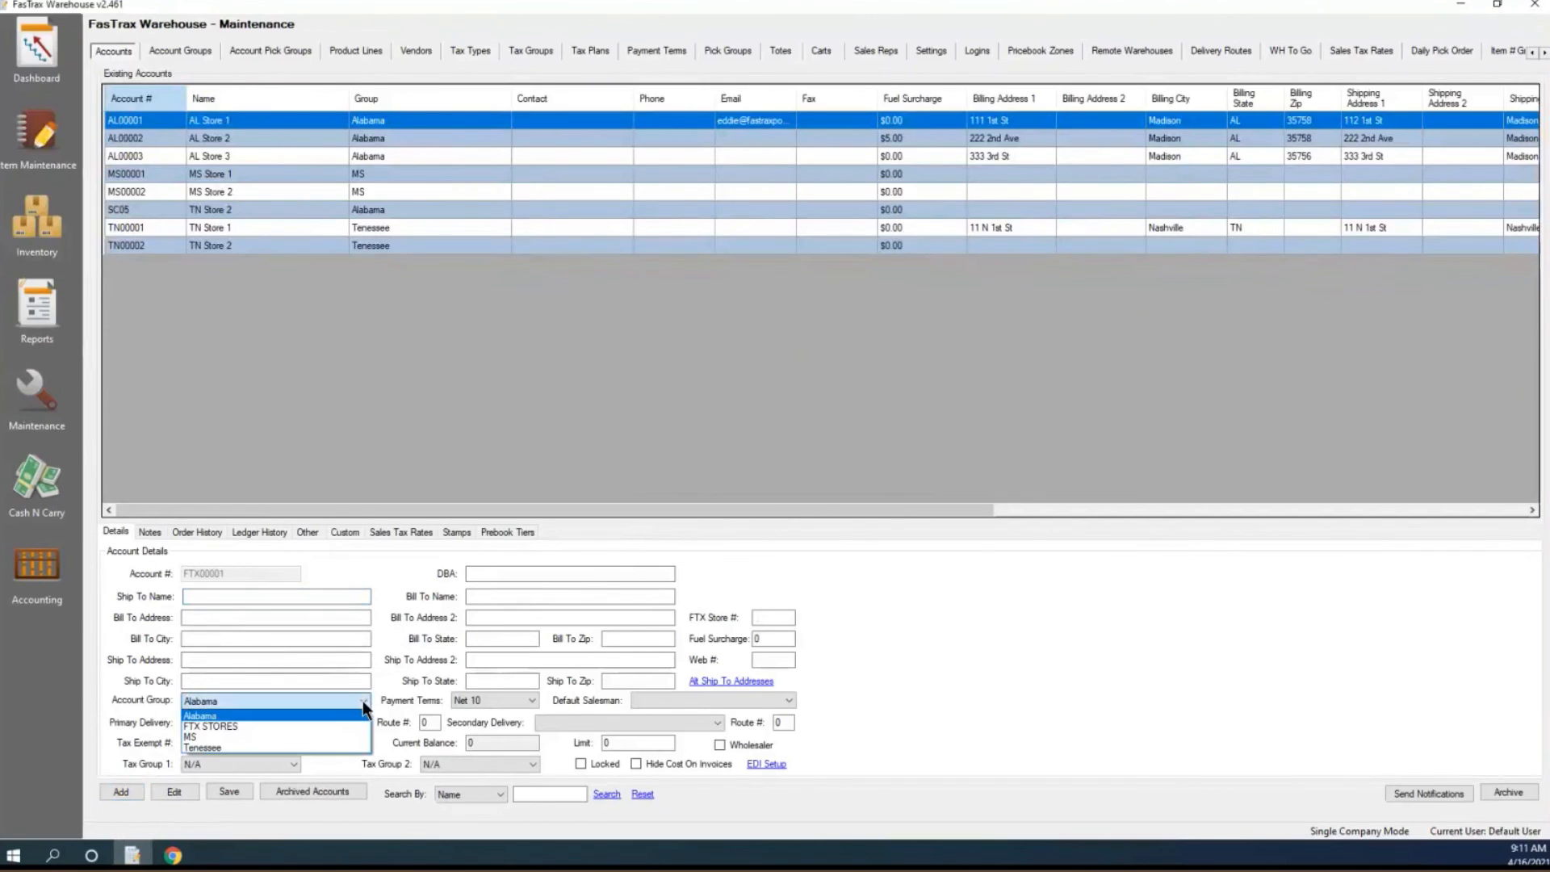
click(231, 726)
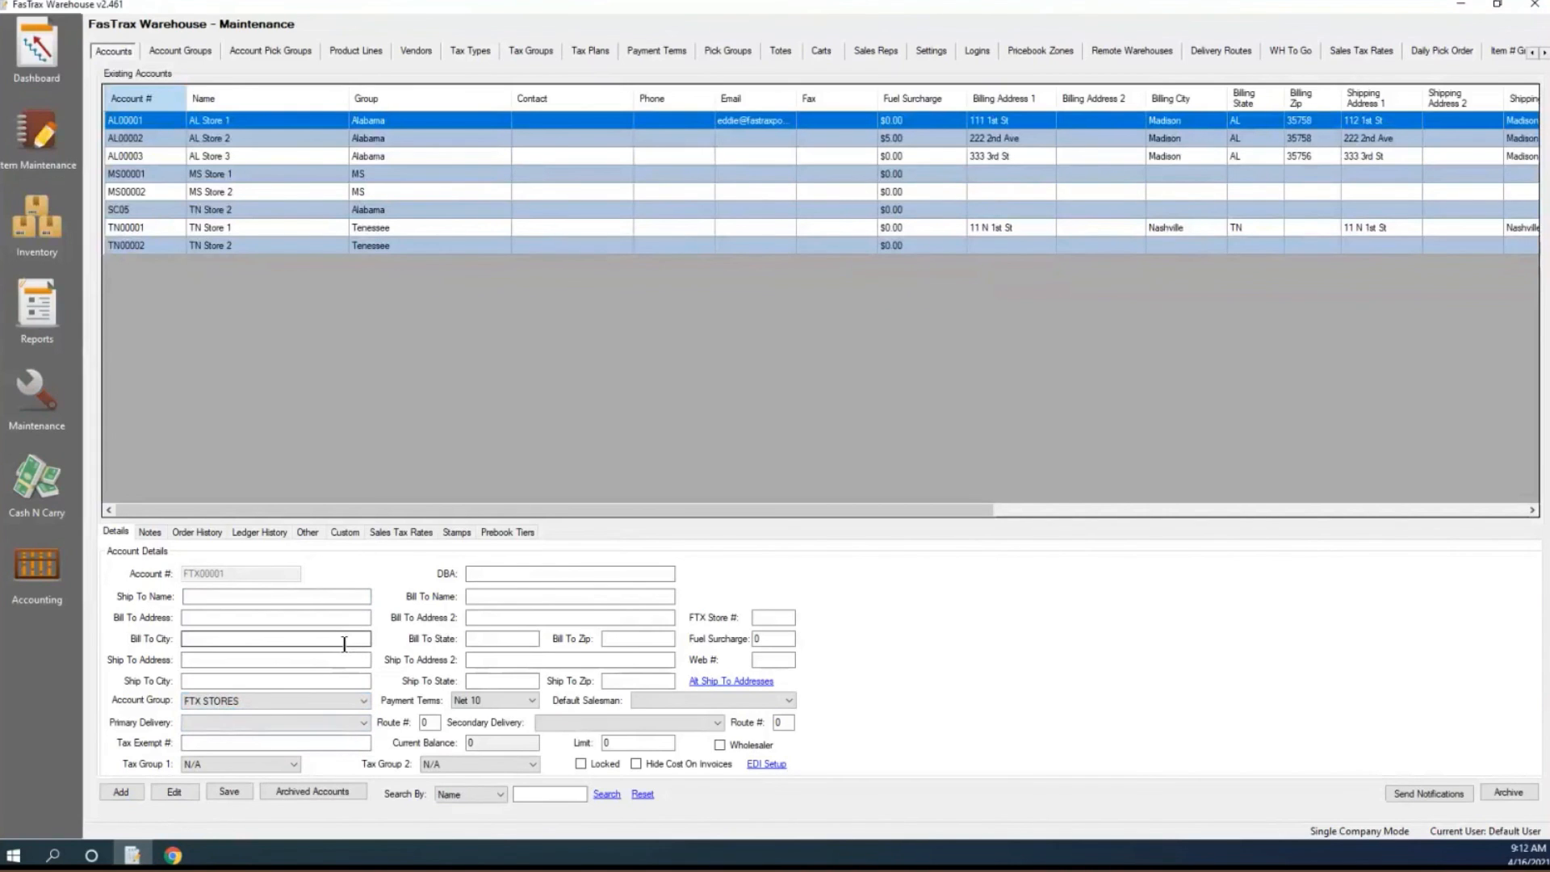
Switch to Chrome and look at the goftx.com/webinars address and the introduction of the weekly training webinars page
click(173, 856)
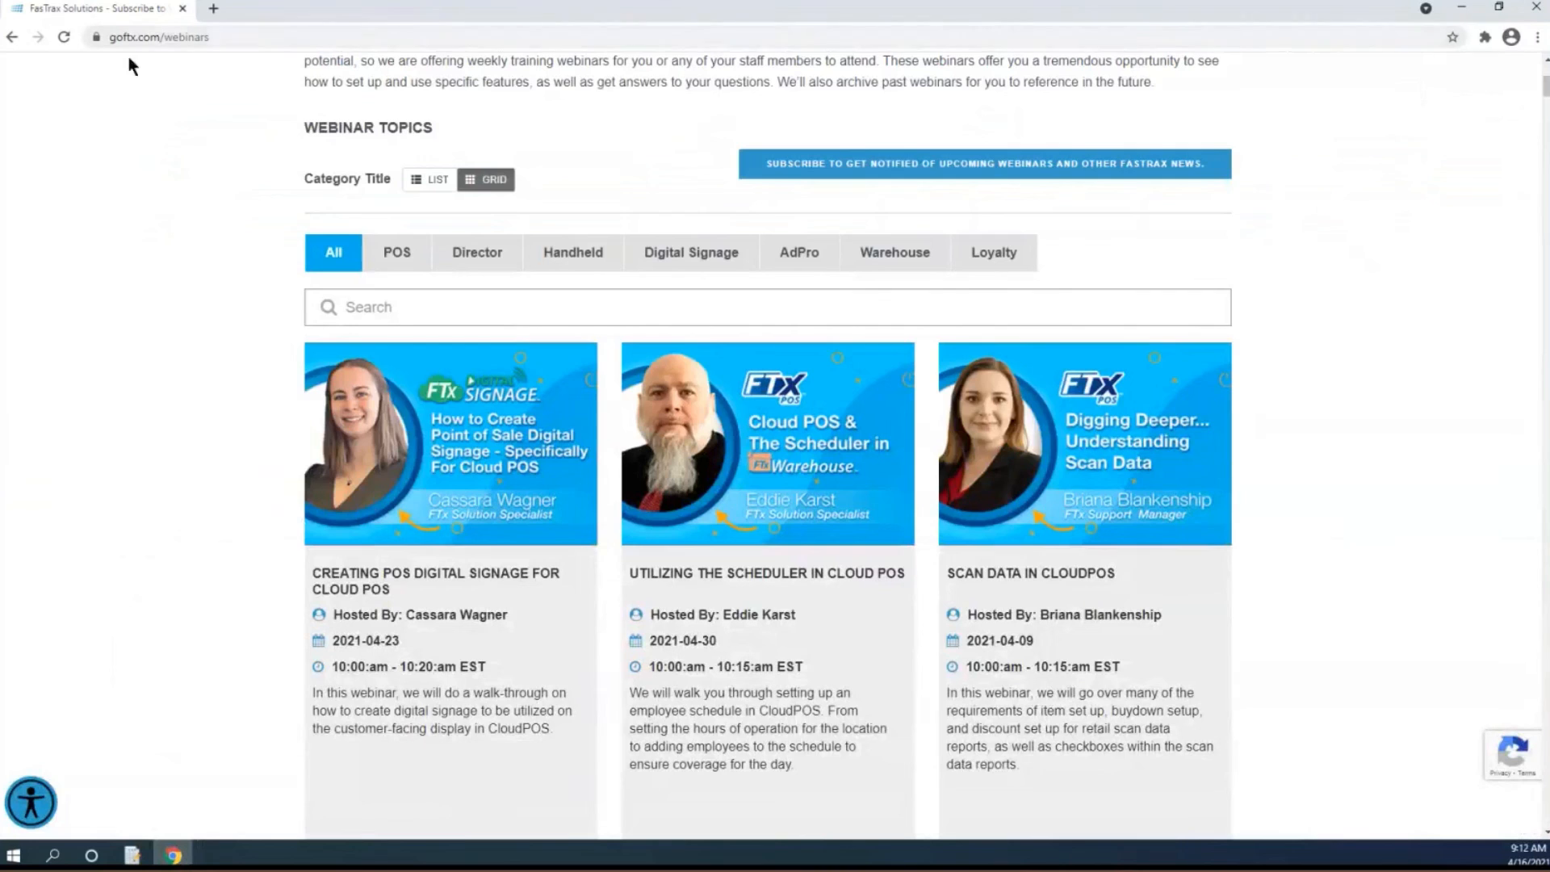
click(230, 35)
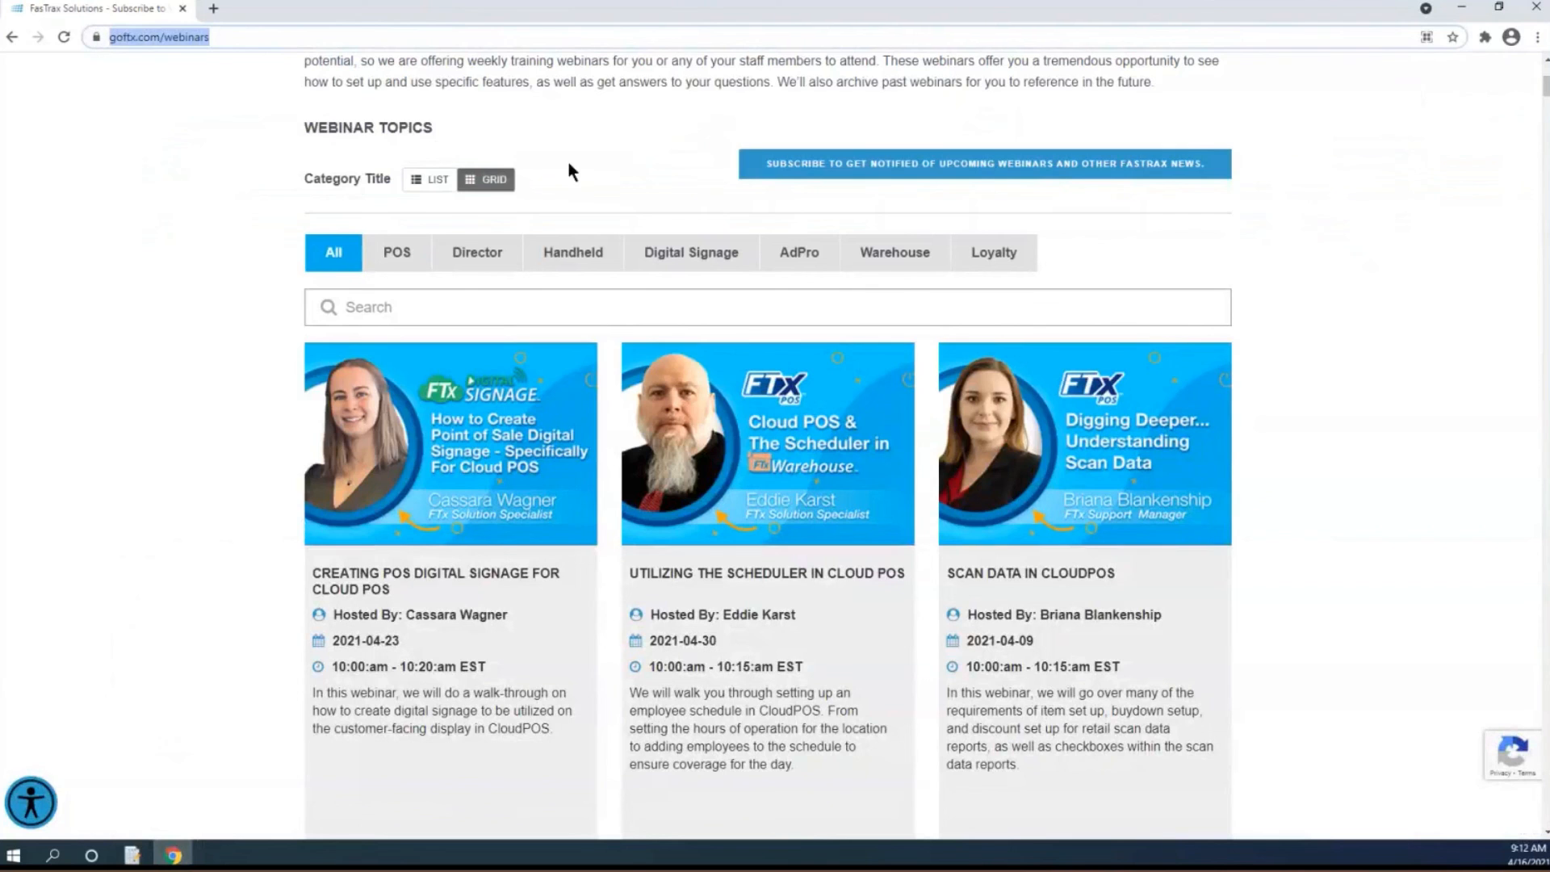
scroll(569, 169, up, 4)
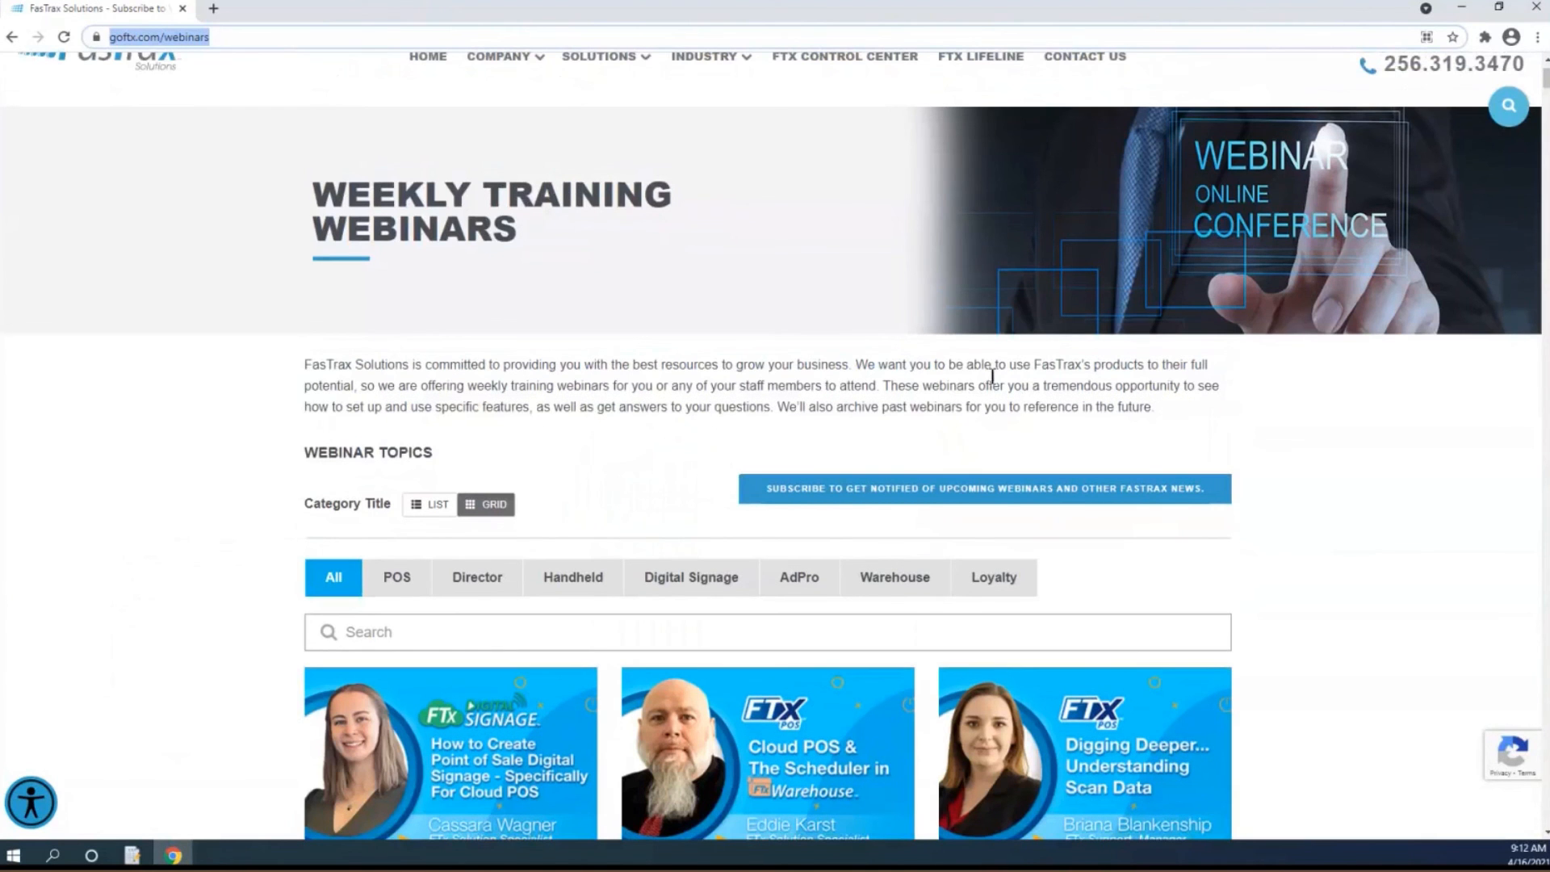